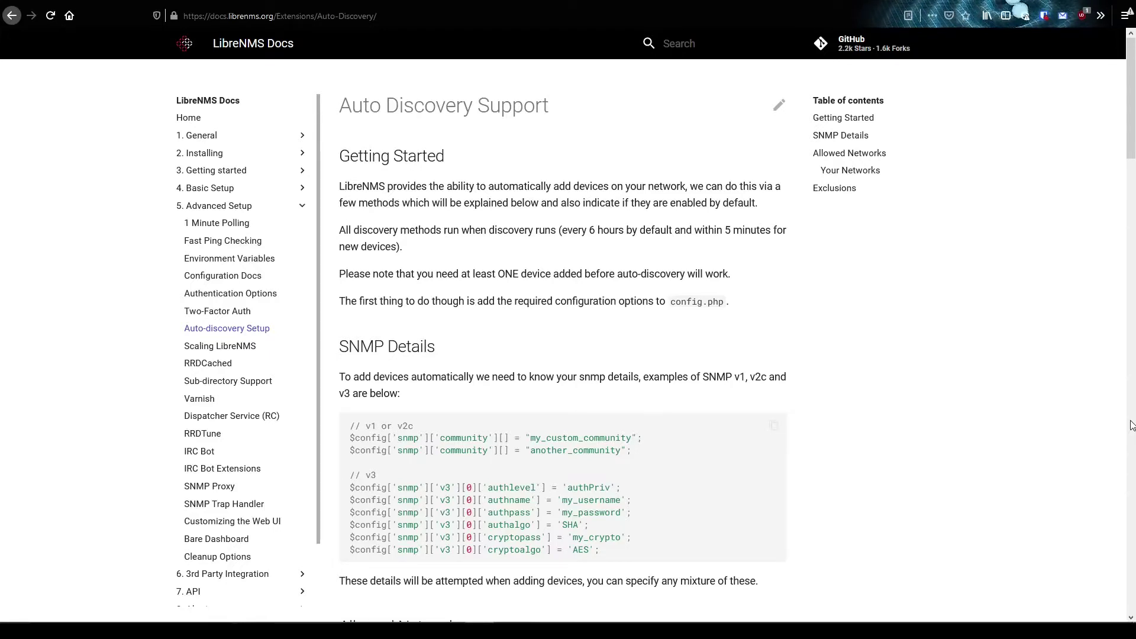
left_click_drag(632, 450, 414, 436)
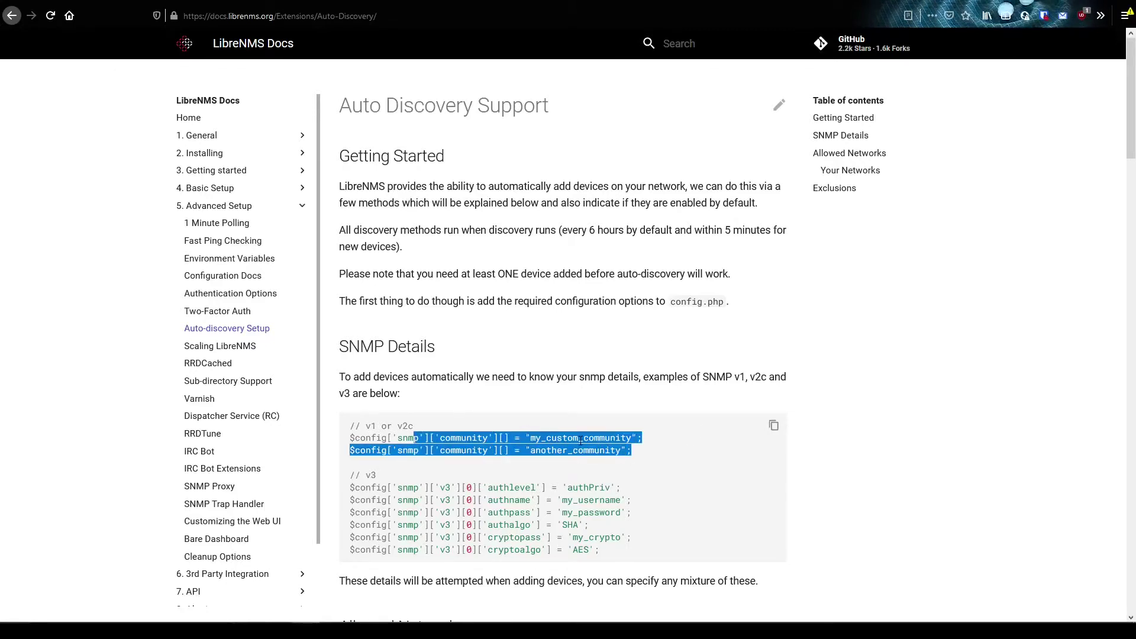
left_click(642, 436)
triple_click(639, 438)
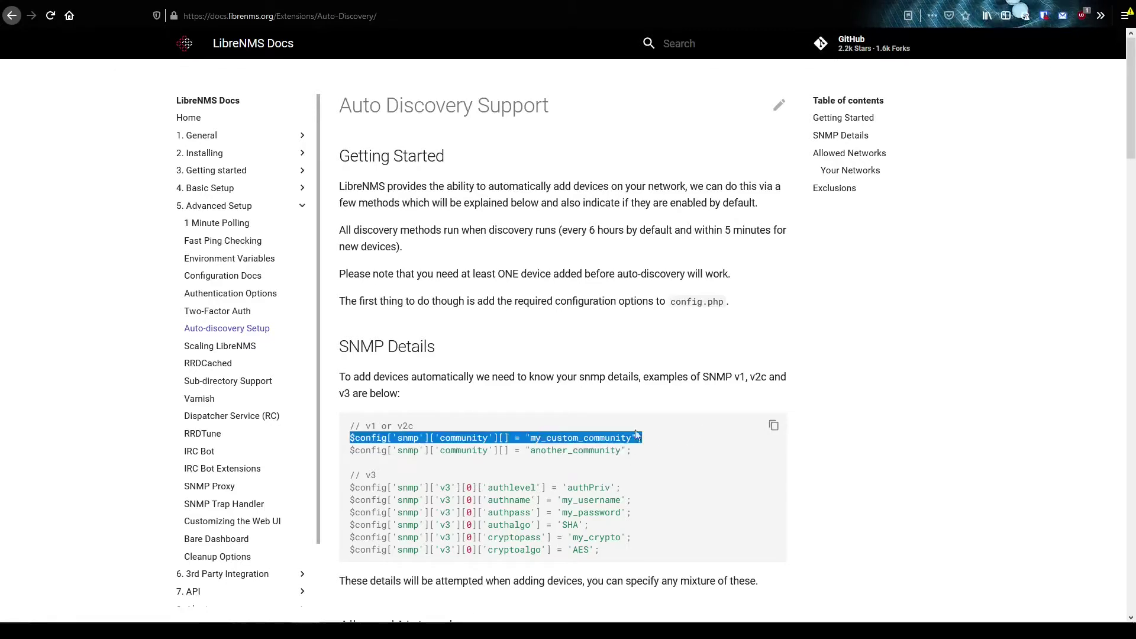
left_click_drag(654, 453, 508, 450)
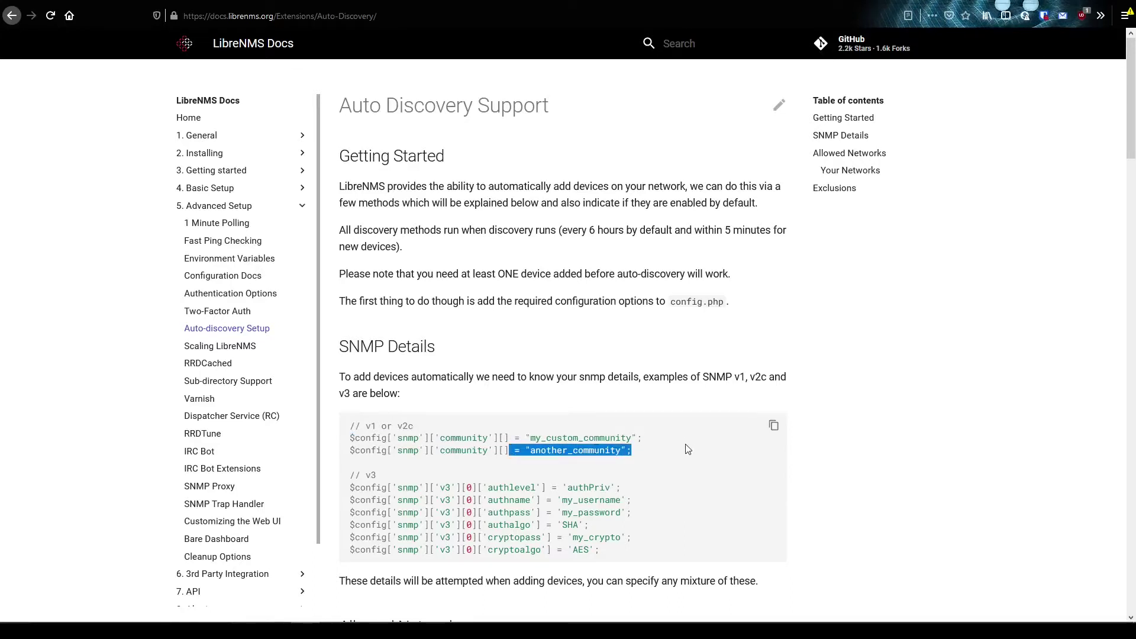
left_click(549, 437)
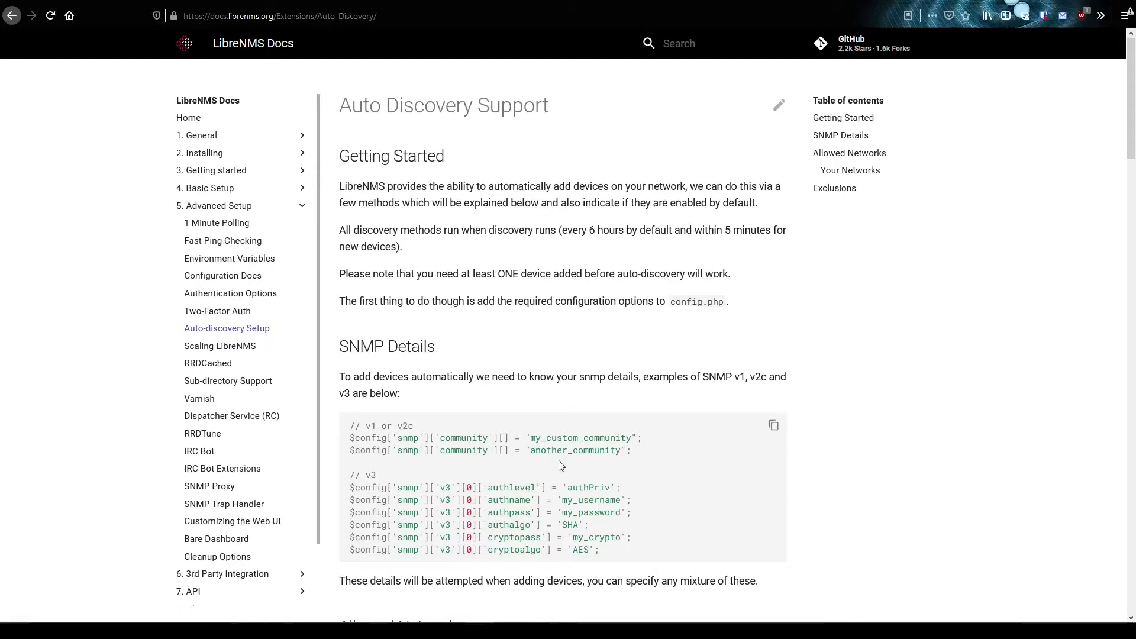
left_click_drag(640, 454, 354, 436)
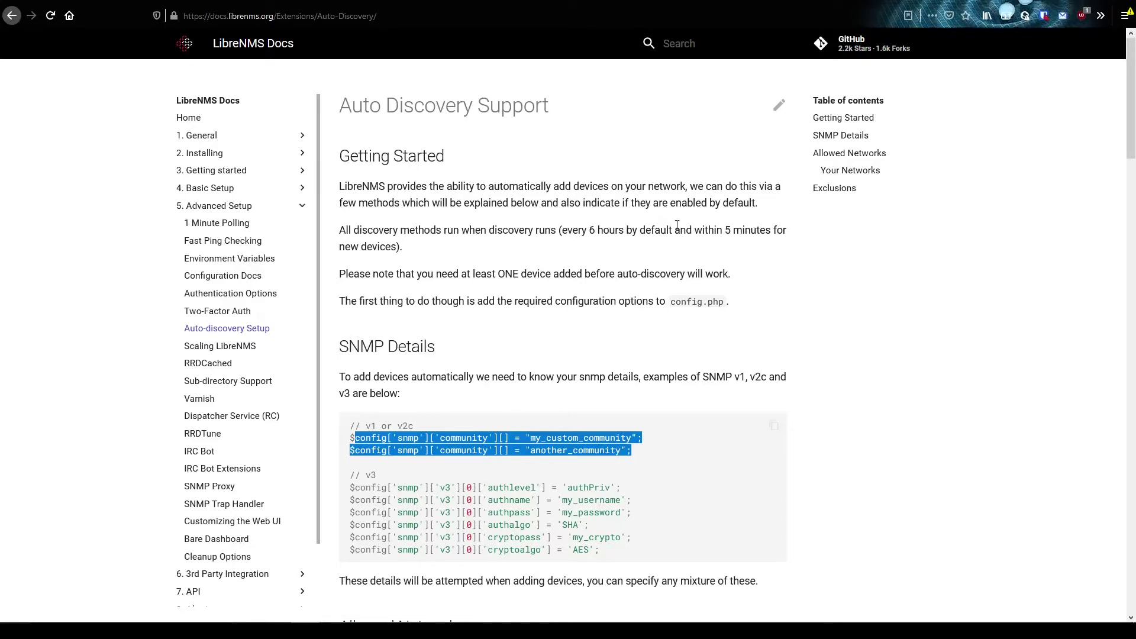
left_click_drag(671, 442, 504, 443)
left_click_drag(628, 451, 483, 451)
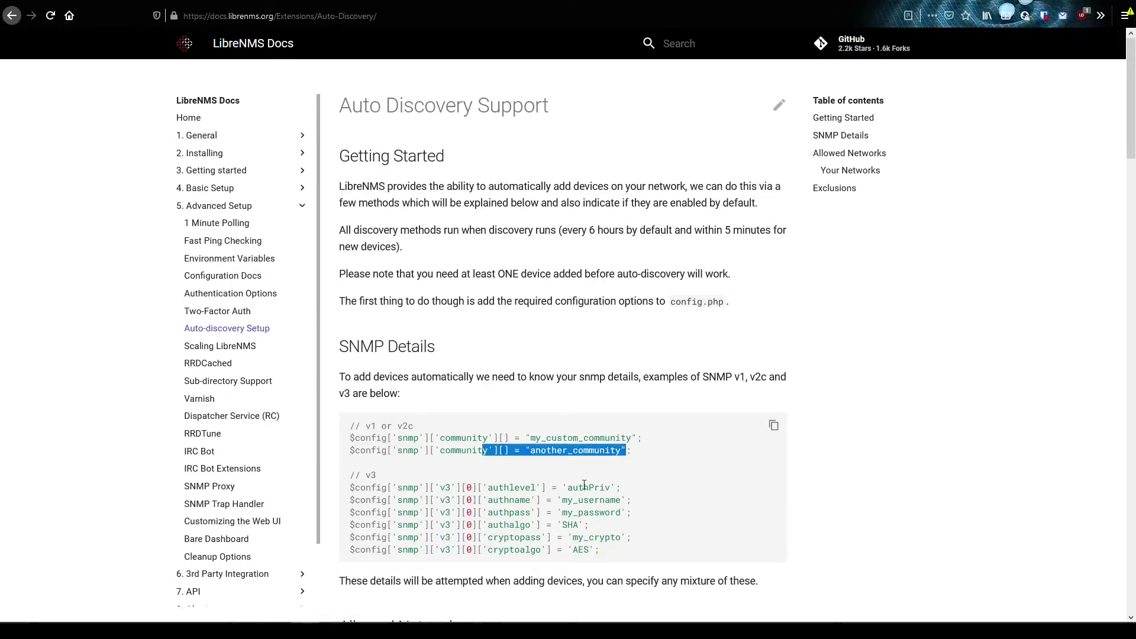
scroll(513, 491, "down", 2)
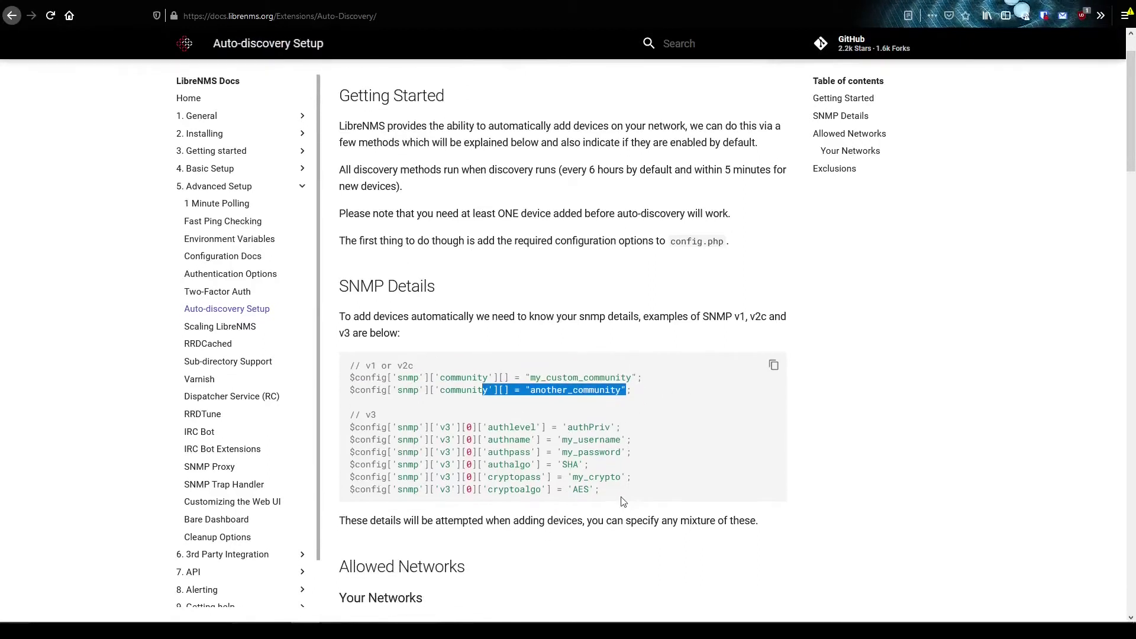
Step: Scroll to Allowed Networks and highlight both example $config['nets'] subnet lines
left_click_drag(600, 490, 363, 430)
scroll(506, 444, "down", 4)
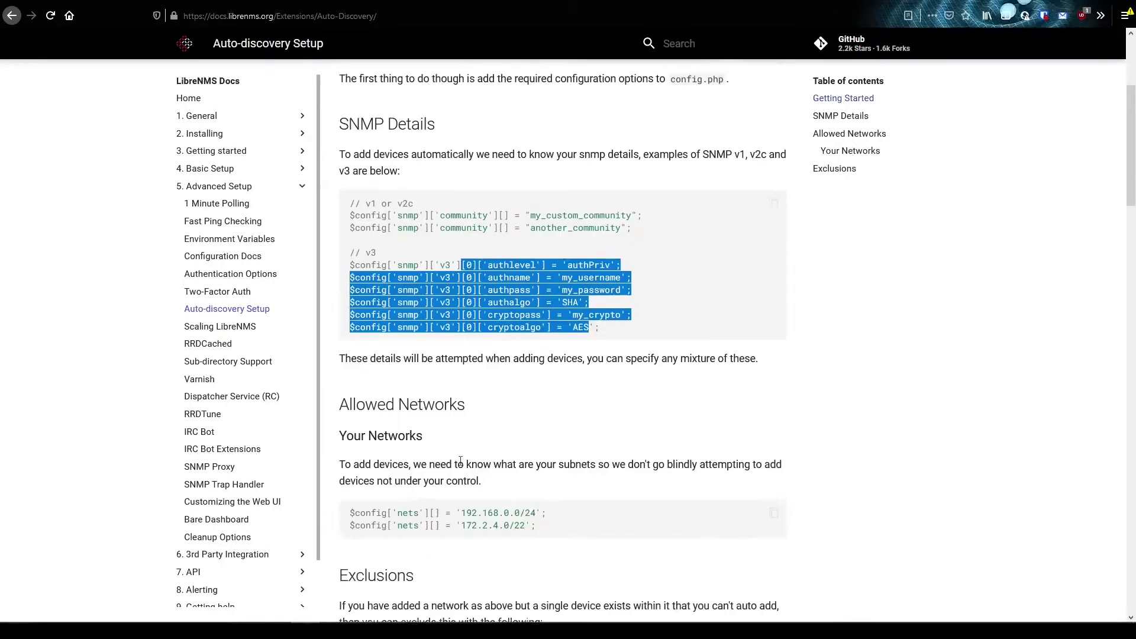
left_click_drag(536, 448, 366, 431)
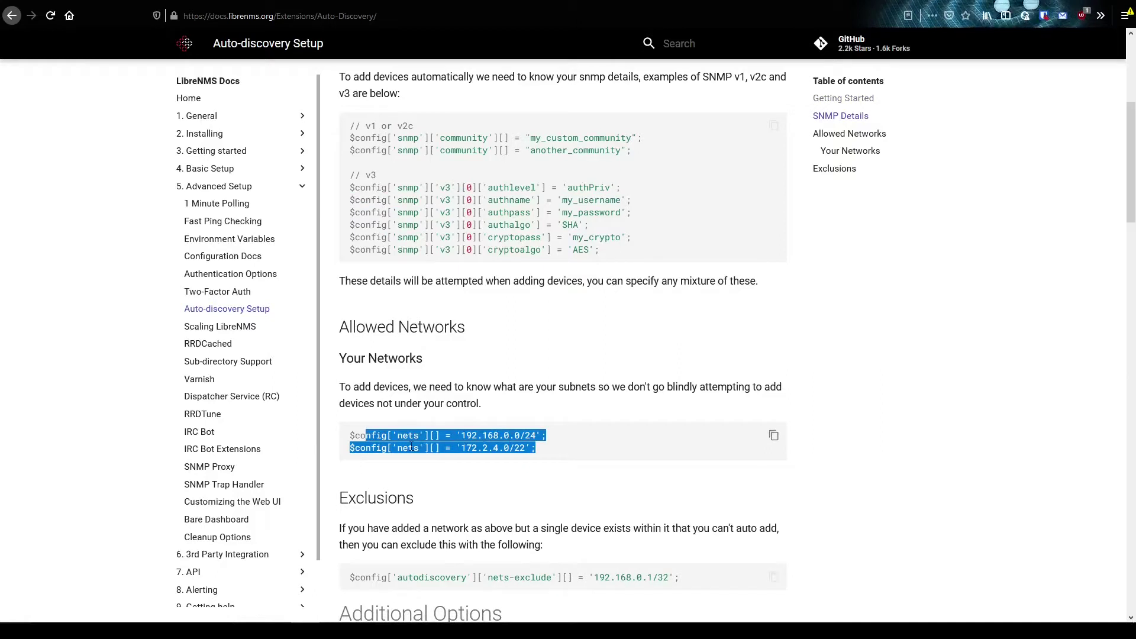
left_click(532, 444)
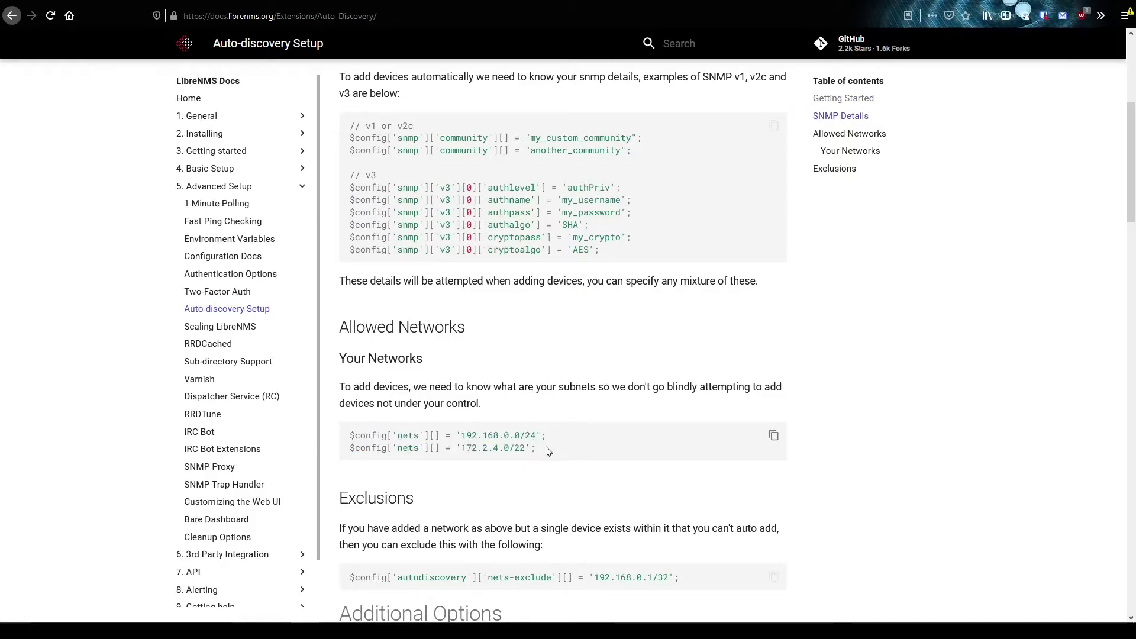
left_click_drag(535, 448, 383, 435)
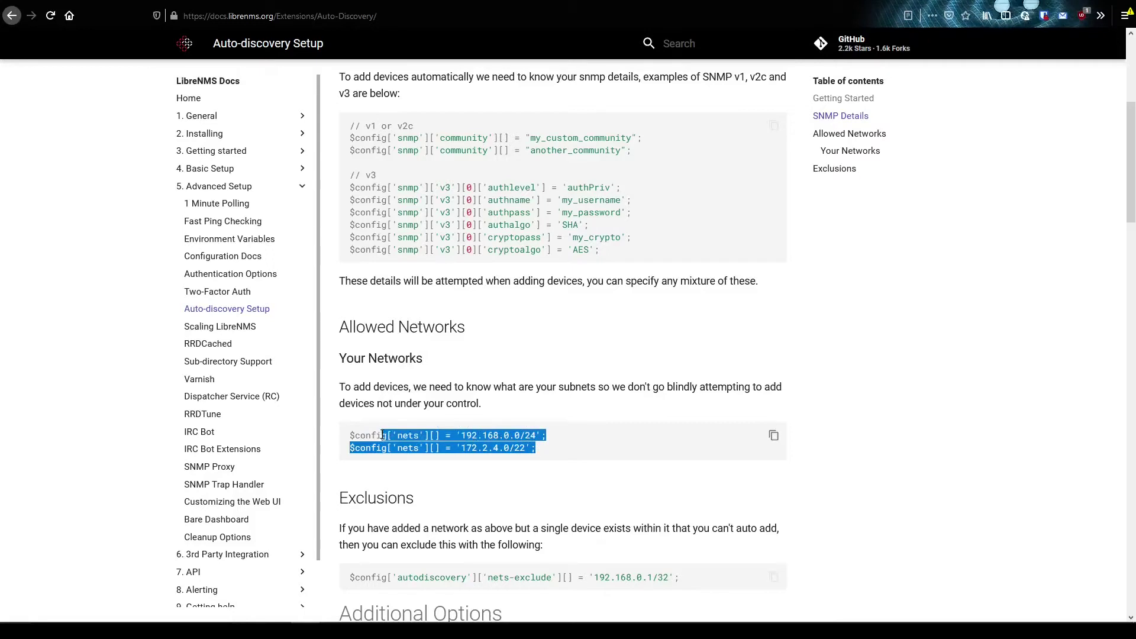
Step: Highlight the 192.168.0.0/24 subnet value, then the whole first nets config line
left_click_drag(555, 441, 459, 432)
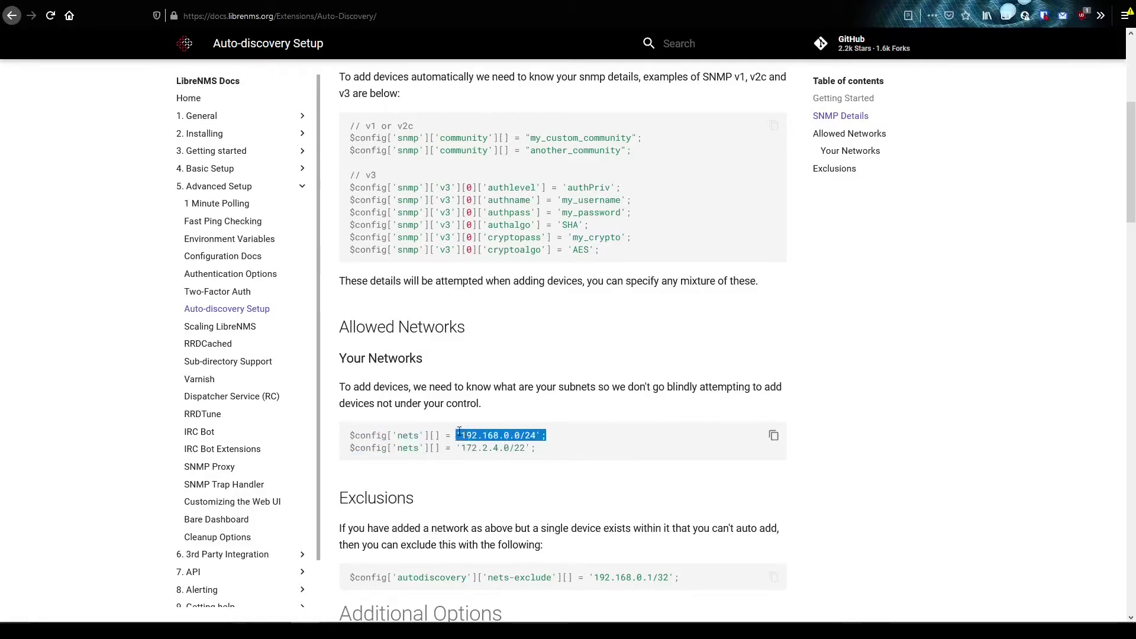
left_click(502, 436)
left_click_drag(471, 434, 522, 433)
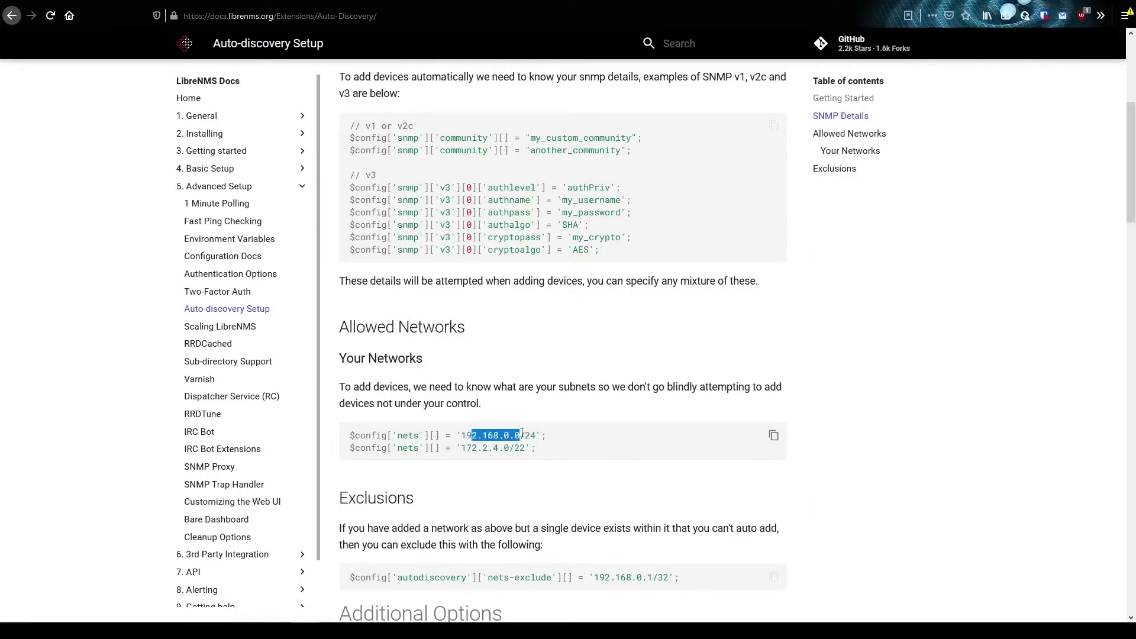
left_click(522, 433)
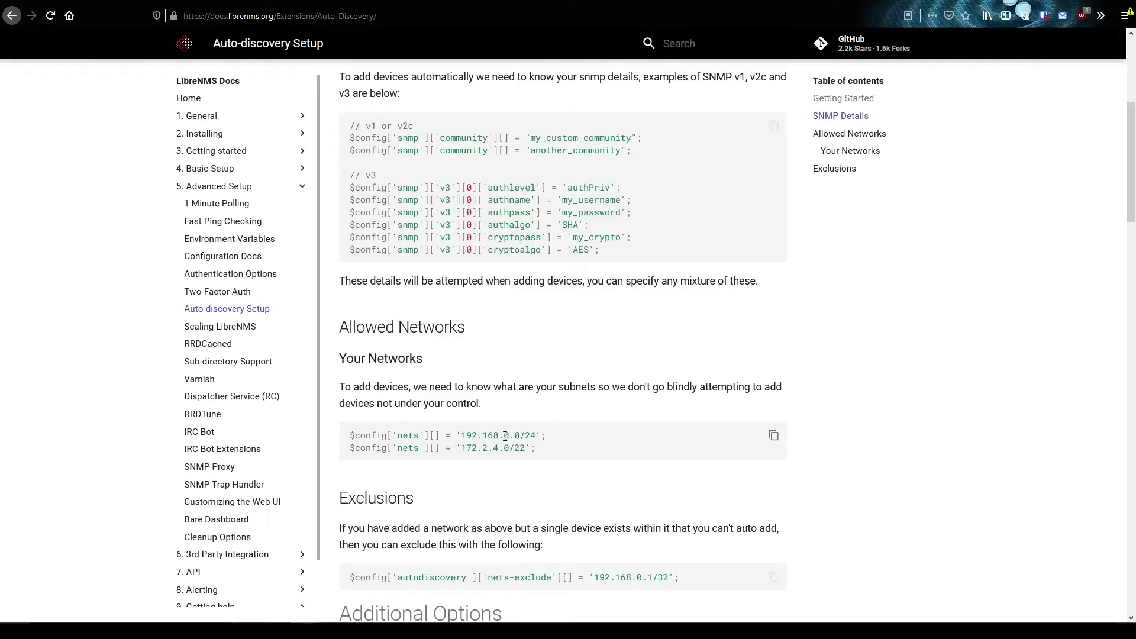
left_click_drag(568, 439, 345, 438)
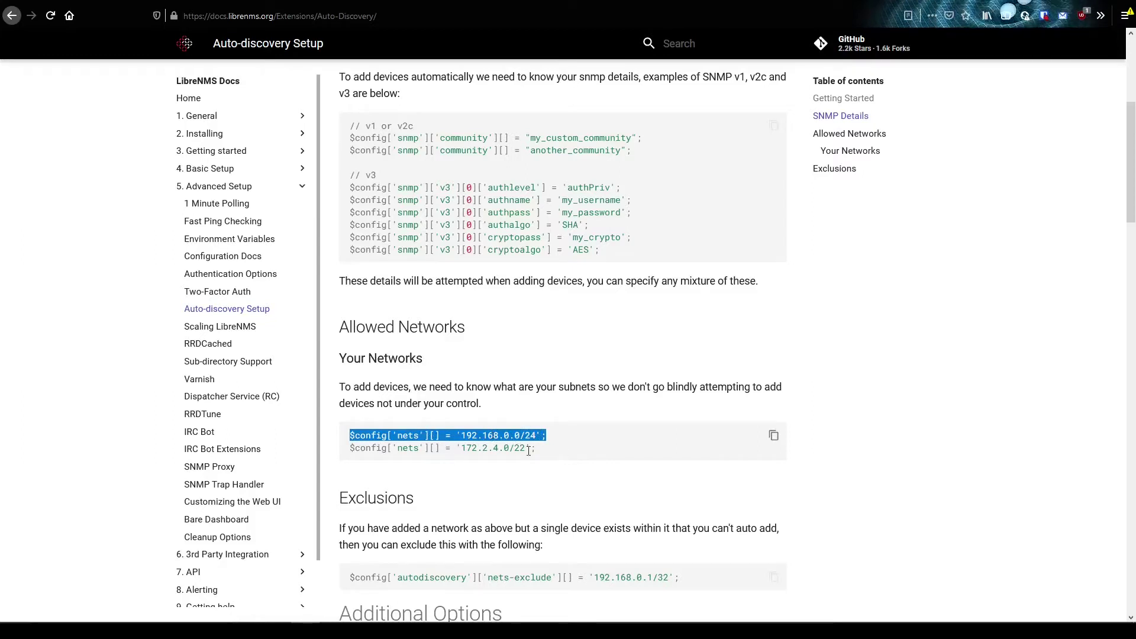
Step: Scroll to Exclusions and highlight the excluded address 192.168.0.1/32
scroll(508, 447, "down", 2)
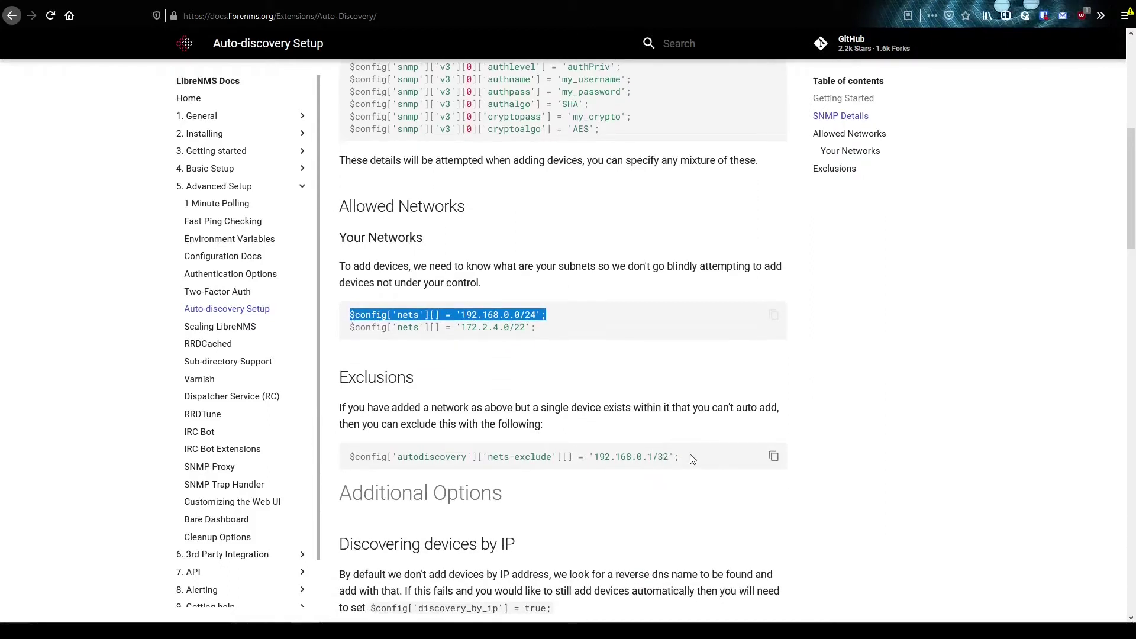
left_click_drag(692, 459, 561, 456)
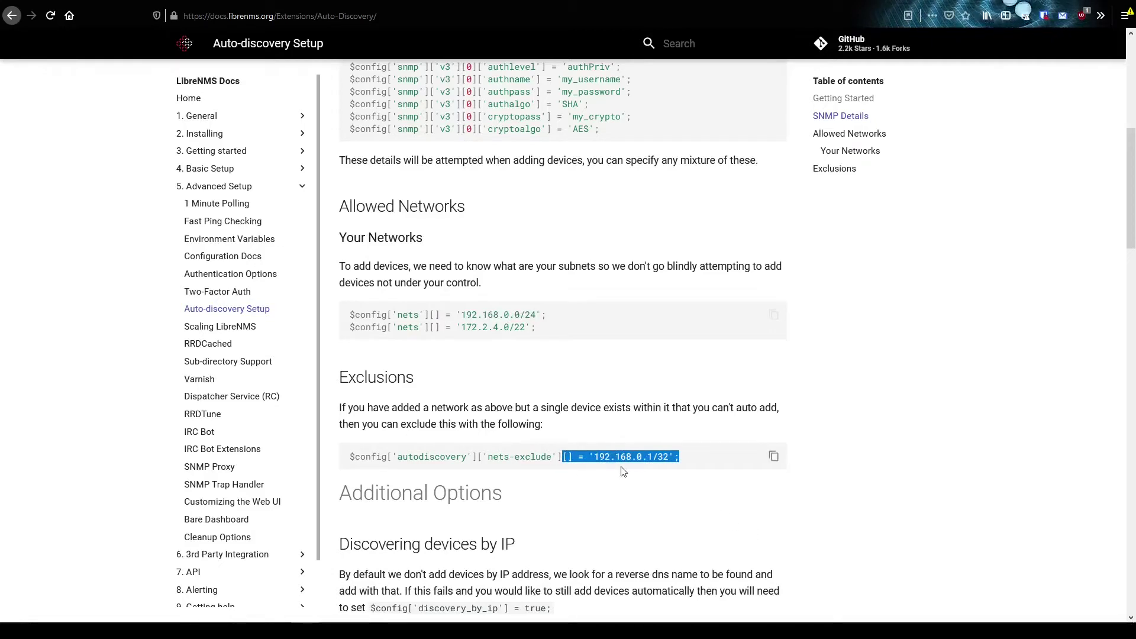
left_click(656, 459)
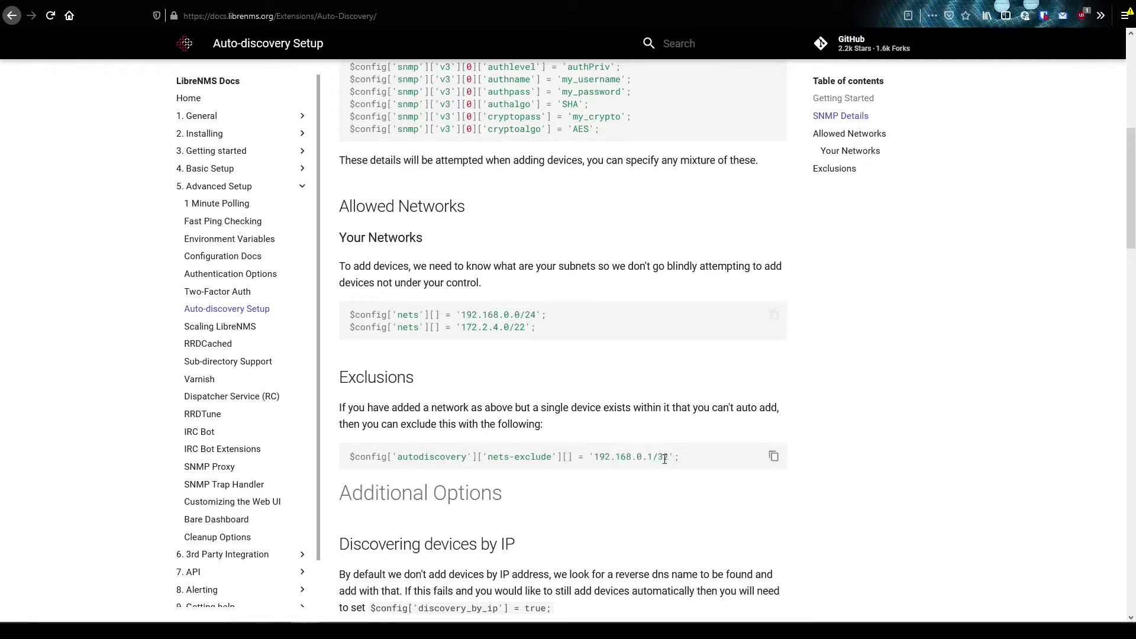
mouse_move(663, 459)
left_mouse_down()
mouse_move(627, 459)
mouse_move(669, 459)
left_mouse_up()
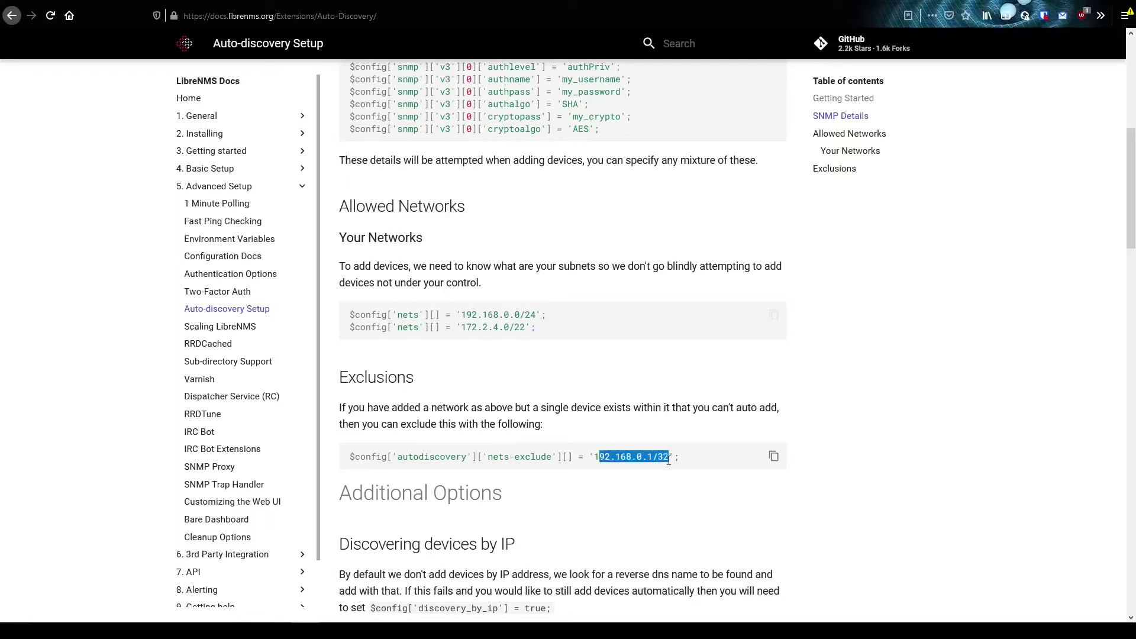
Step: Scroll to Additional Options and highlight the $config['discovery_by_ip'] = true; setting
scroll(543, 479, "down", 5)
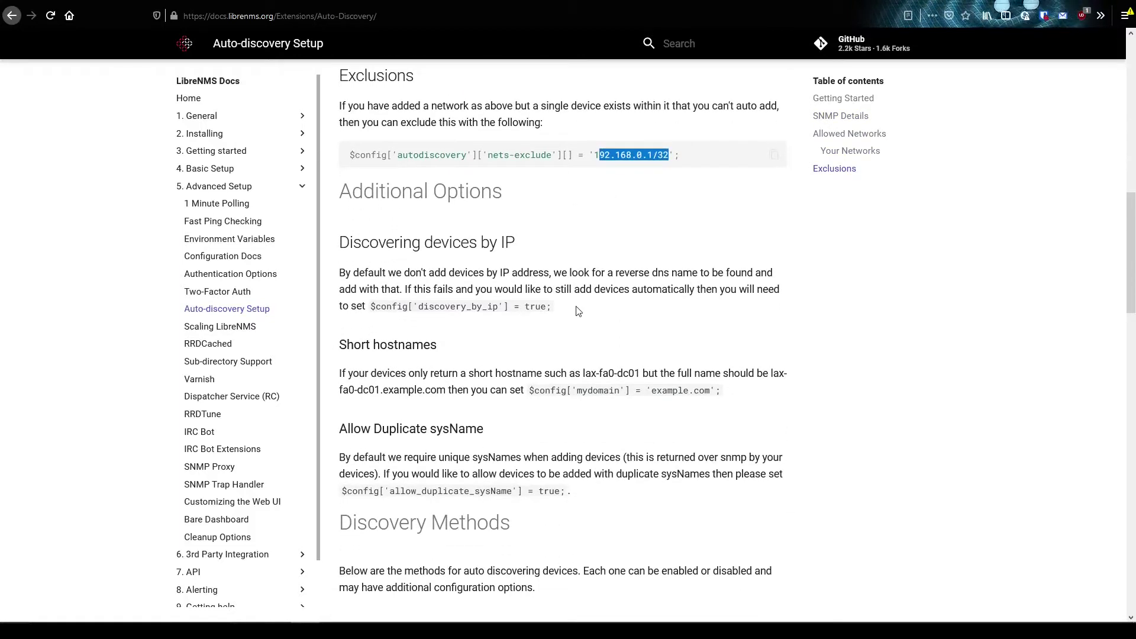
left_click_drag(552, 306, 370, 306)
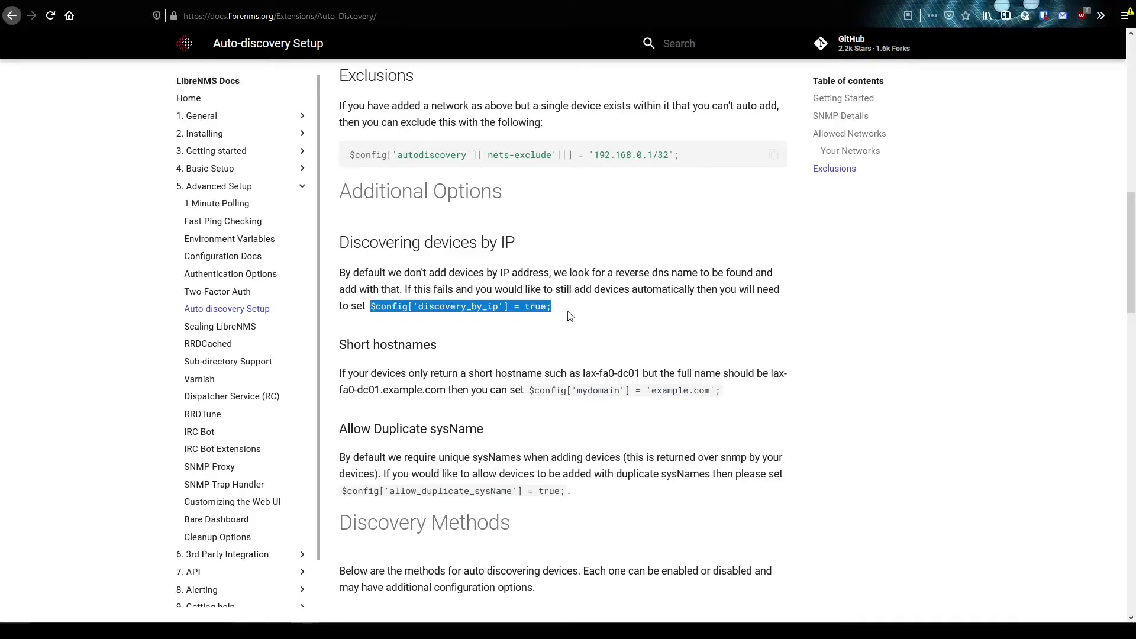
left_click_drag(561, 309, 352, 310)
scroll(495, 329, "down", 1)
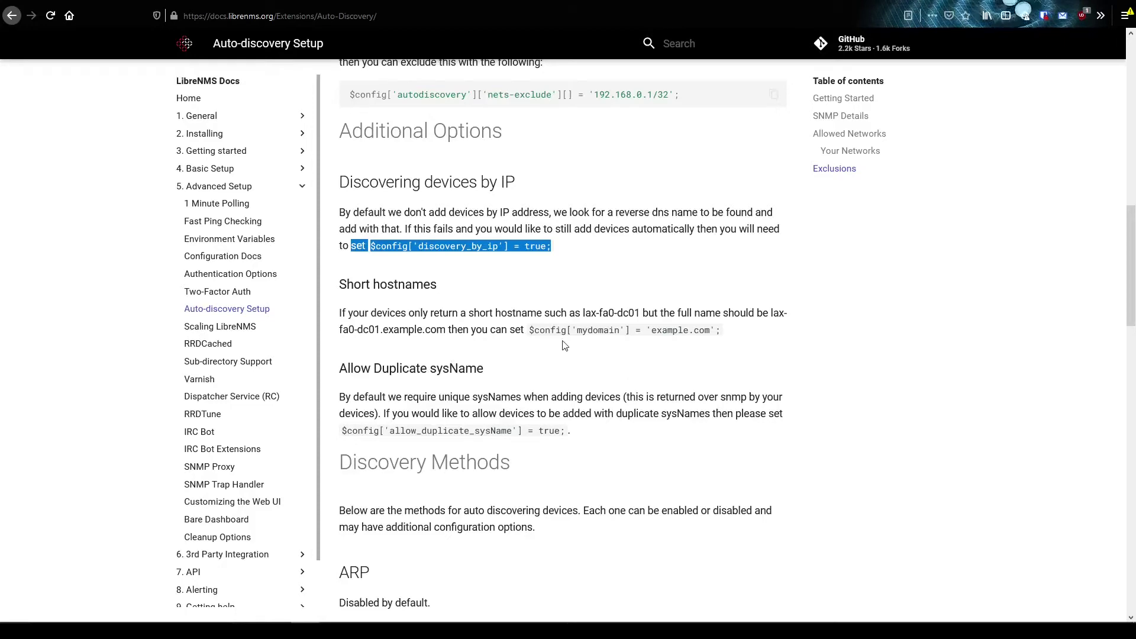
Step: Return to the ARP discovery heading and point out LLDP in the XDP description
scroll(533, 375, "down", 2)
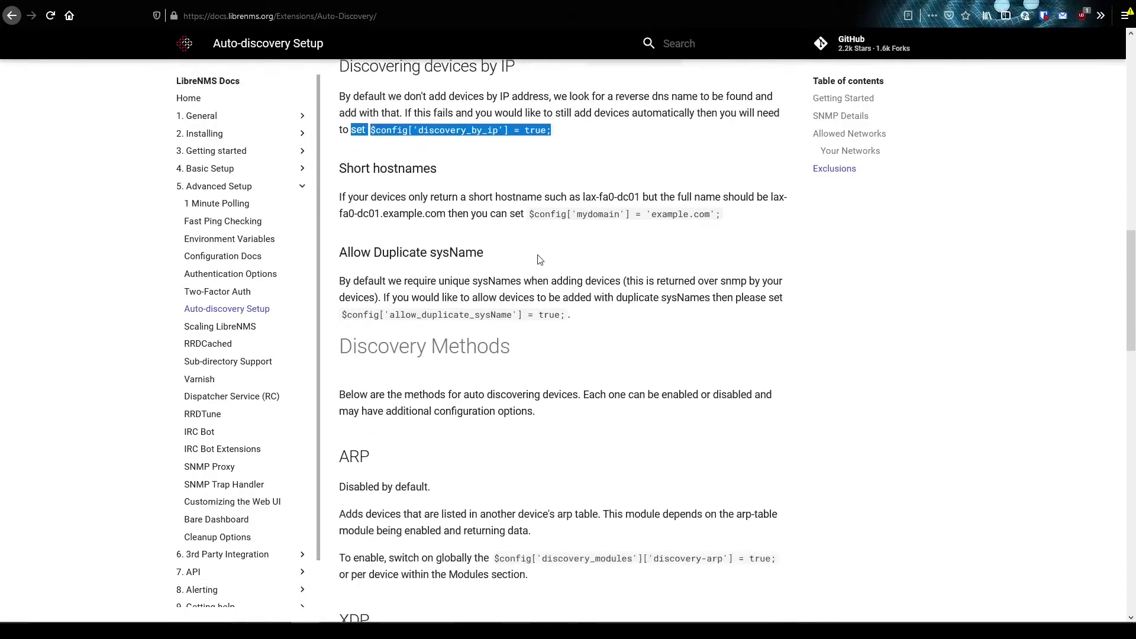
scroll(476, 337, "down", 1)
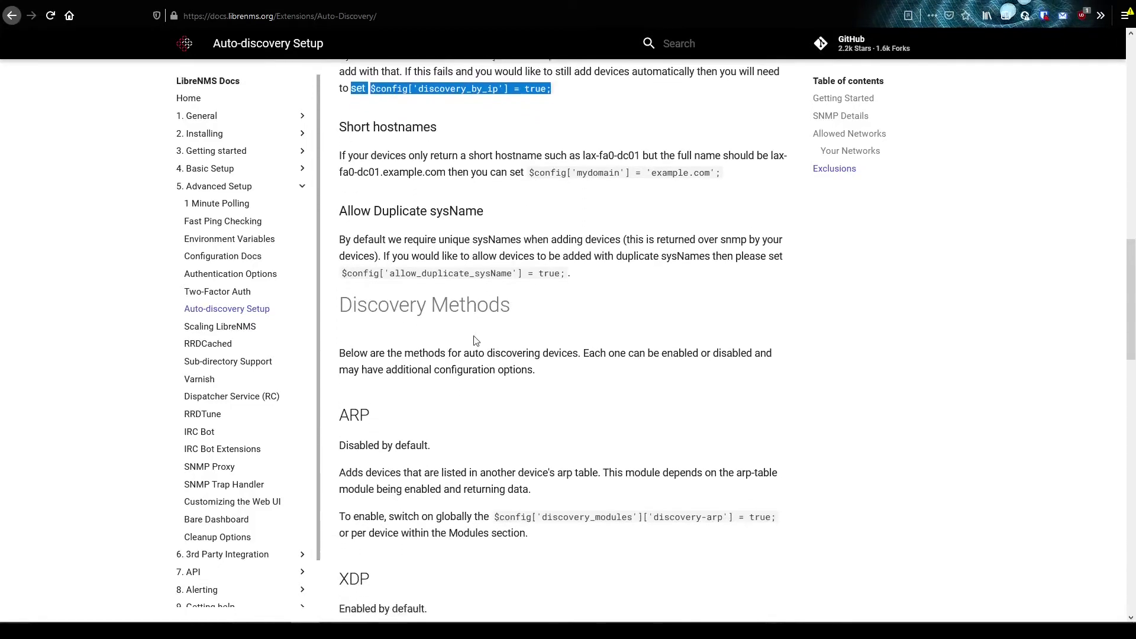
scroll(476, 340, "down", 3)
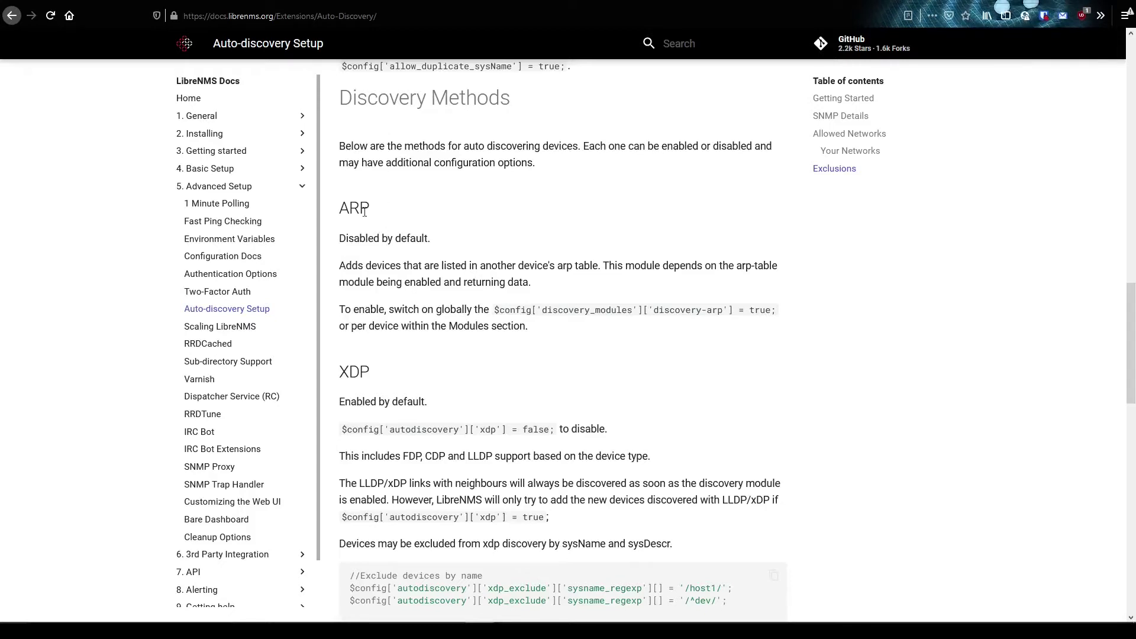
left_click_drag(359, 208, 339, 208)
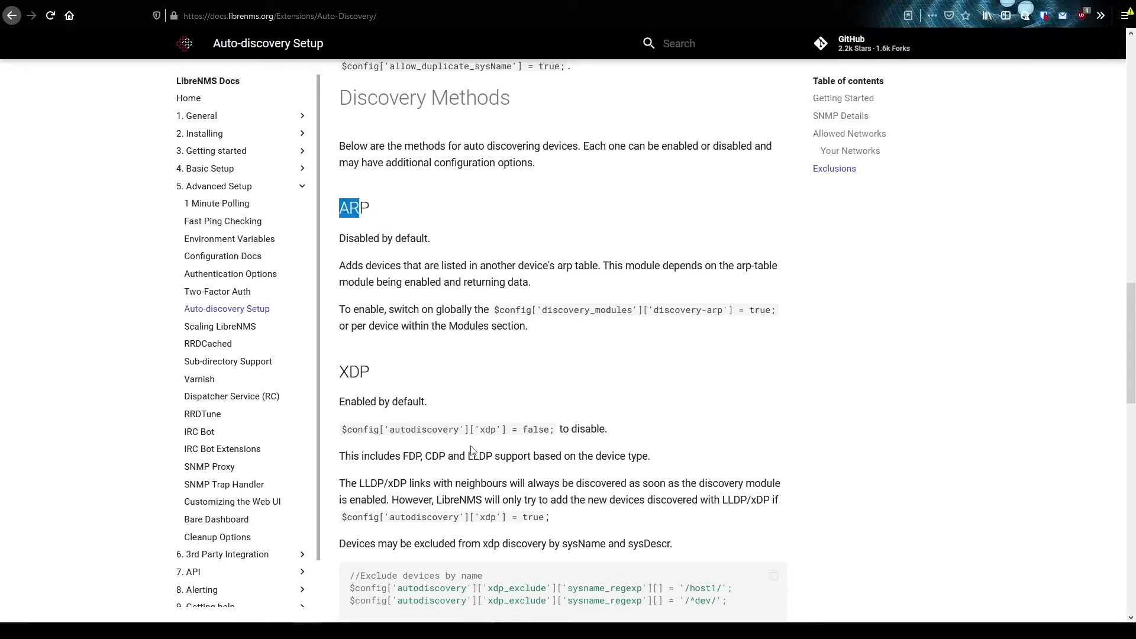
left_click(438, 458)
left_click_drag(467, 456, 477, 461)
scroll(477, 461, "down", 8)
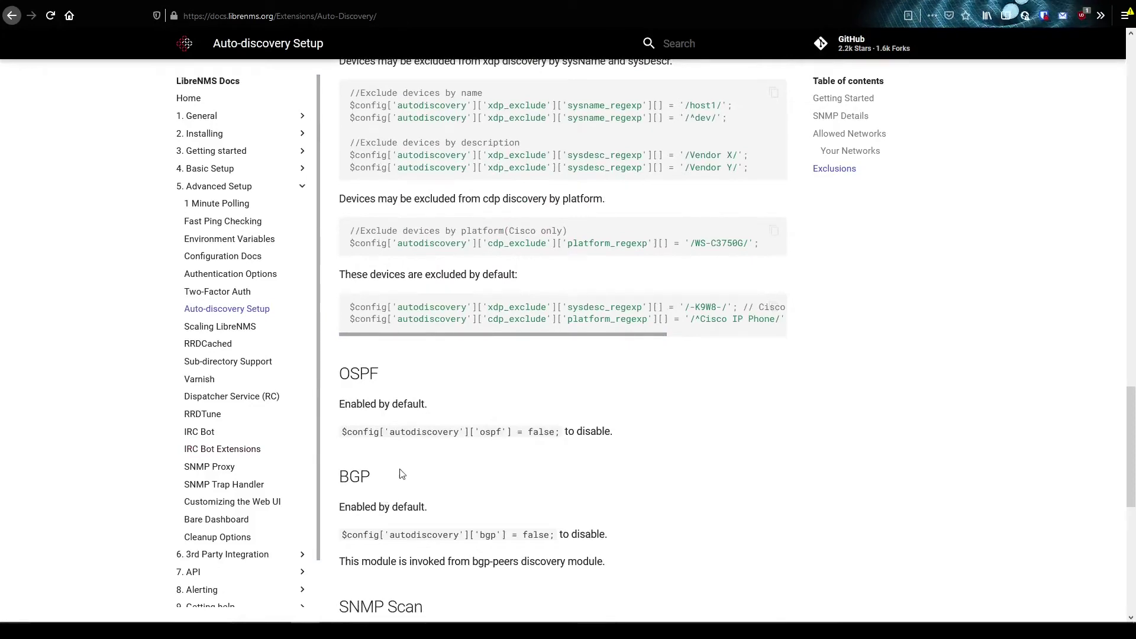
scroll(390, 491, "up", 7)
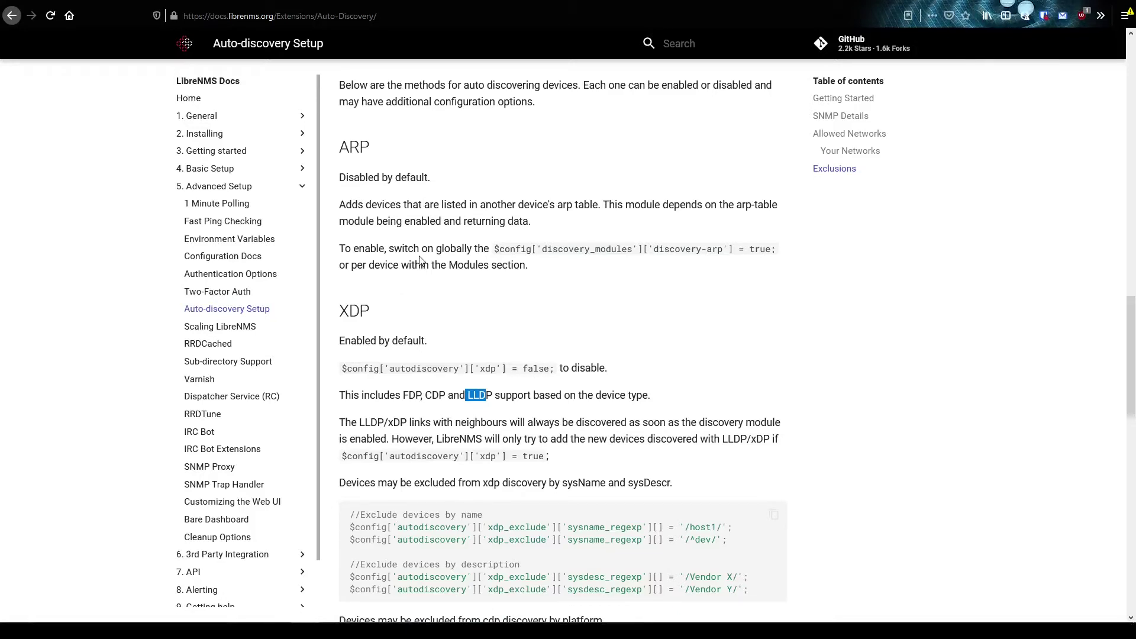
scroll(474, 293, "down", 1)
scroll(486, 287, "up", 2)
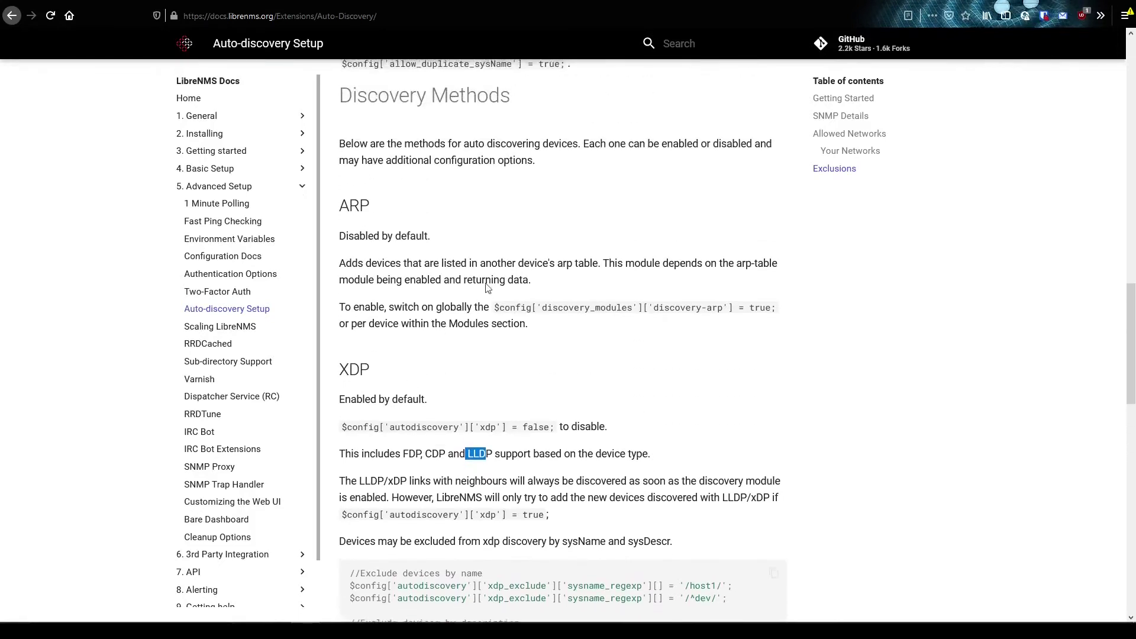
left_click_drag(349, 206, 346, 239)
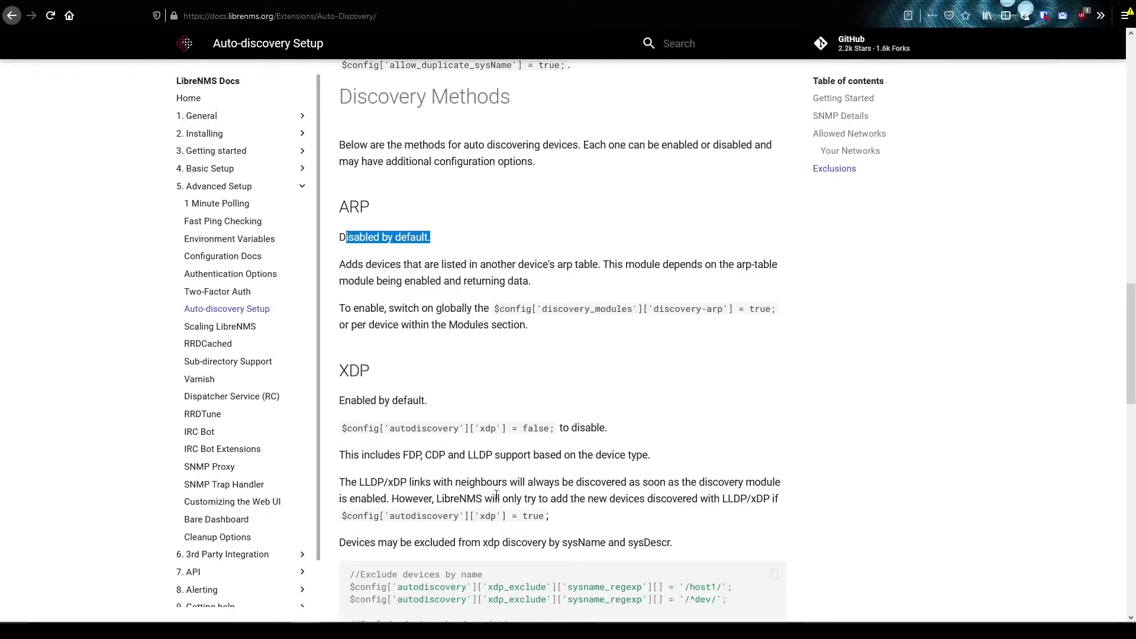
scroll(496, 494, "down", 2)
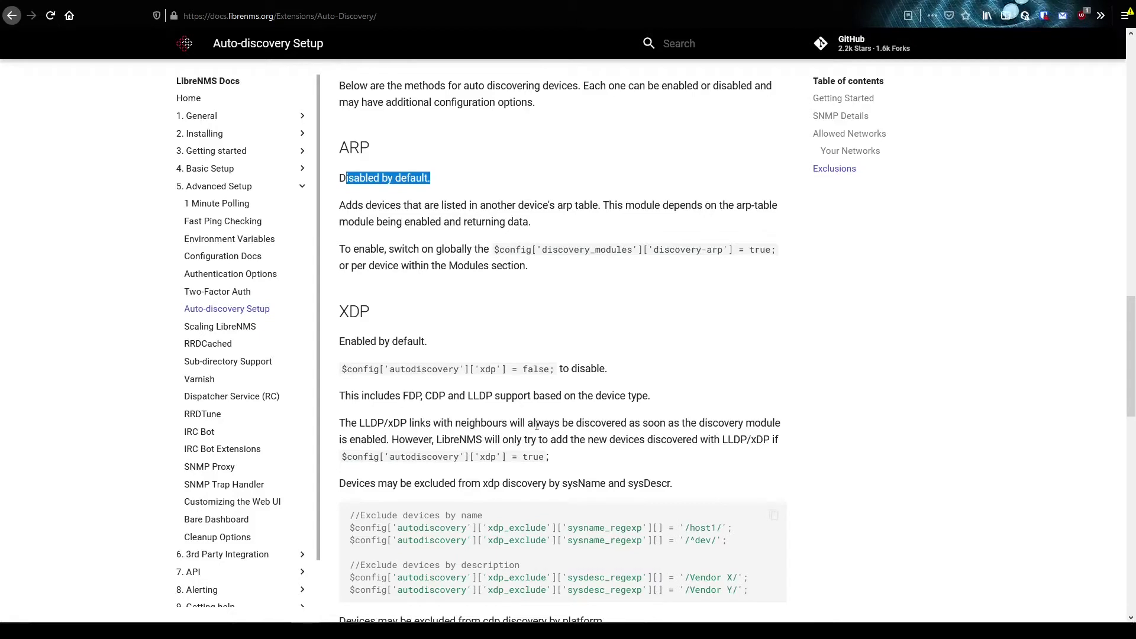
left_click_drag(532, 250, 342, 168)
left_click(342, 169)
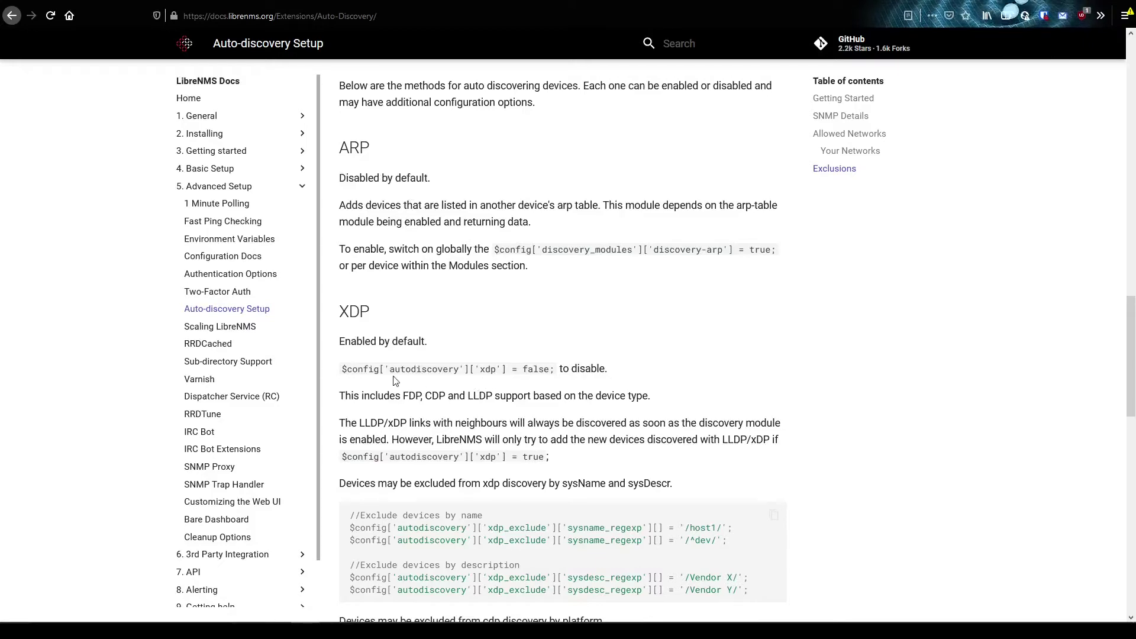
scroll(440, 468, "down", 3)
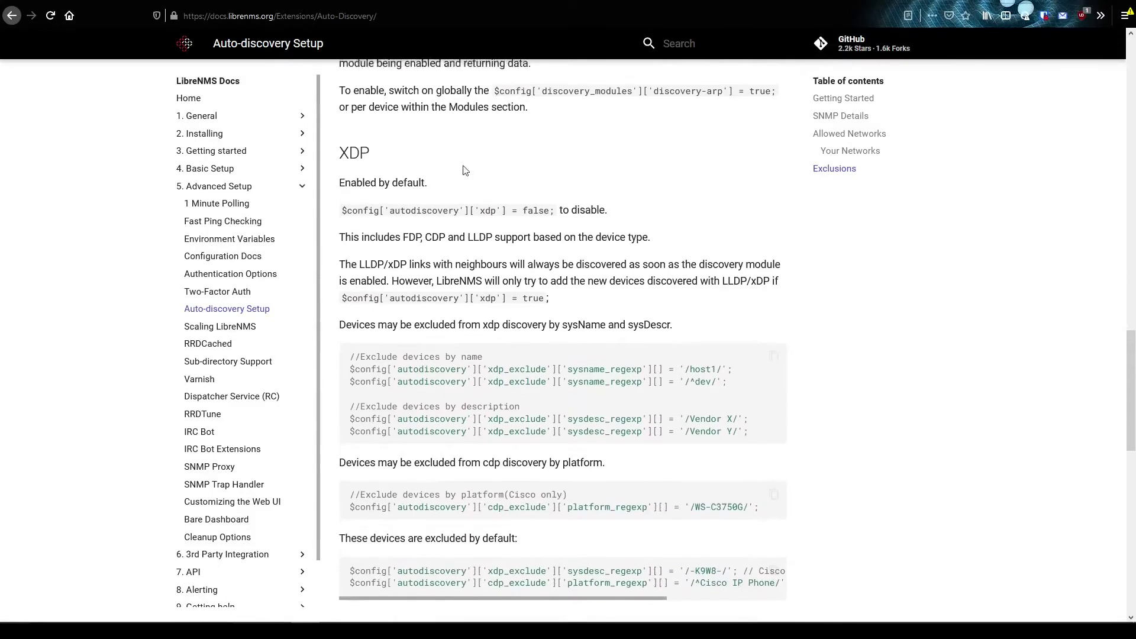
scroll(465, 170, "up", 4)
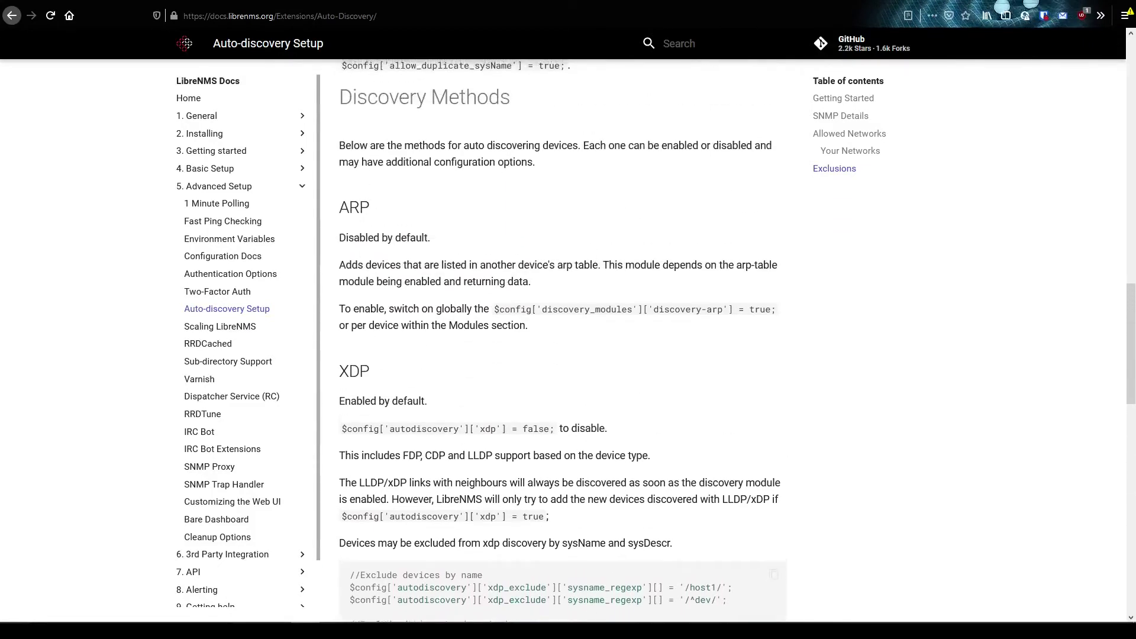
scroll(562, 341, "down", 2)
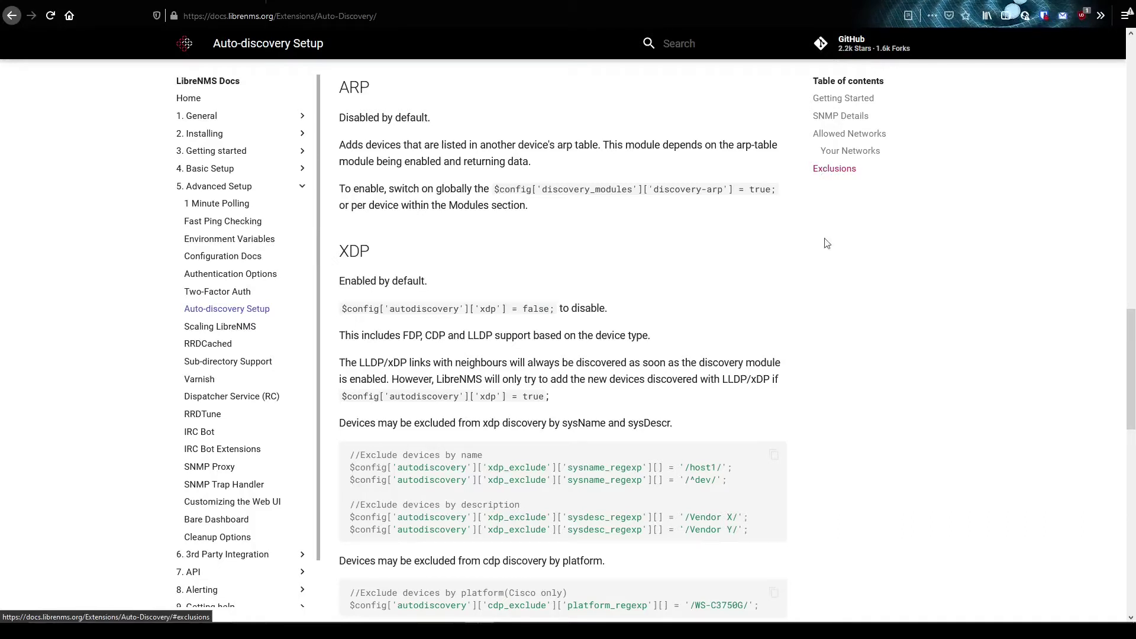
left_click_drag(534, 335, 442, 333)
left_click(512, 337)
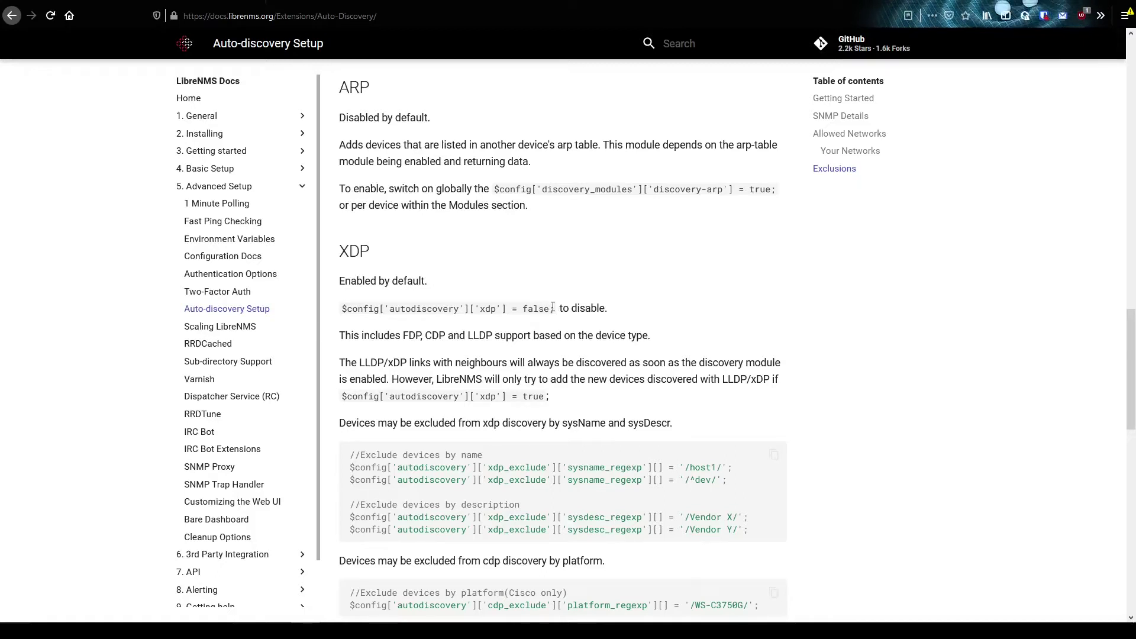
left_click_drag(550, 308, 341, 314)
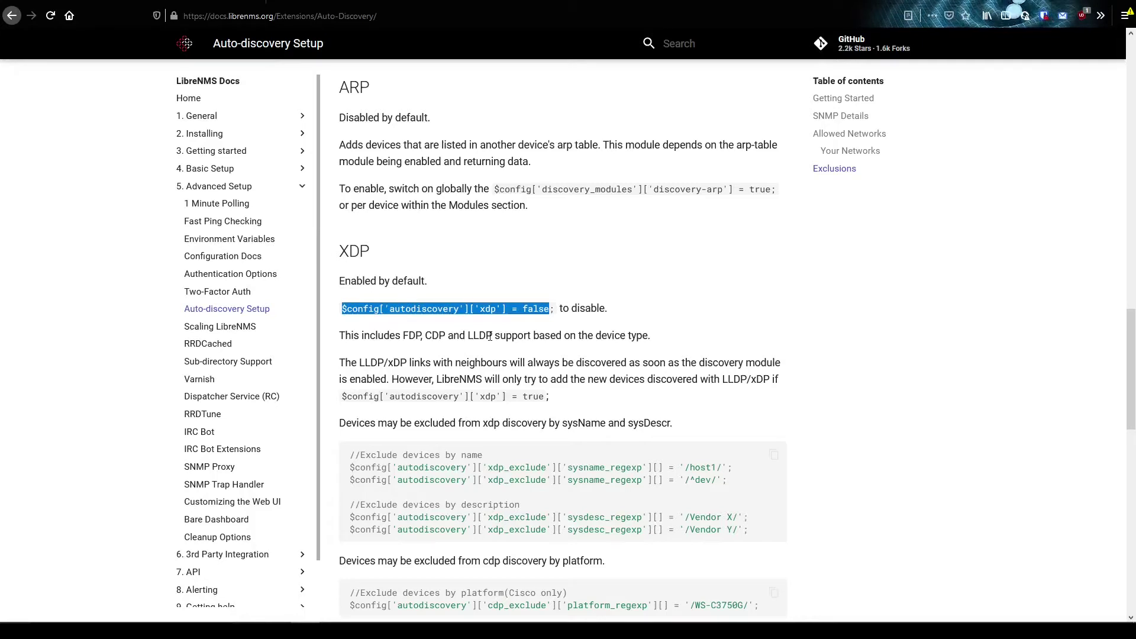
left_click(559, 312)
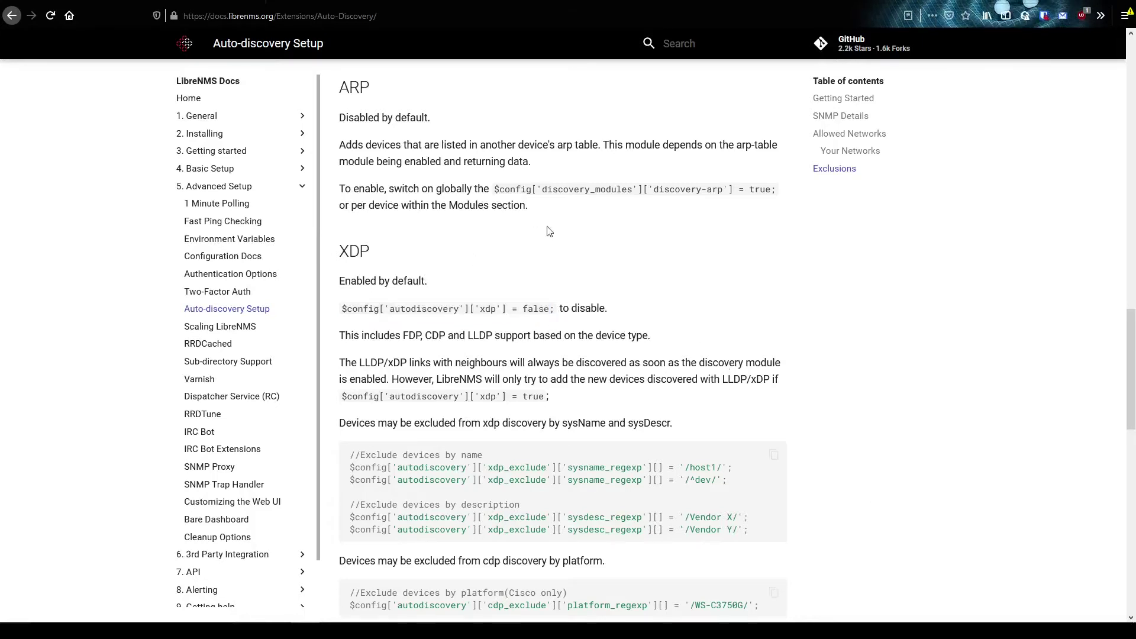
left_click_drag(550, 310, 342, 316)
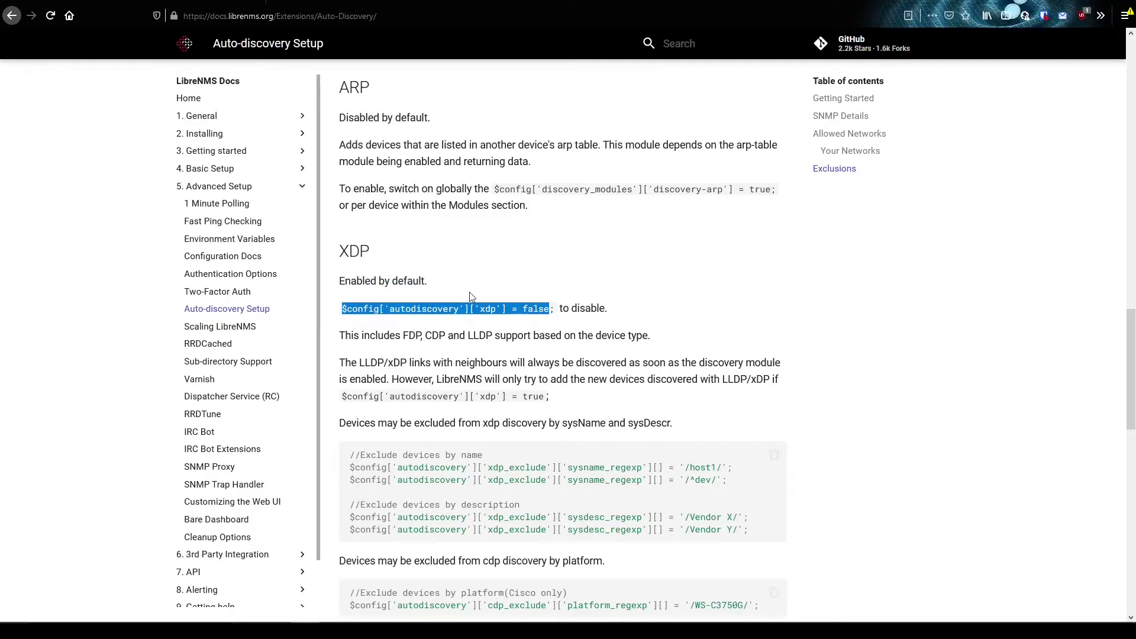
scroll(547, 311, "down", 6)
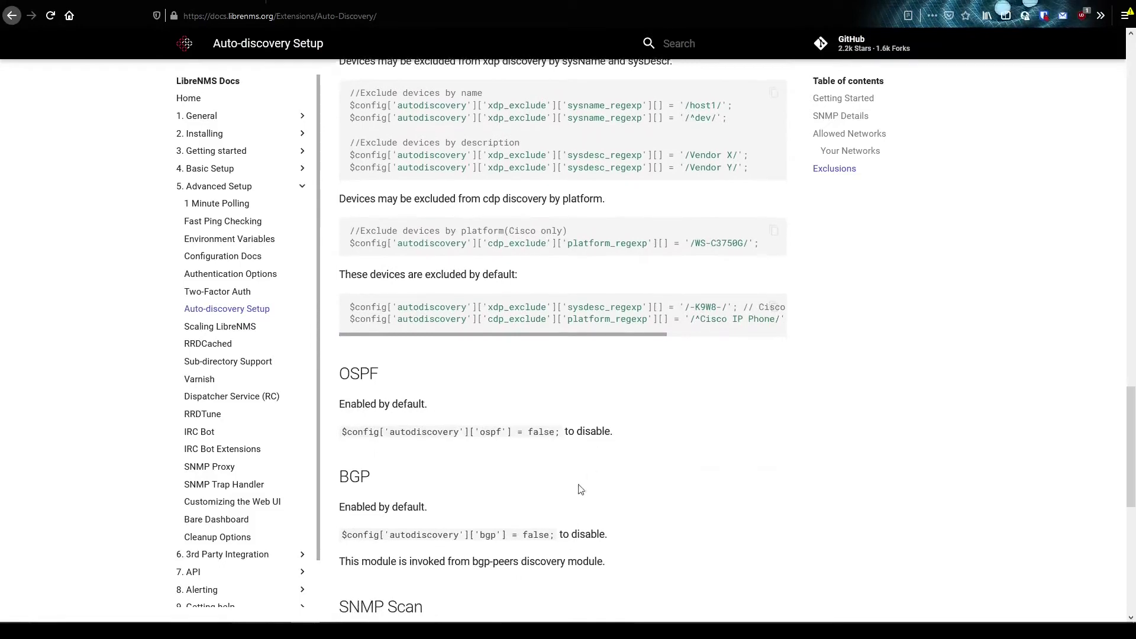
left_click_drag(607, 535, 354, 405)
scroll(426, 424, "up", 6)
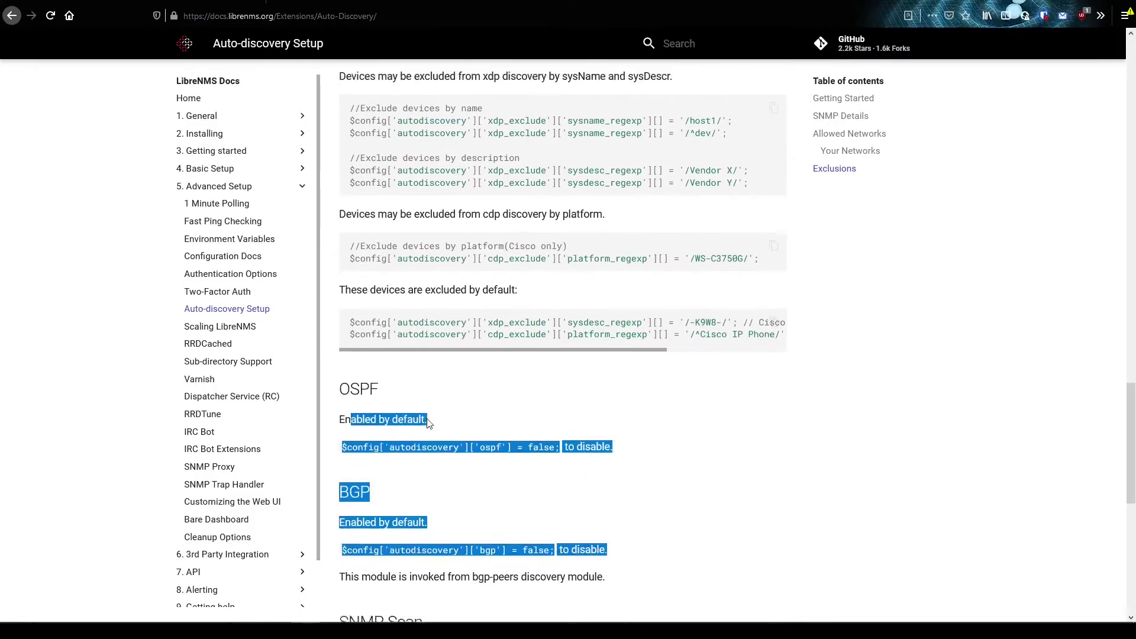
scroll(426, 196, "up", 2)
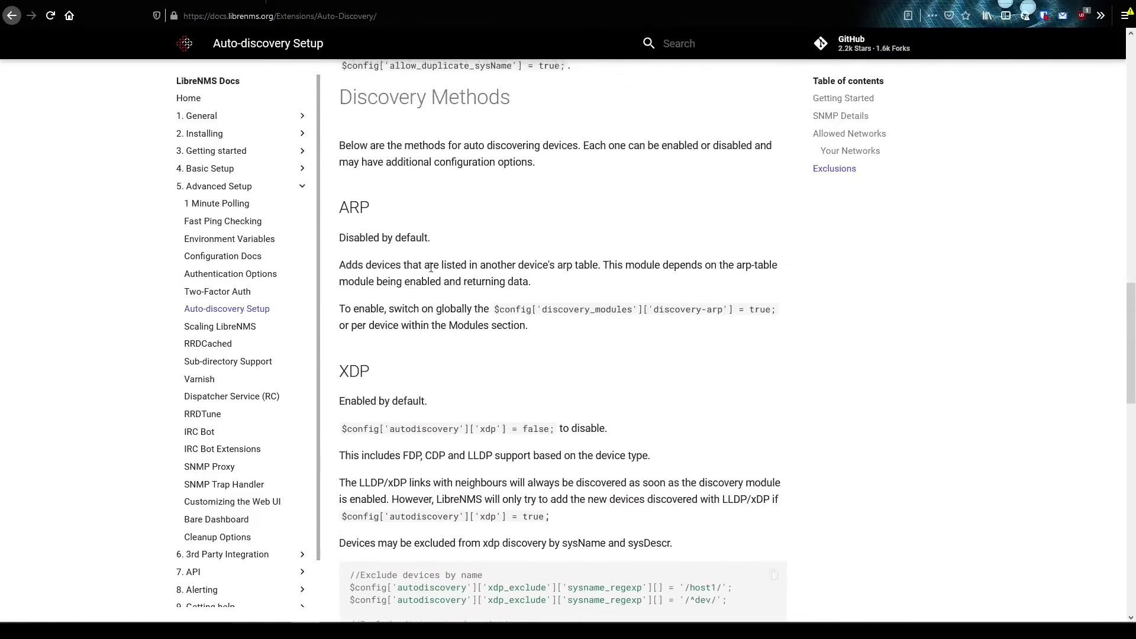
scroll(507, 355, "down", 2)
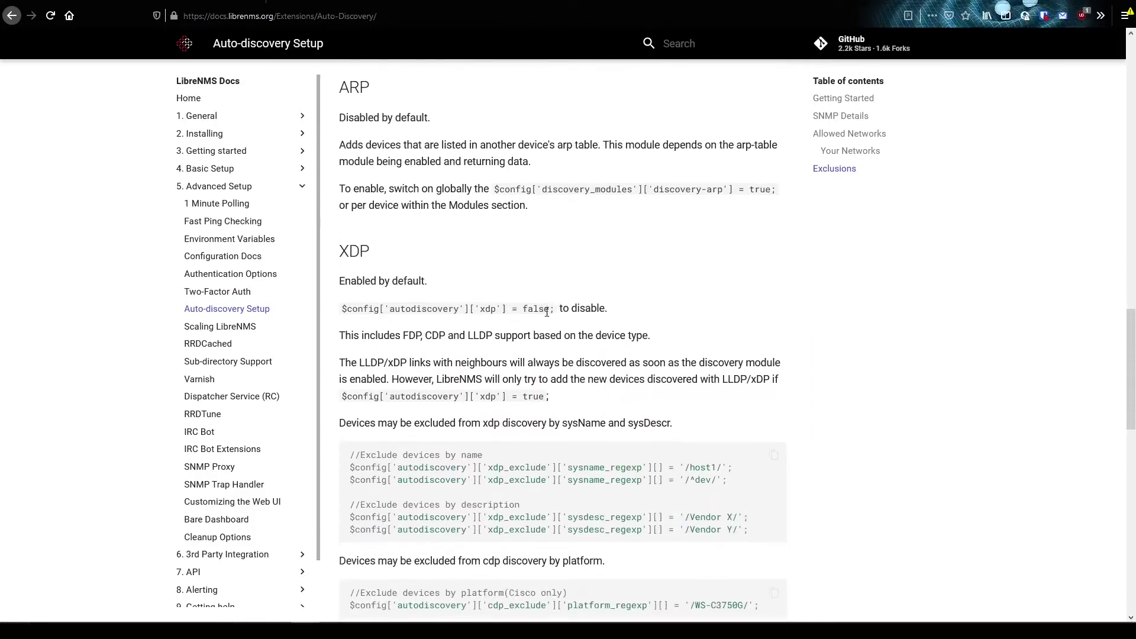
left_click_drag(552, 311, 329, 313)
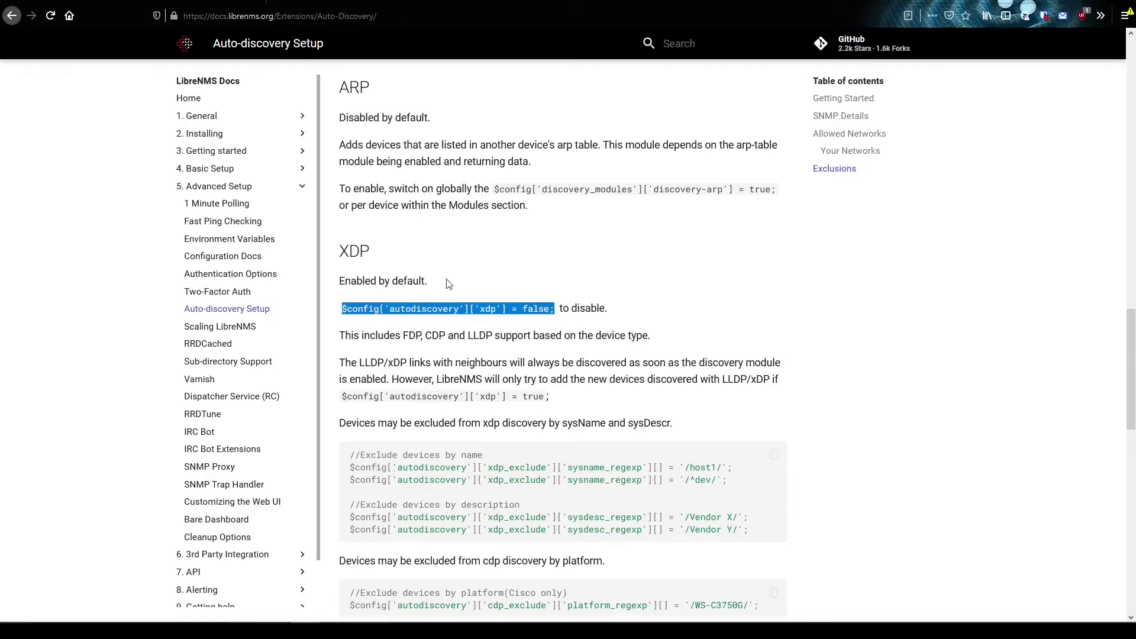
left_click_drag(552, 398, 443, 397)
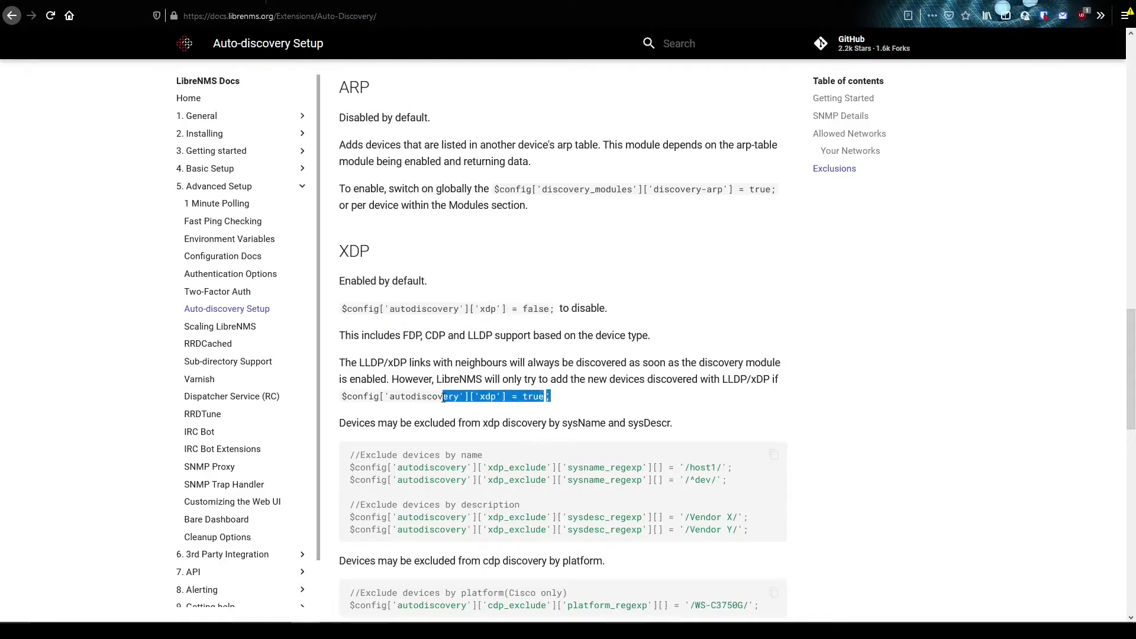
scroll(574, 401, "down", 2)
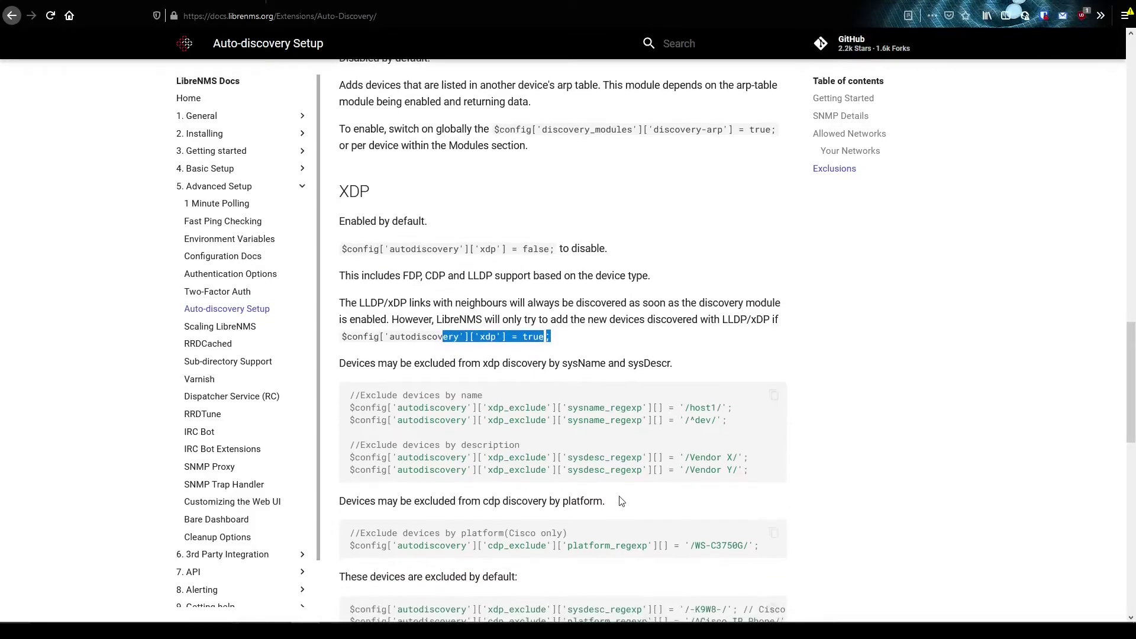
scroll(574, 401, "down", 2)
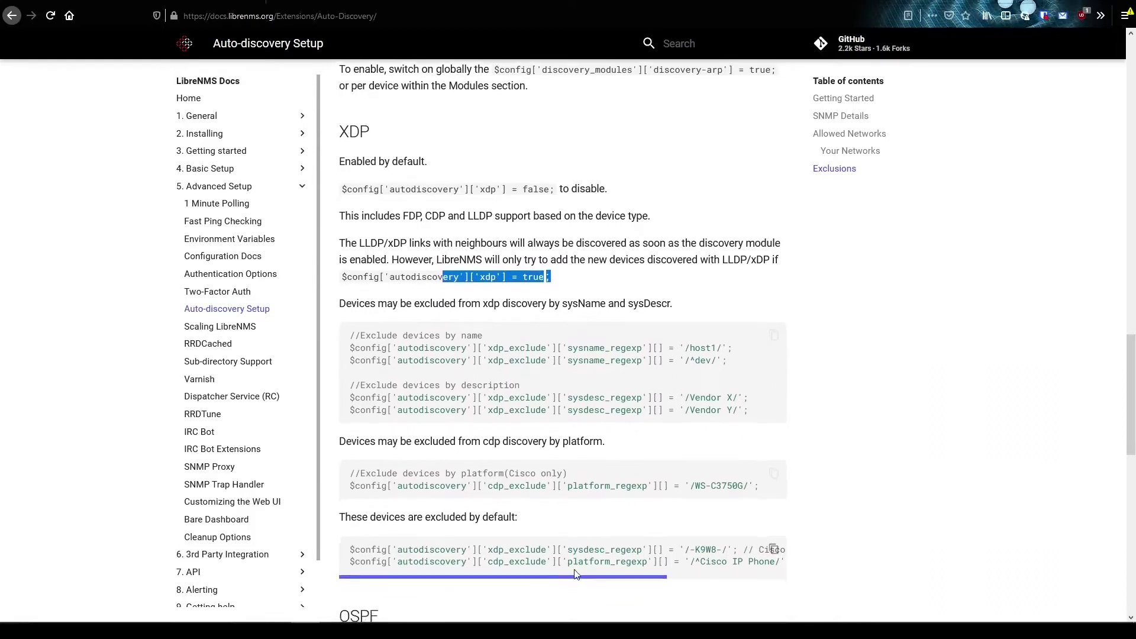
left_click_drag(510, 550, 590, 560)
left_click(596, 573)
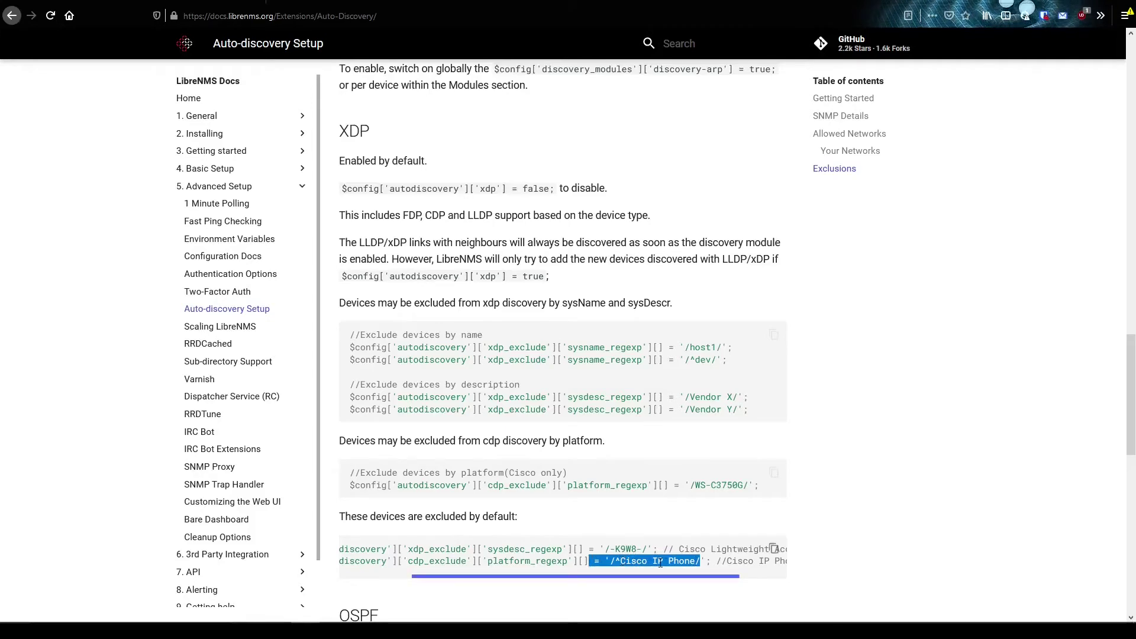
mouse_move(667, 548)
left_mouse_down()
mouse_move(635, 548)
mouse_move(660, 547)
left_mouse_up()
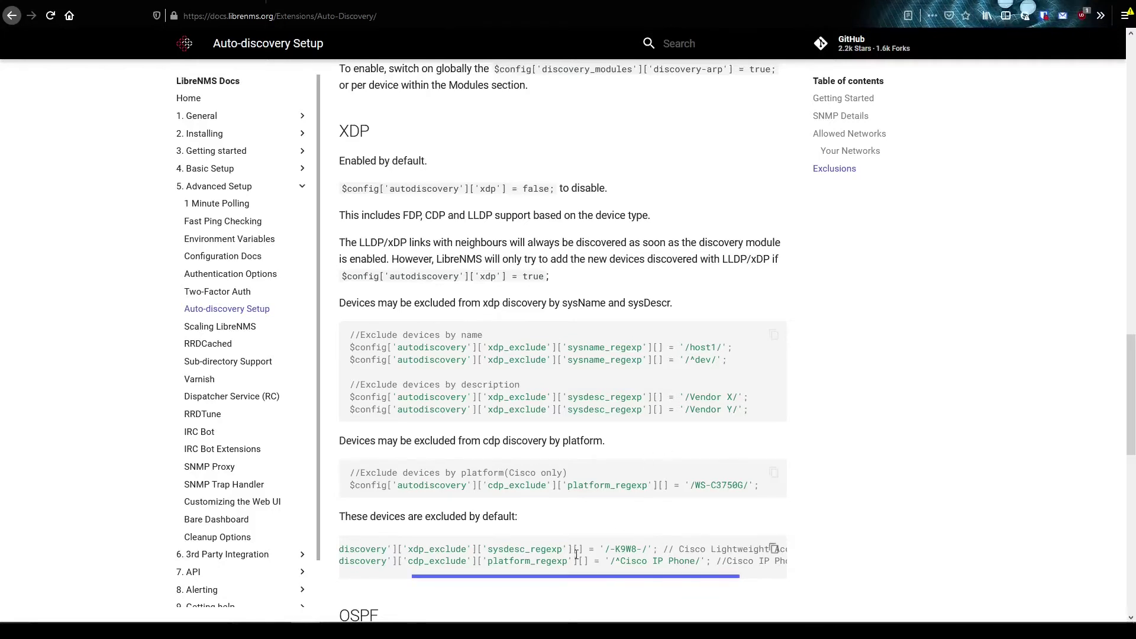
left_click_drag(645, 551, 397, 551)
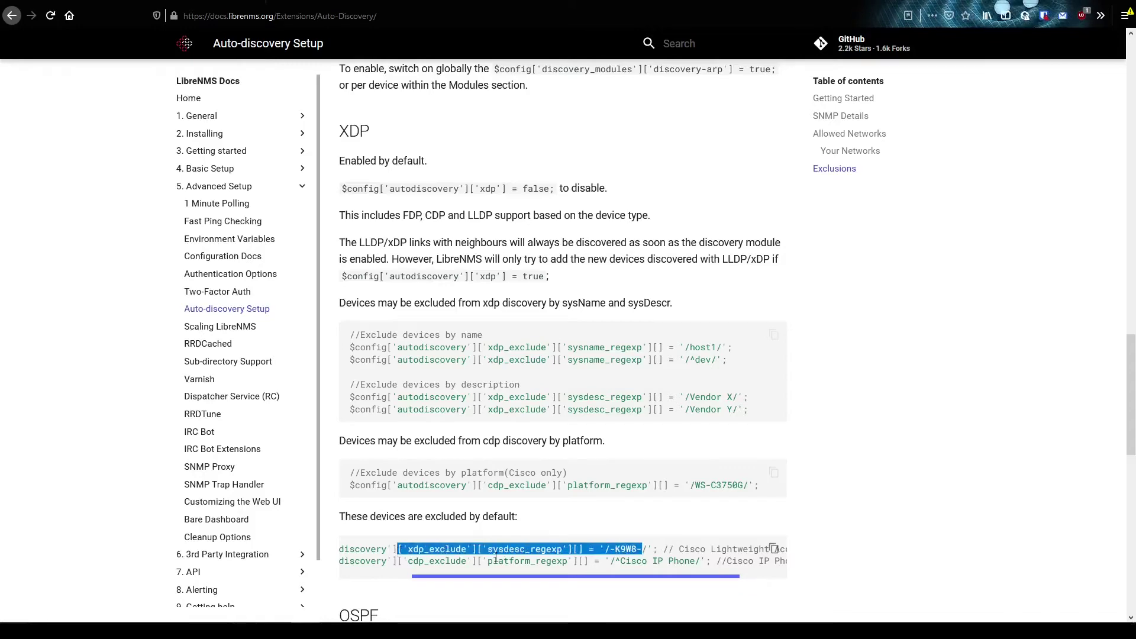
left_click(856, 467)
scroll(856, 467, "up", 2)
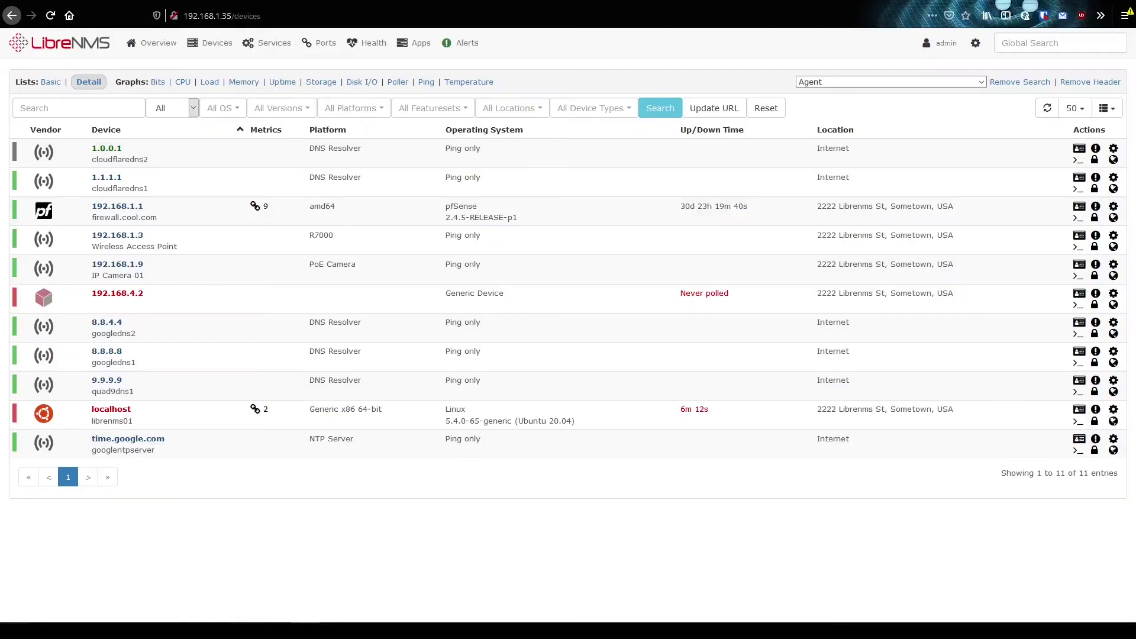
Step: Open the global Settings, Discovery section, and expand Discovery Modules
mouse_move(977, 45)
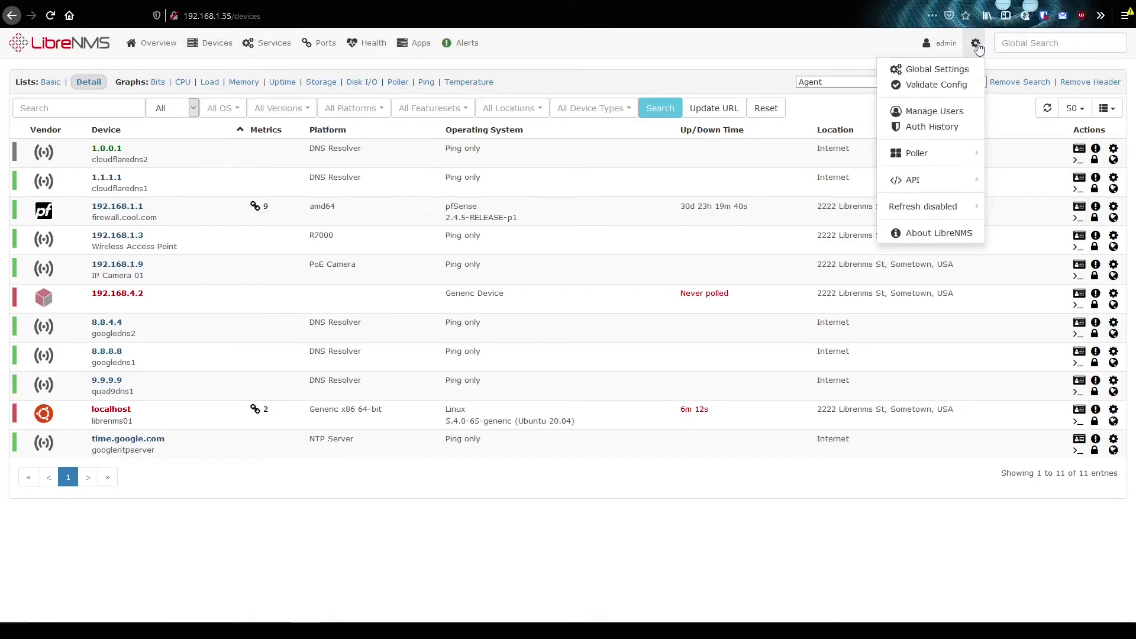
left_click(924, 69)
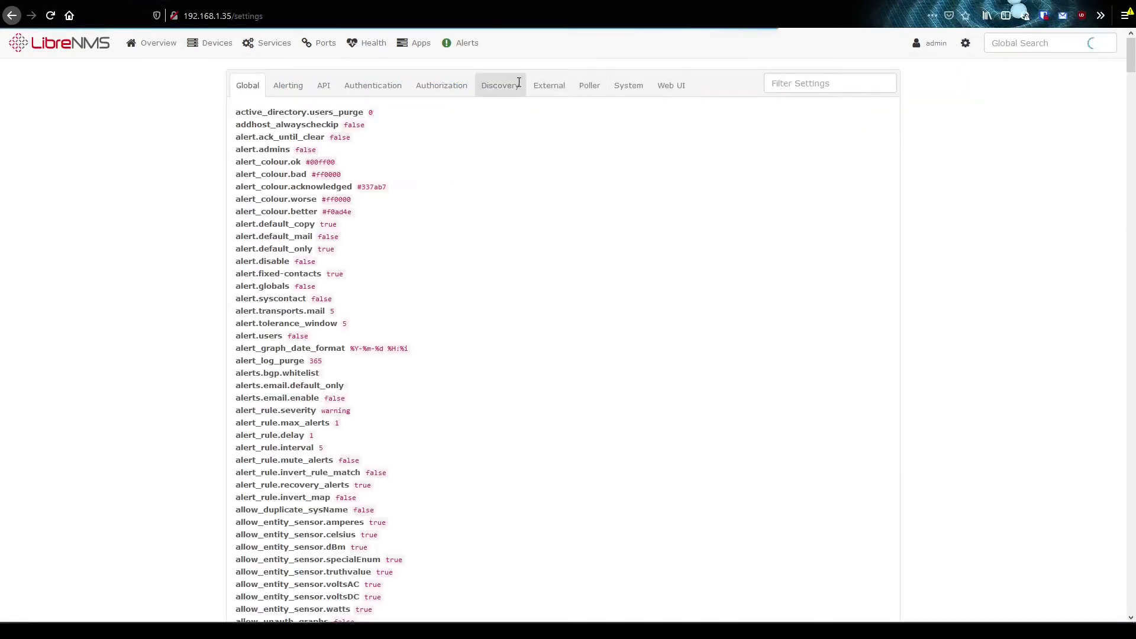
left_click(512, 86)
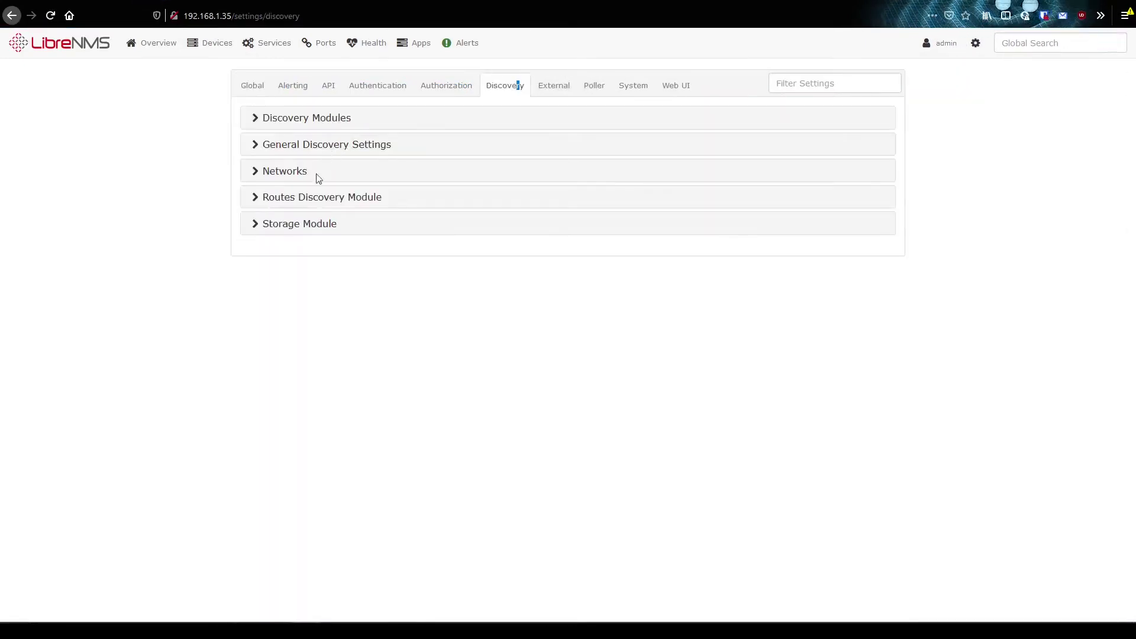
left_click(315, 122)
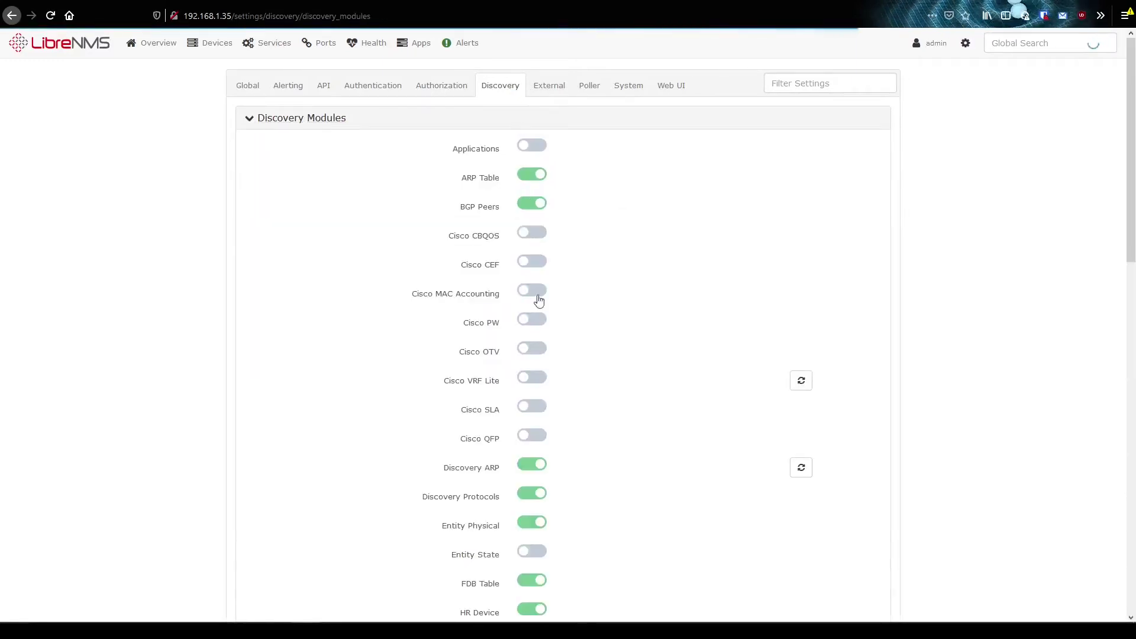
scroll(536, 298, "down", 2)
scroll(469, 261, "up", 2)
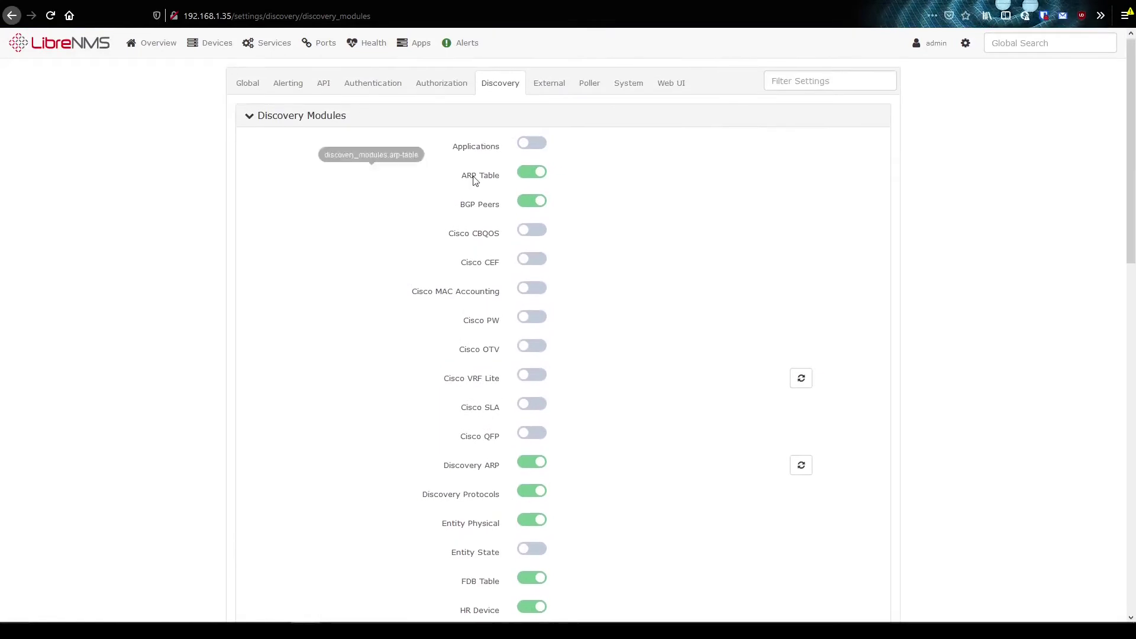
Step: Highlight the ARP Table and Discovery ARP module names in the list
left_click_drag(464, 178, 503, 179)
left_click_drag(501, 468, 438, 470)
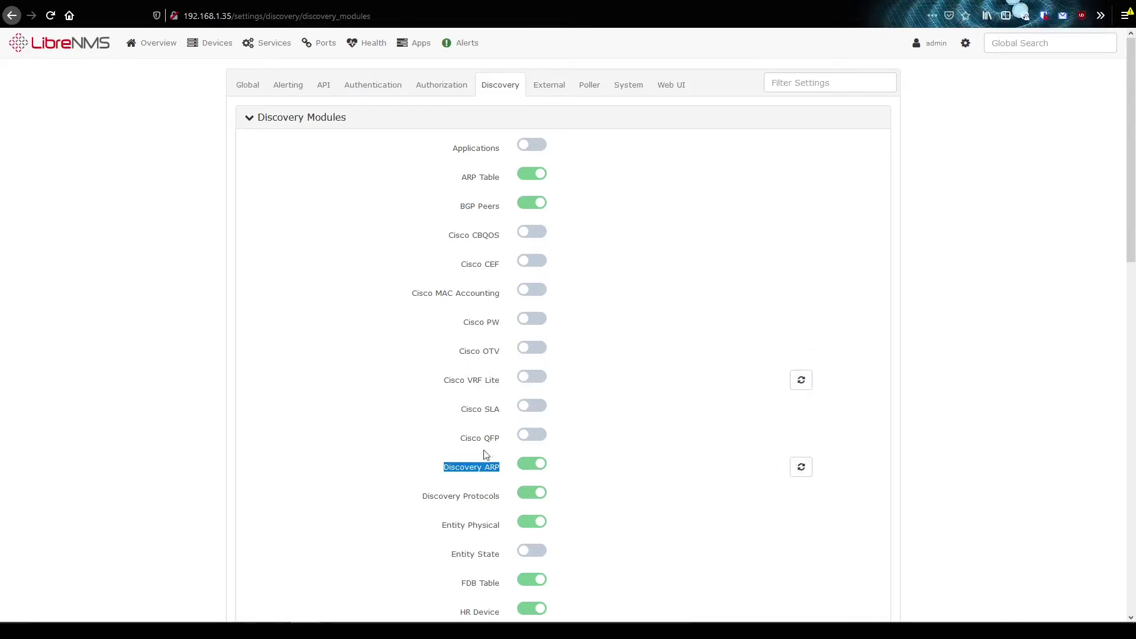
left_click_drag(466, 179, 519, 185)
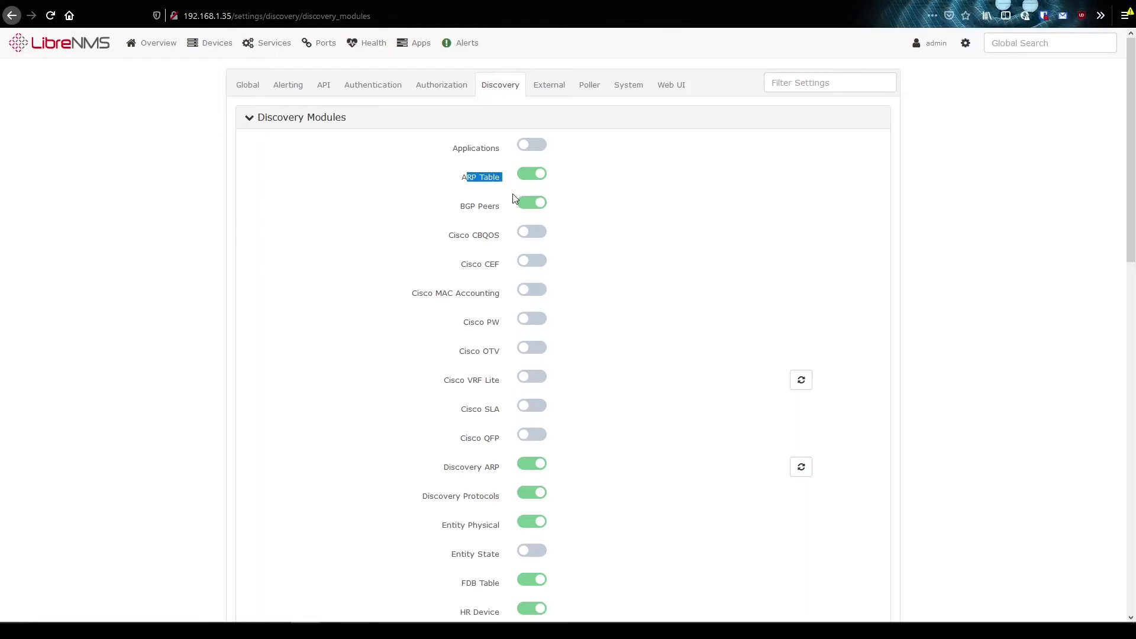
left_click(501, 464)
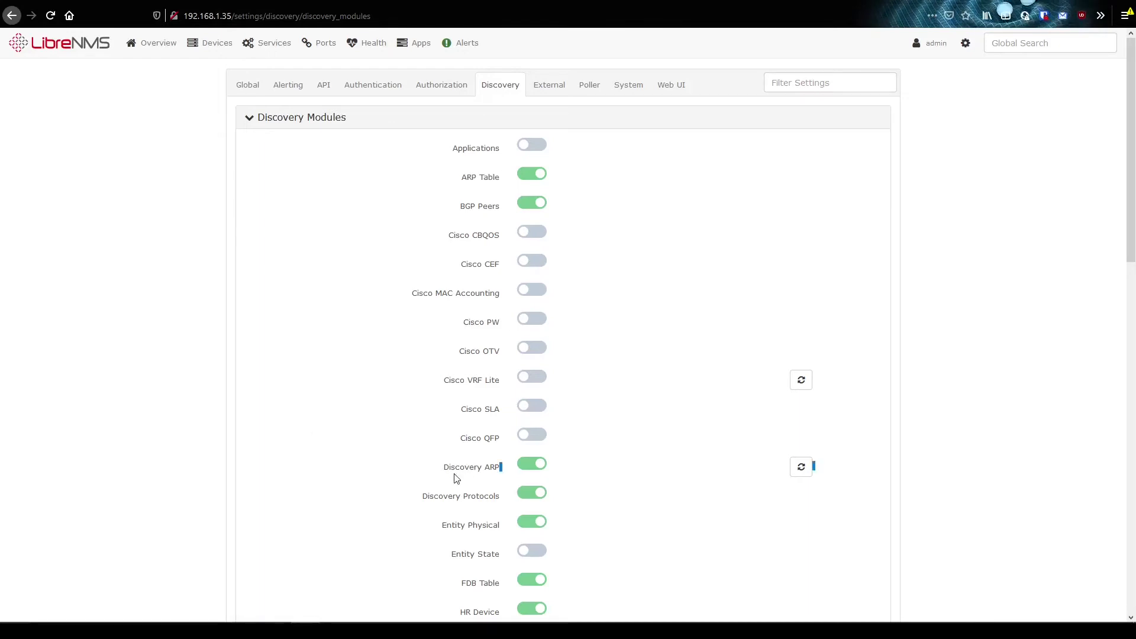
left_click(459, 480)
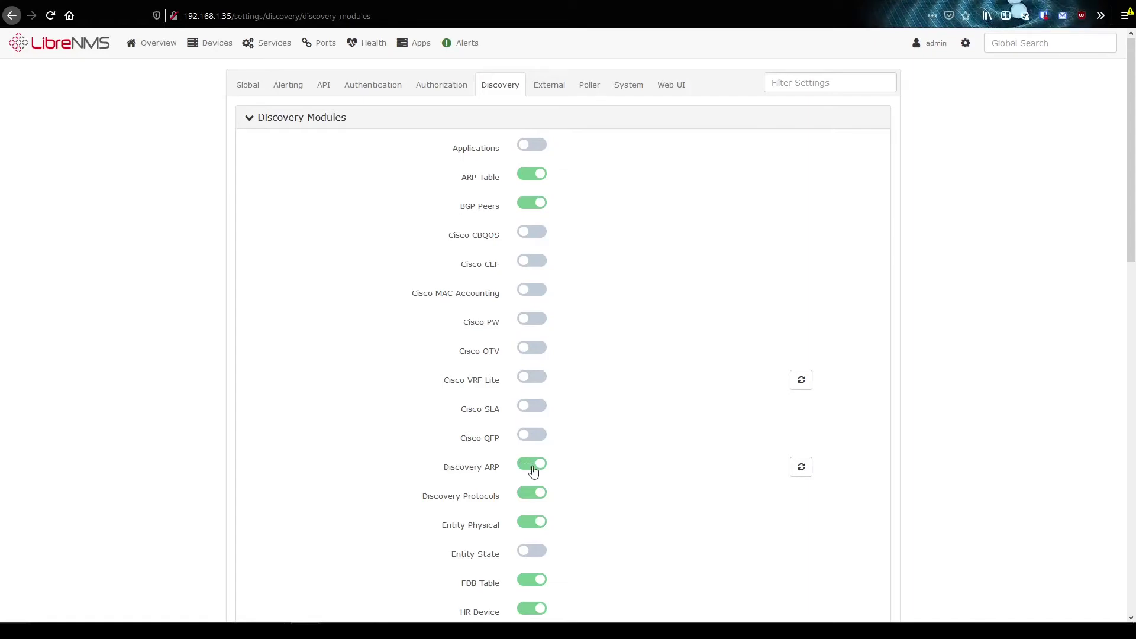
Step: Check the ARP section's default status in the docs, then keep Discovery ARP switched on
key("ctrl+Tab")
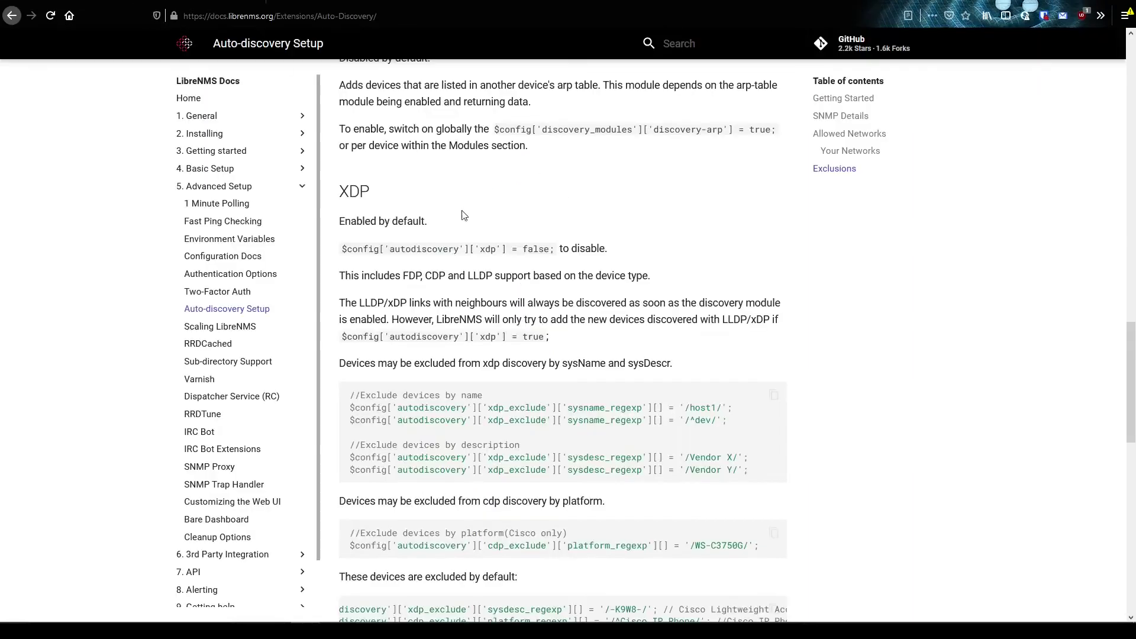
scroll(451, 285, "up", 5)
left_click_drag(341, 268, 435, 296)
key("ctrl+shift+Tab")
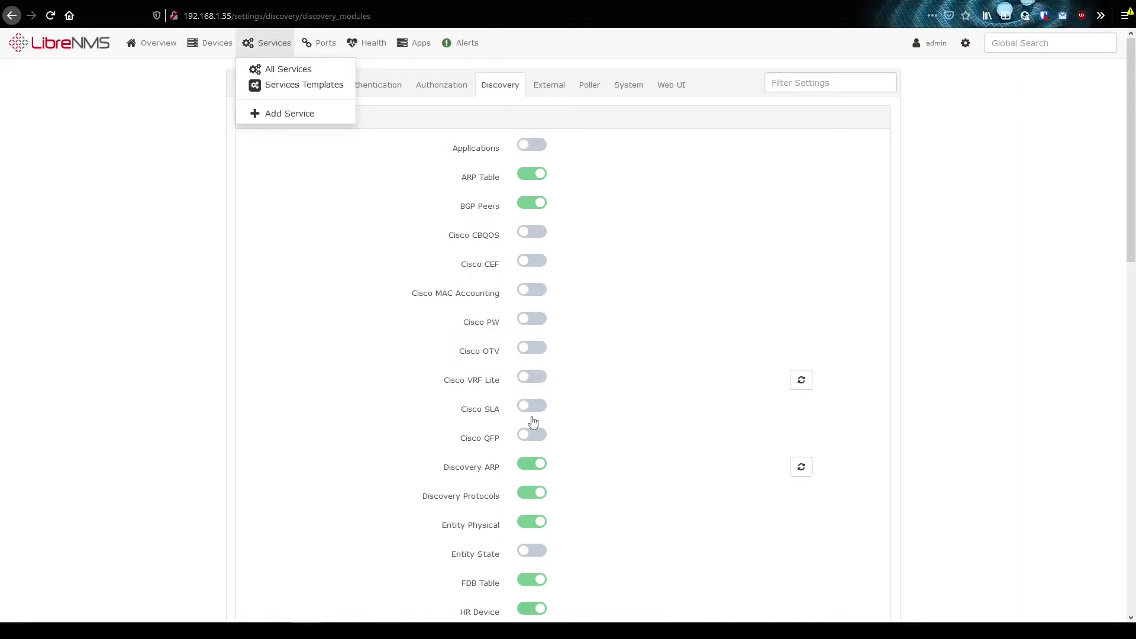
left_click(538, 470)
left_click(534, 465)
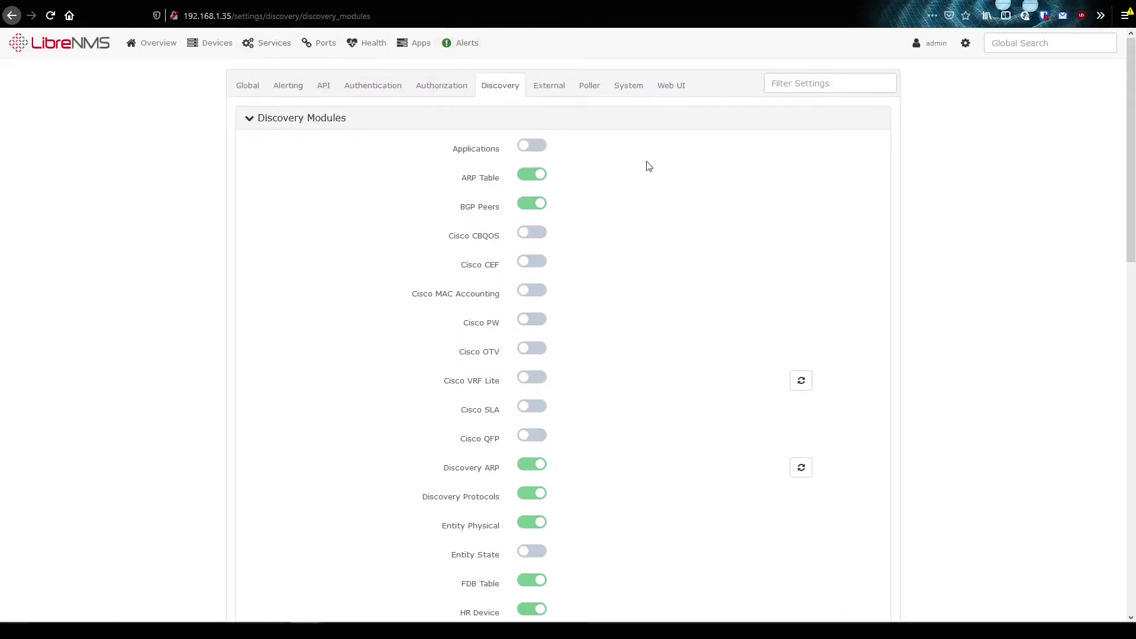
Step: Add 192.168.1.0/24 as the Autodiscovery Network, then bring up the server's terminal
left_click(272, 126)
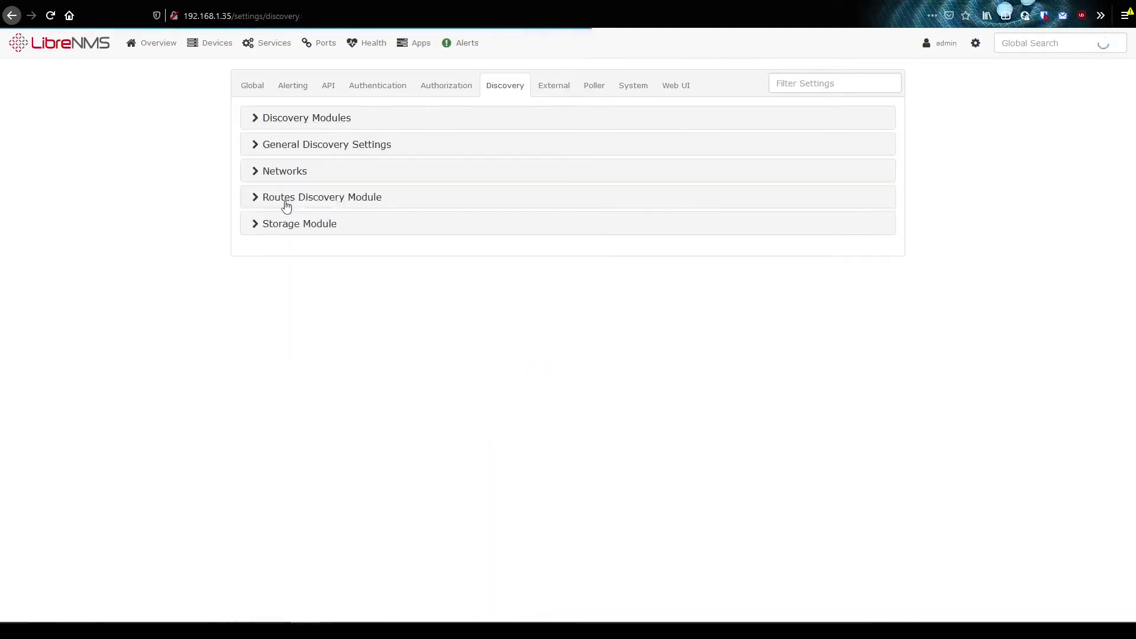
left_click(280, 172)
left_click(814, 202)
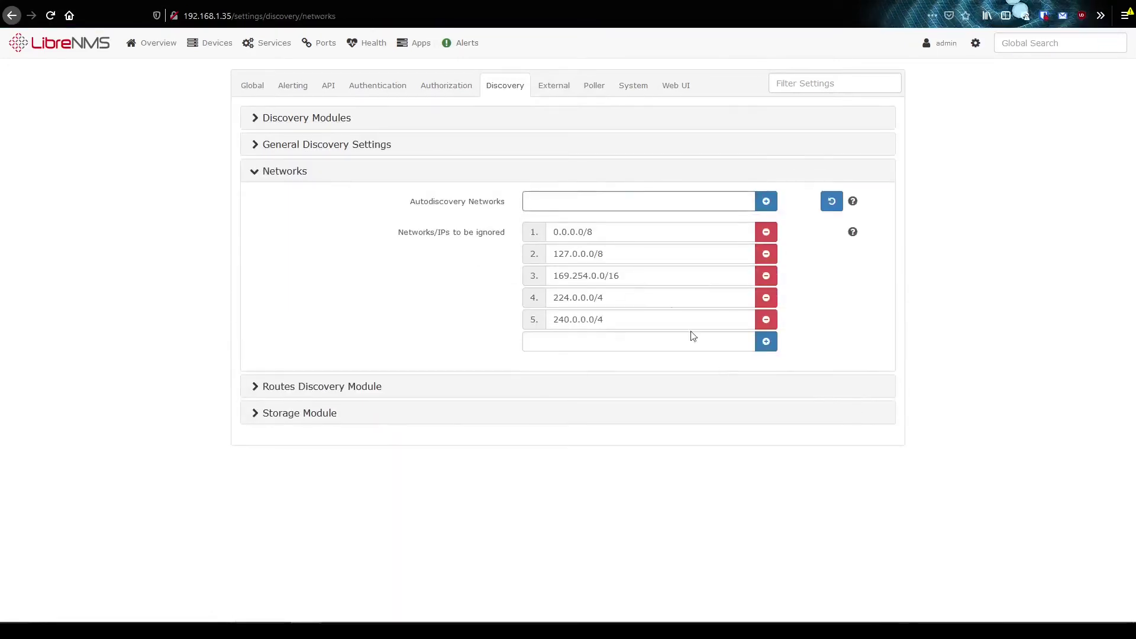
type("192")
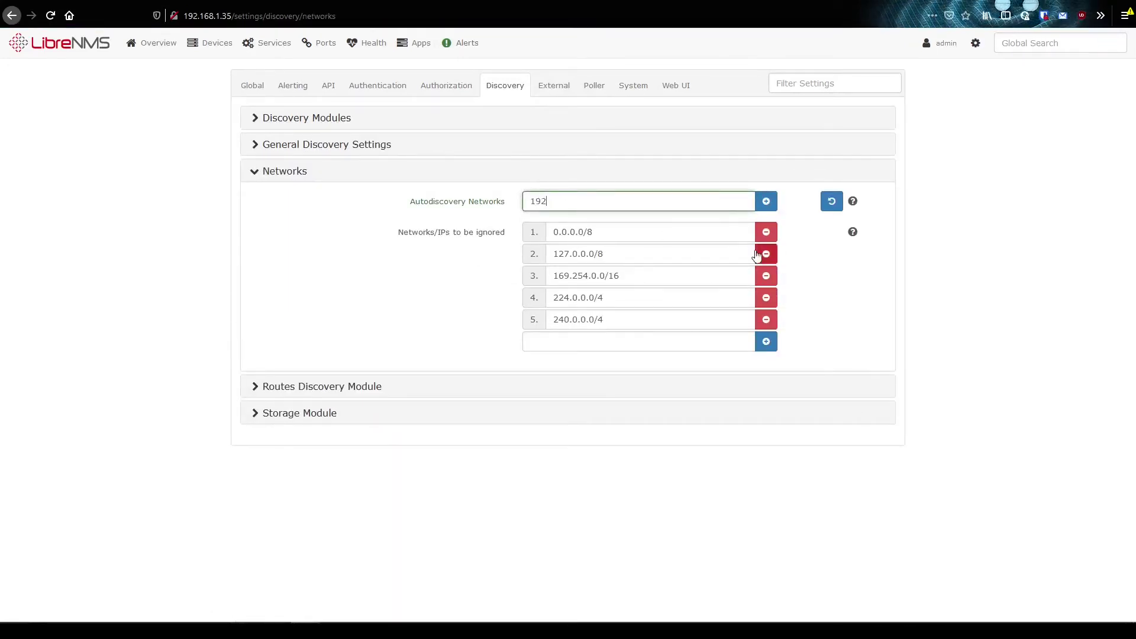
type(".168.1.0/24")
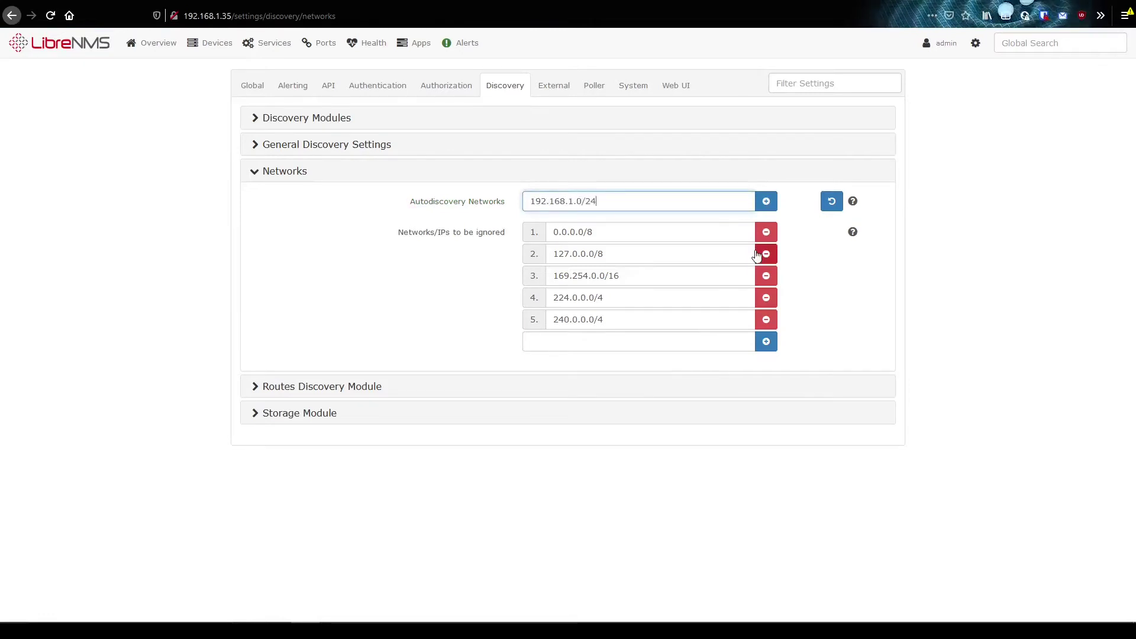
left_click(767, 202)
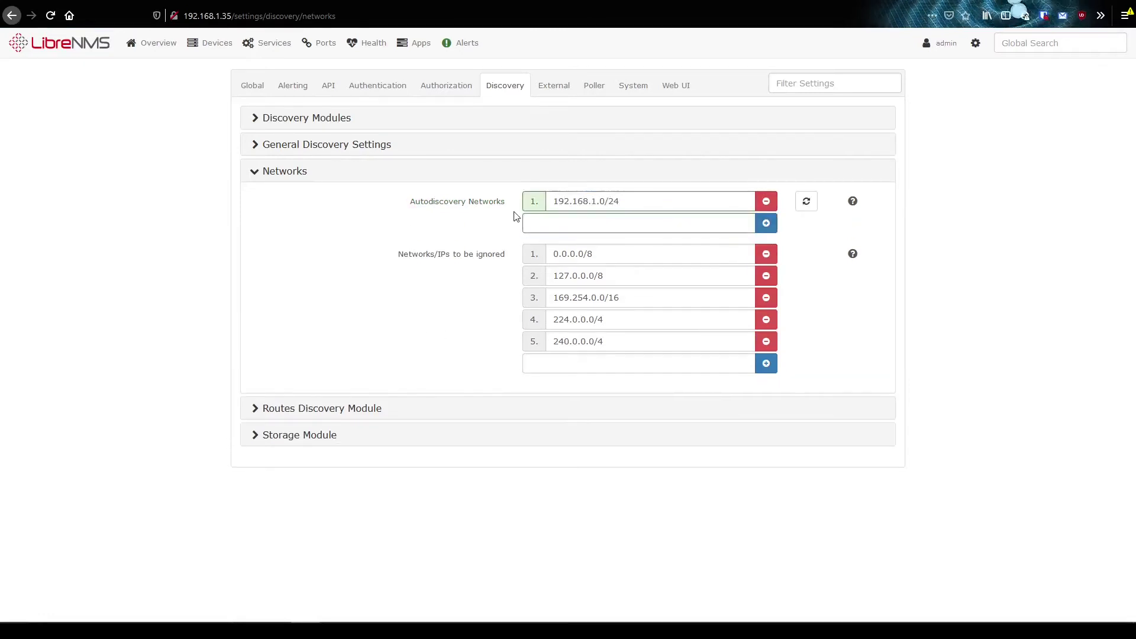
mouse_move(461, 42)
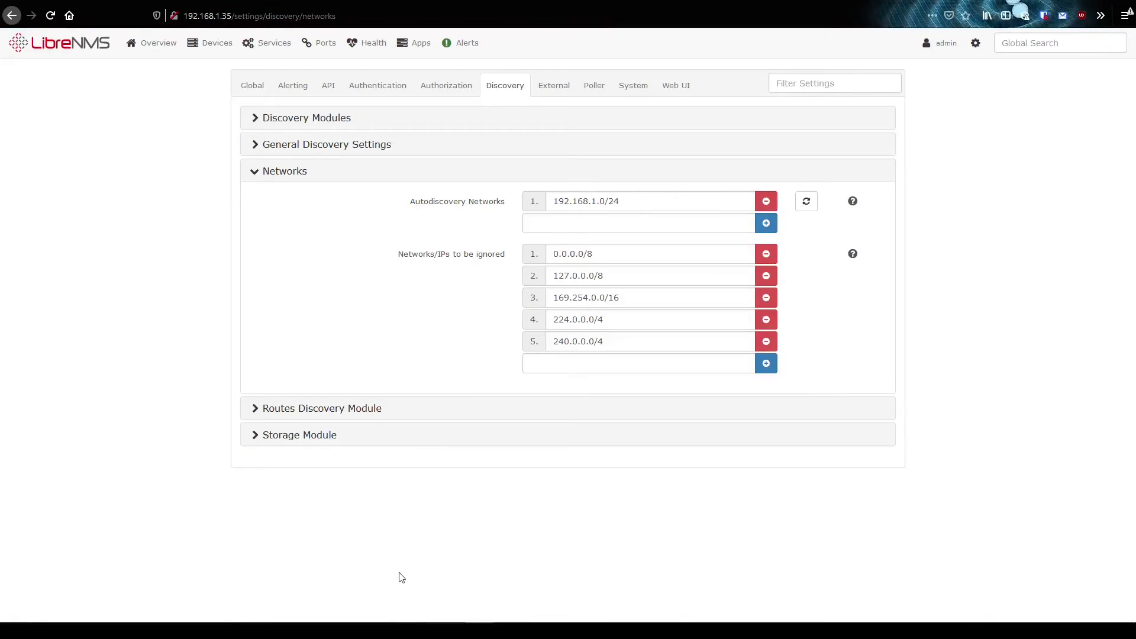
left_click(450, 611)
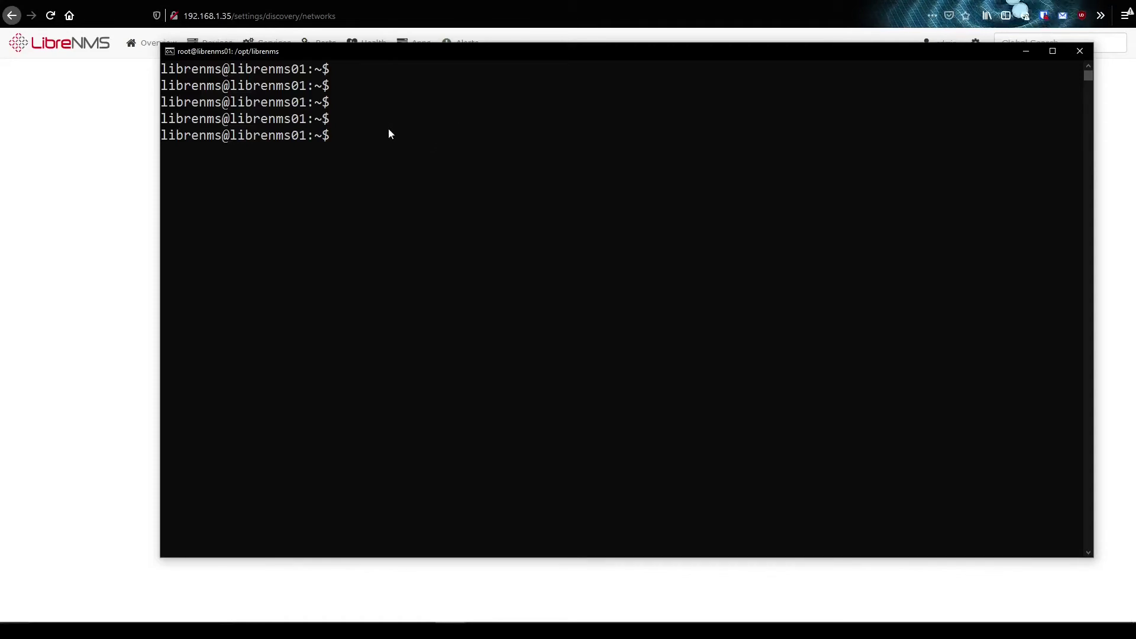
Step: Open config.php in nano and move to the public SNMP community value
type("nano config.php")
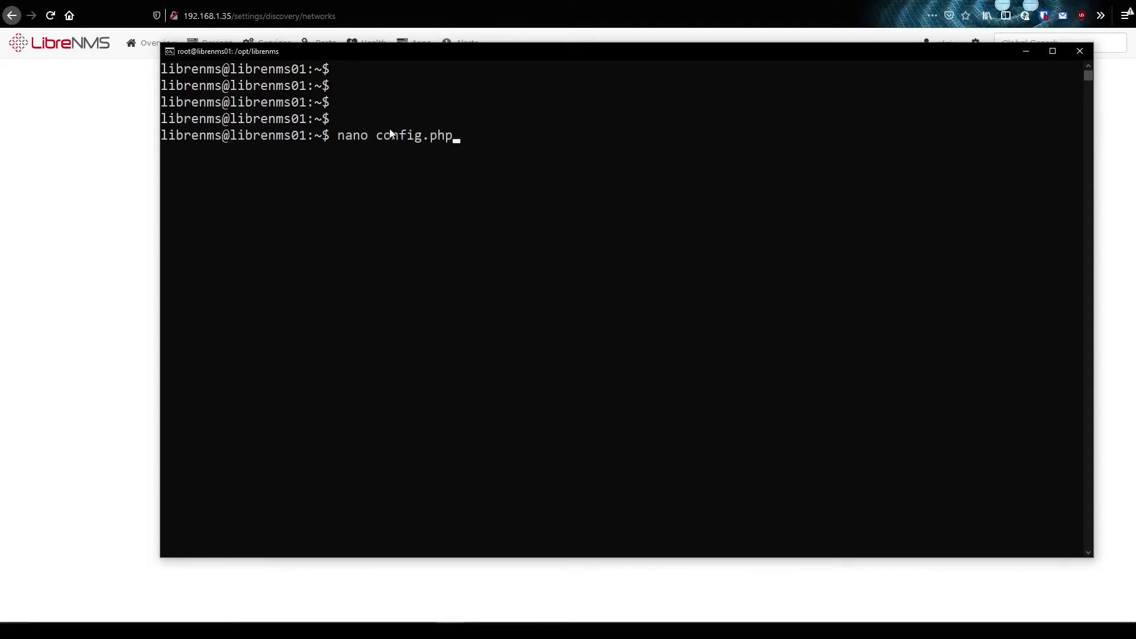
key("Return")
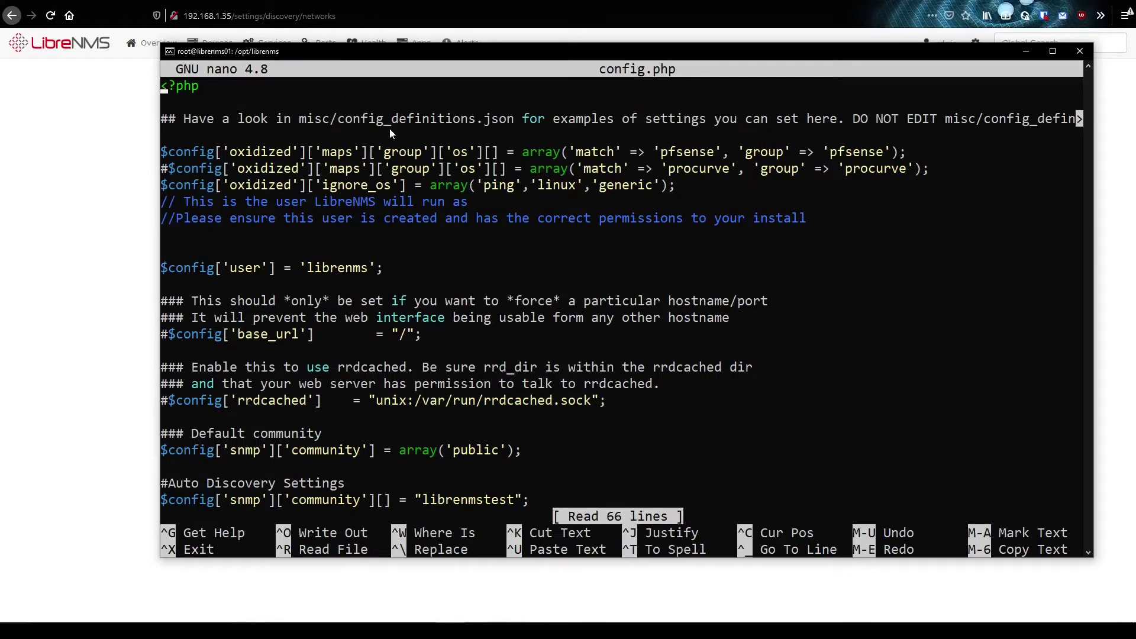
key("Down")
key("Down")
key("Down")
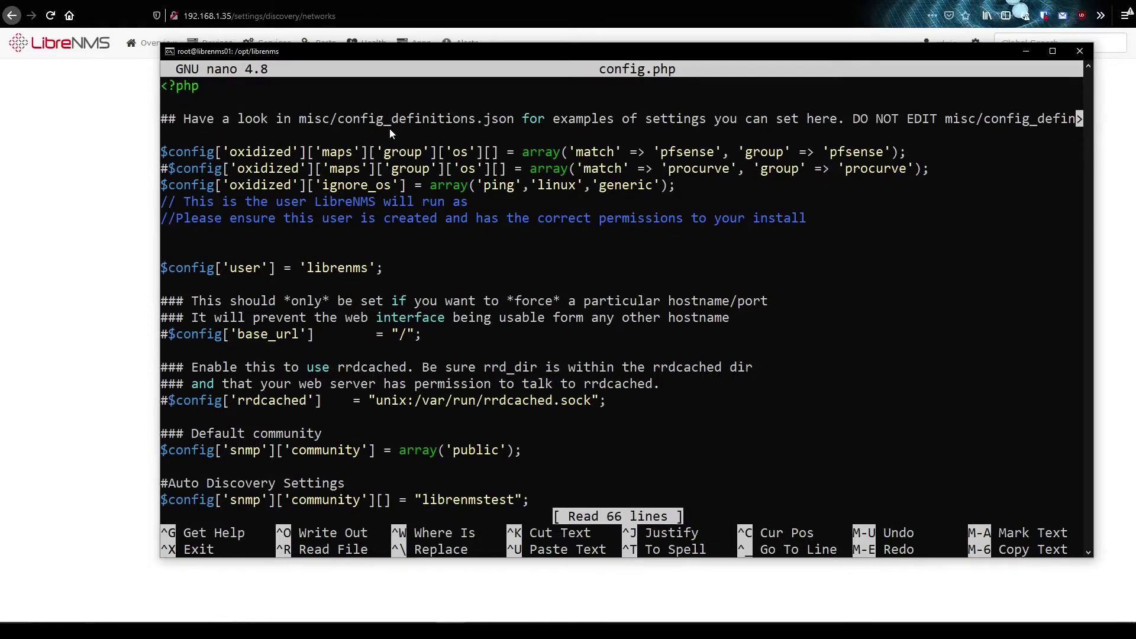
key("Down")
key("Down")
key("Down")
key("Down")
key("Down")
key("Down")
key("Down")
key("Down")
key("Down")
key("Up")
key("Up")
key("Up")
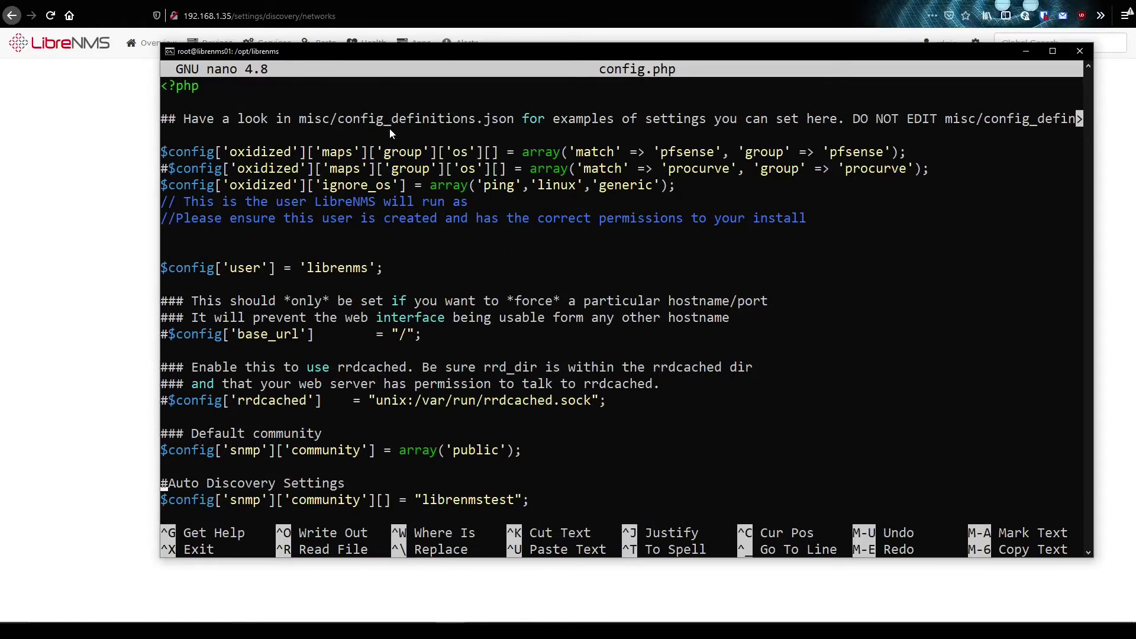
key("Right")
key("Right")
key("Right")
key("Right")
key("Right")
key("Right")
key("Right")
key("Right")
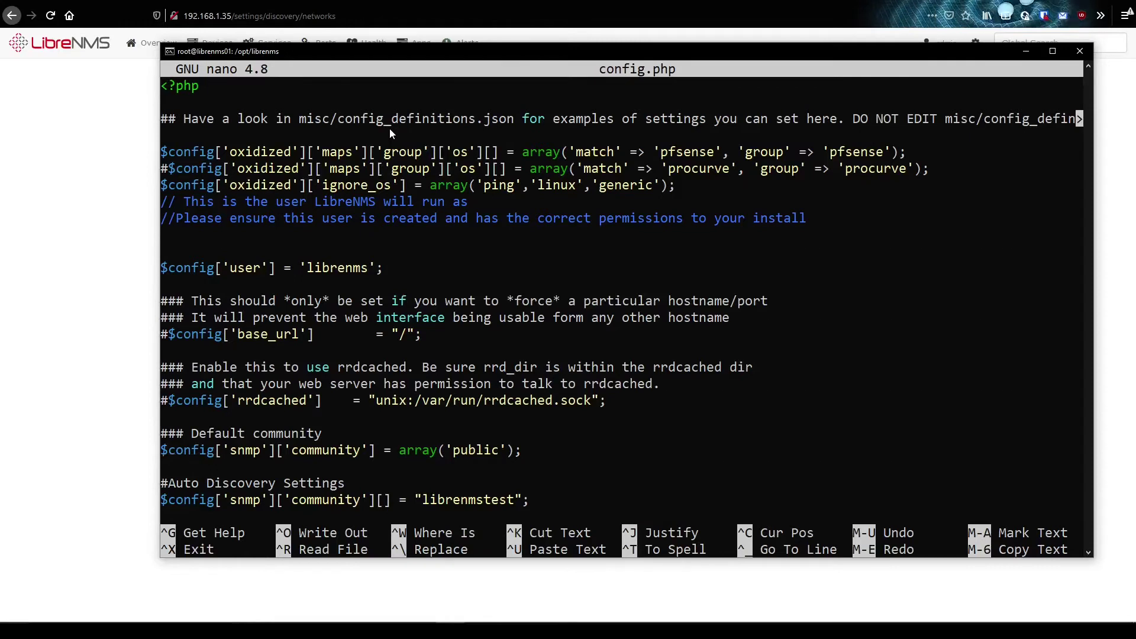
key("Right")
key("Right")
key("Right")
key("Right")
key("Right")
key("Right")
key("Right")
key("Right")
key("Right")
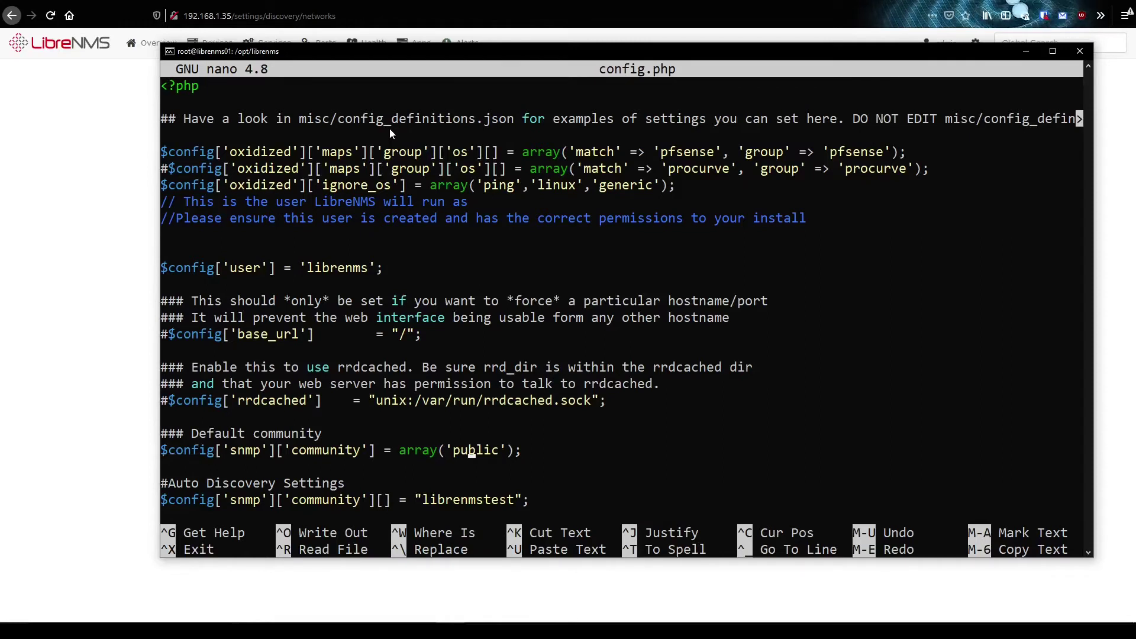
Step: Highlight the discovery_by_ip line and copy the Auto Discovery Settings block
key("Down")
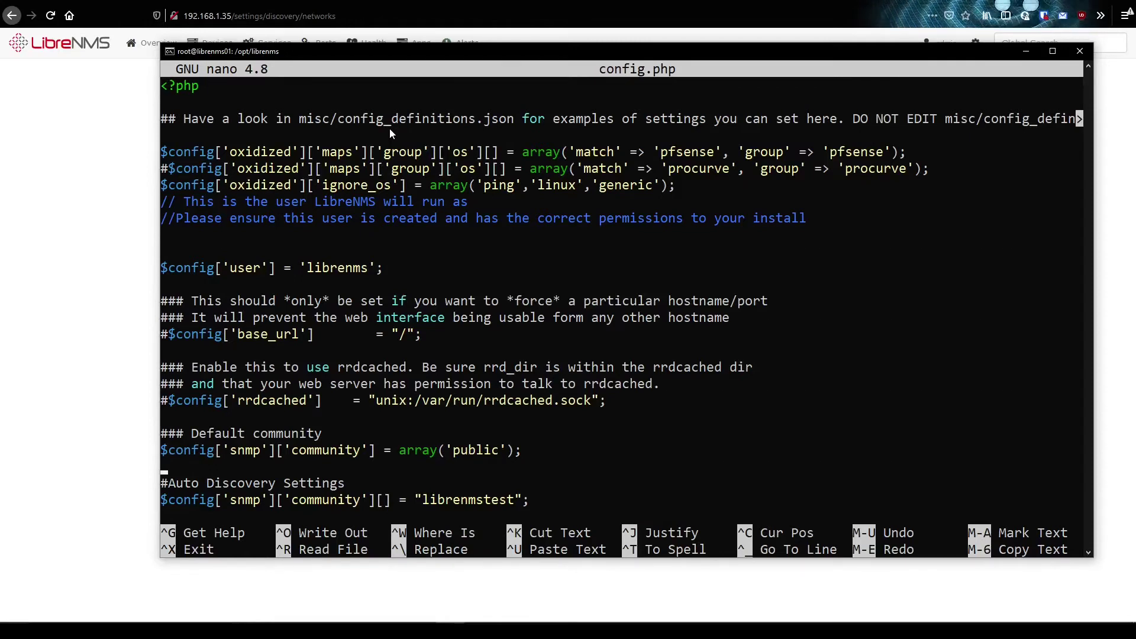
key("Down")
key("Down")
key("Down")
key("Down")
key("Down")
key("Down")
key("Down")
key("Up")
key("Up")
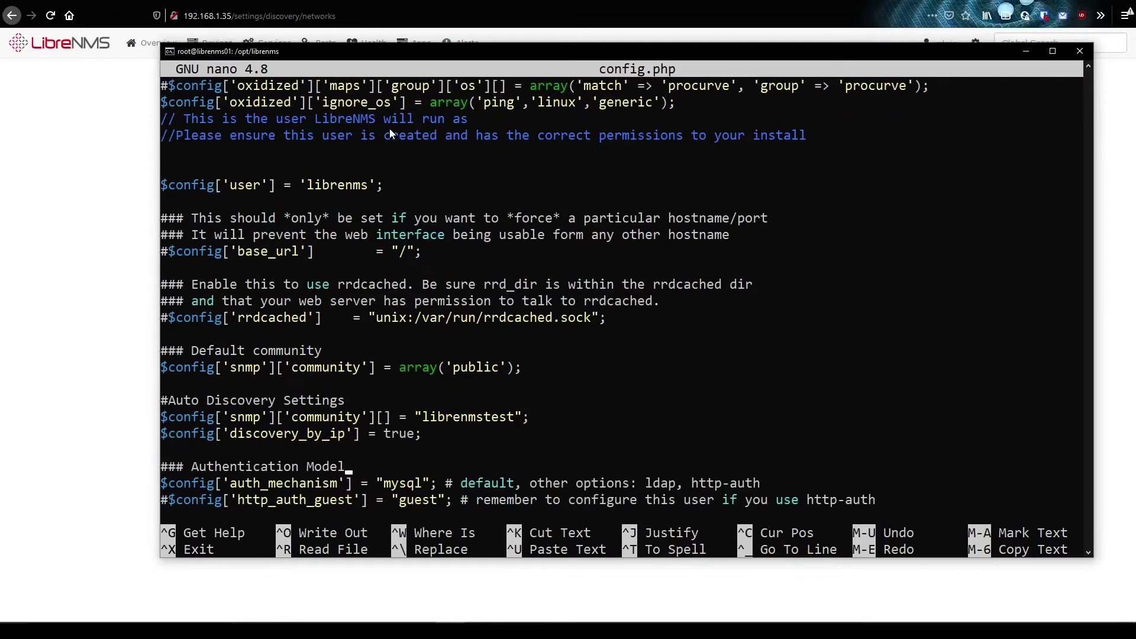
key("Up")
key("Up")
key("Up")
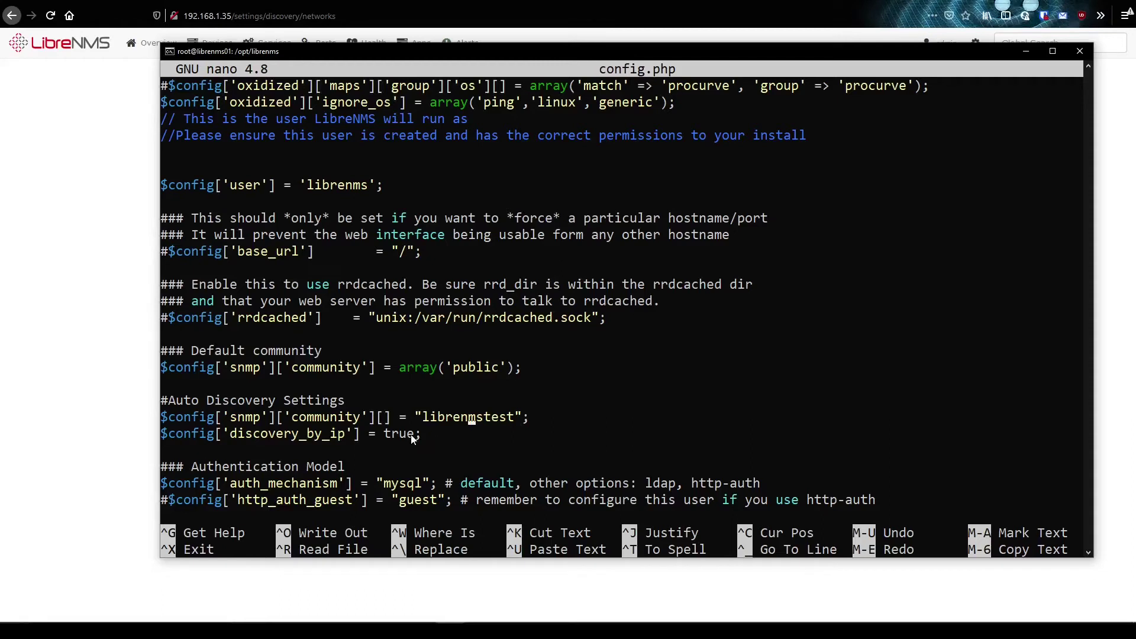
left_click_drag(414, 435, 177, 436)
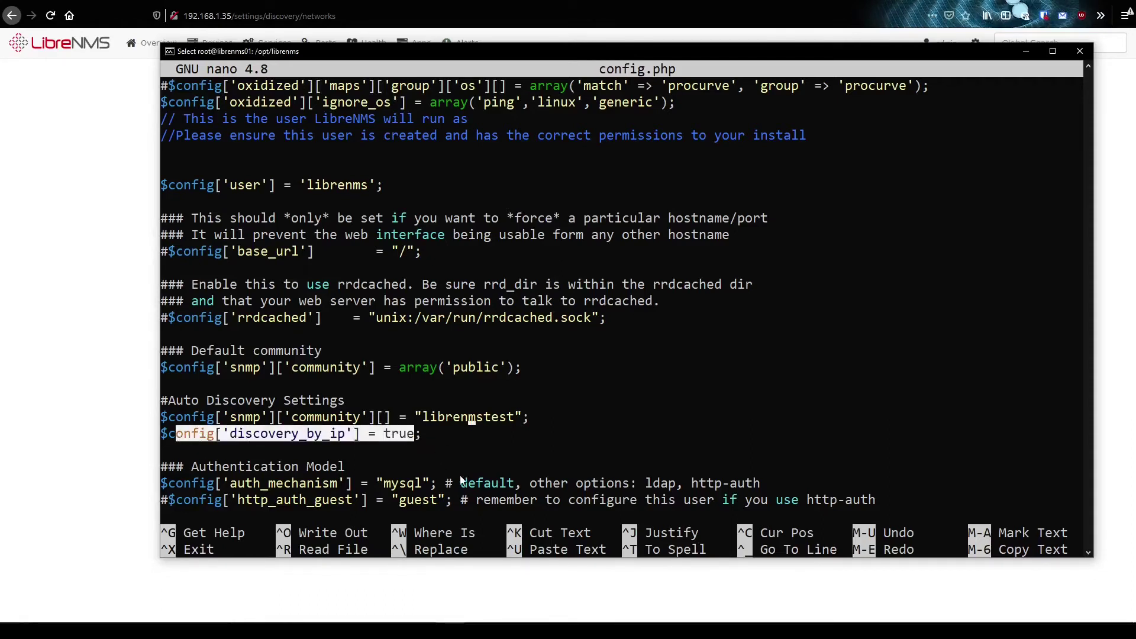
left_click_drag(429, 434, 178, 436)
left_click_drag(462, 436, 168, 401)
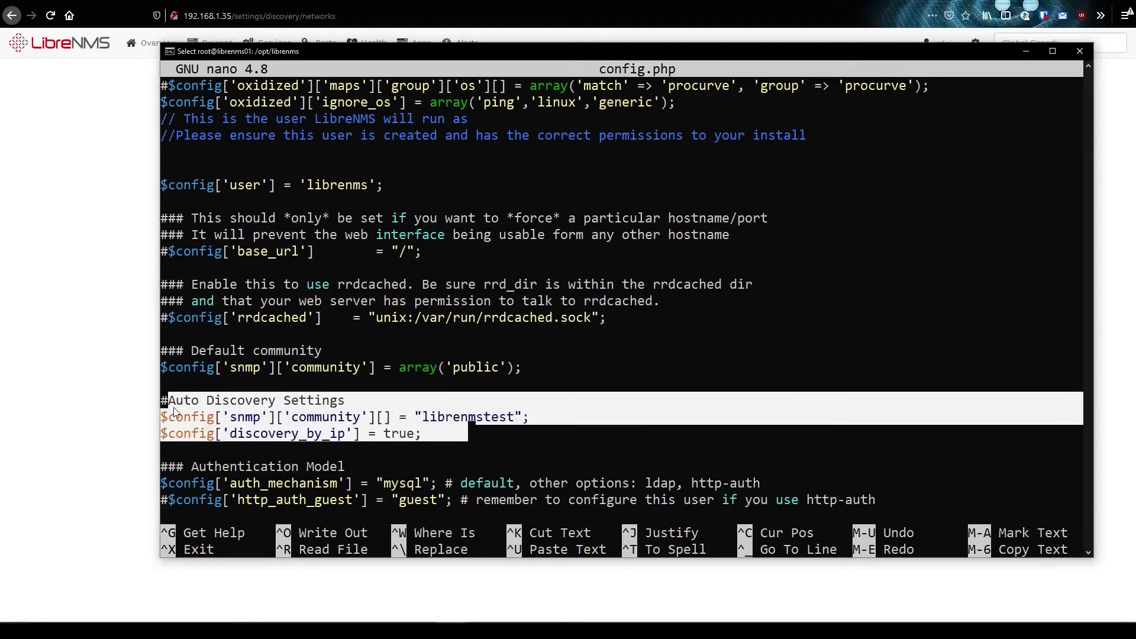
right_click(480, 414)
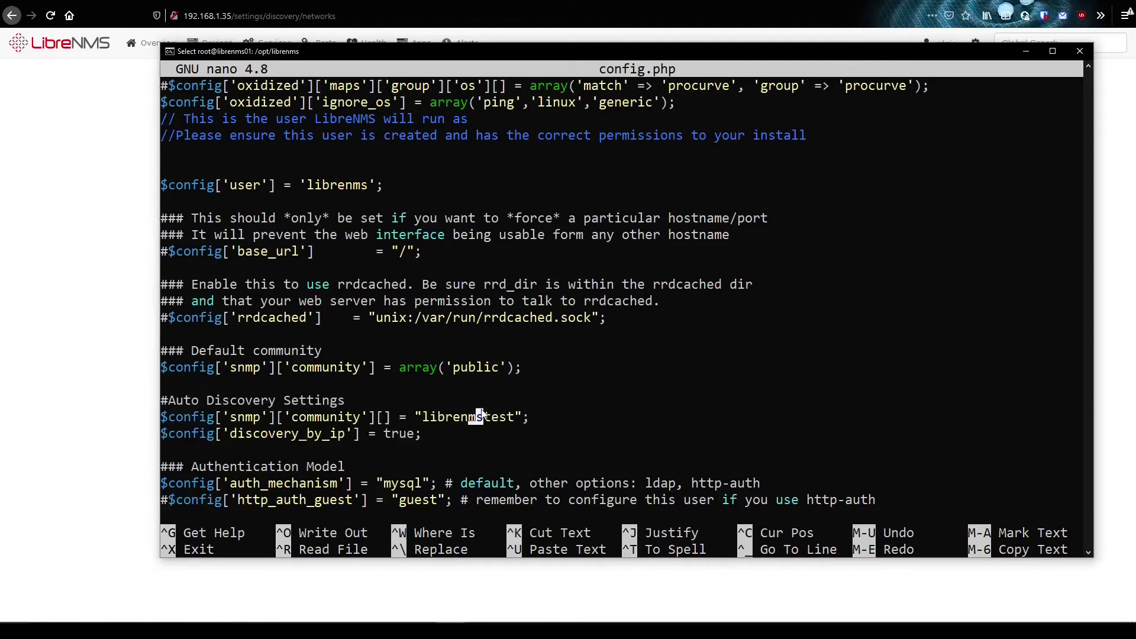
Step: Write out config.php with Ctrl+O
key("ctrl+o")
key("Return")
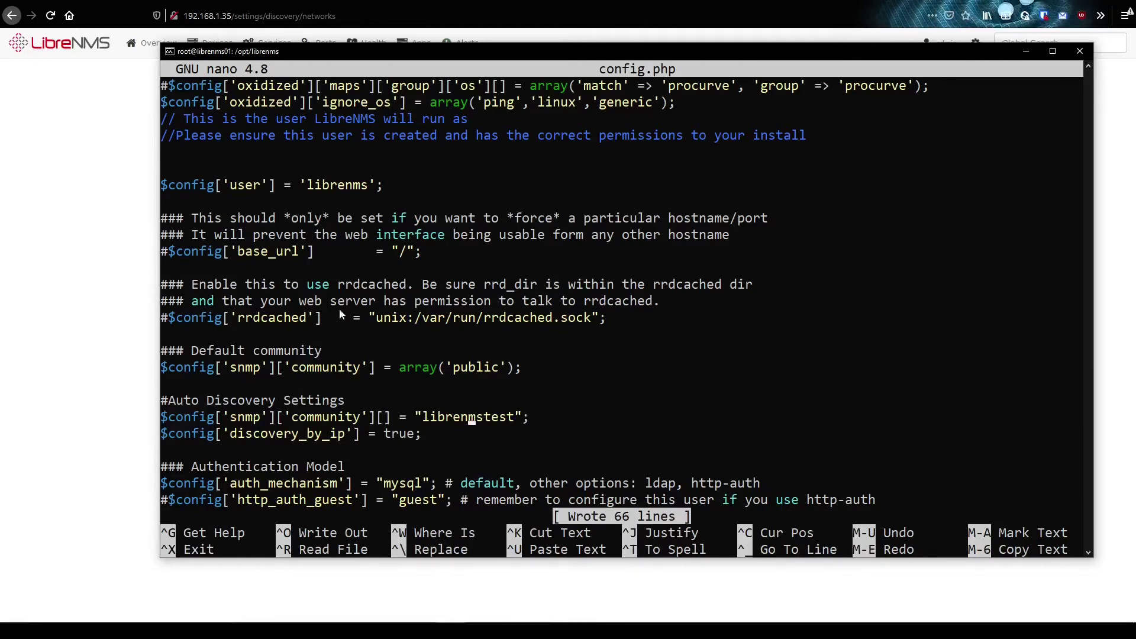
mouse_move(149, 43)
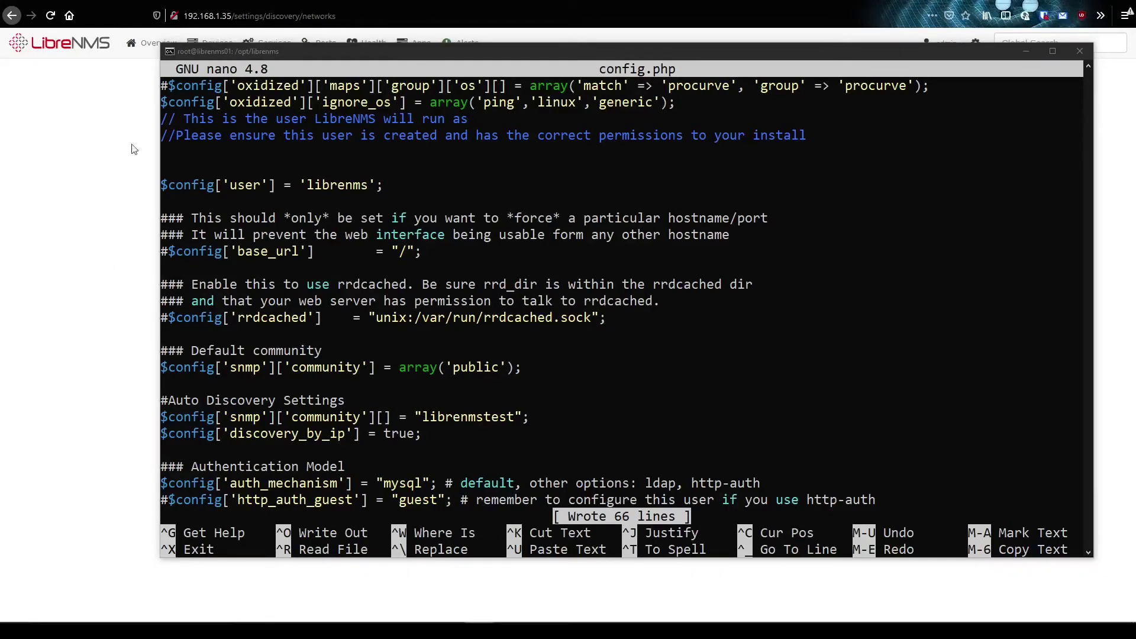
Step: Open device 192.168.1.1 from All Devices and run the Discovery debug capture
left_click(136, 237)
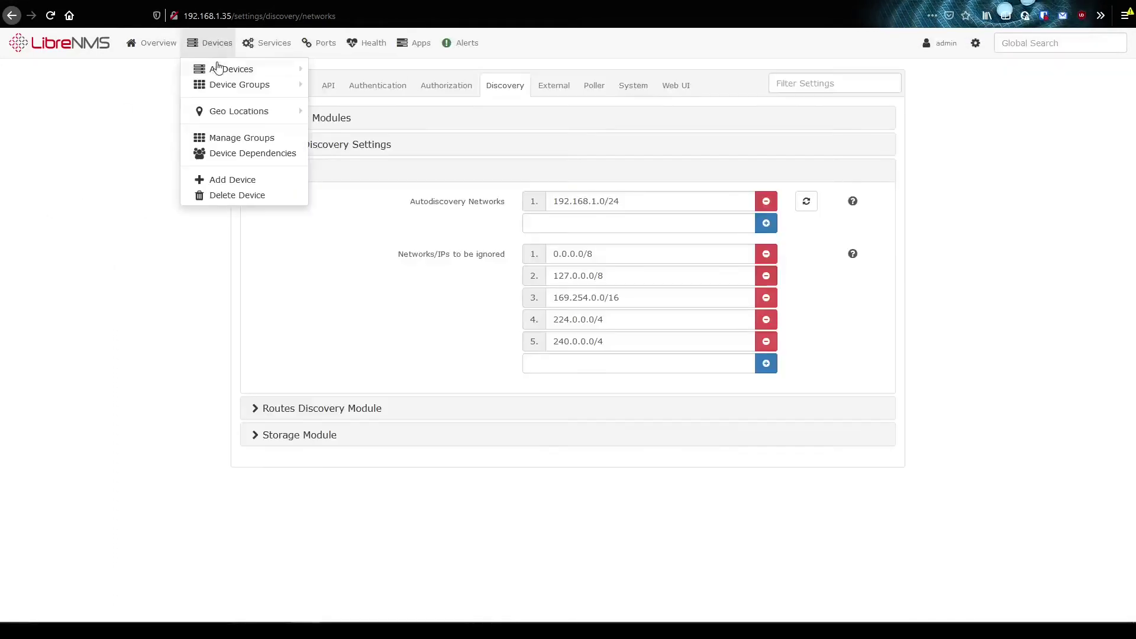
left_click(217, 69)
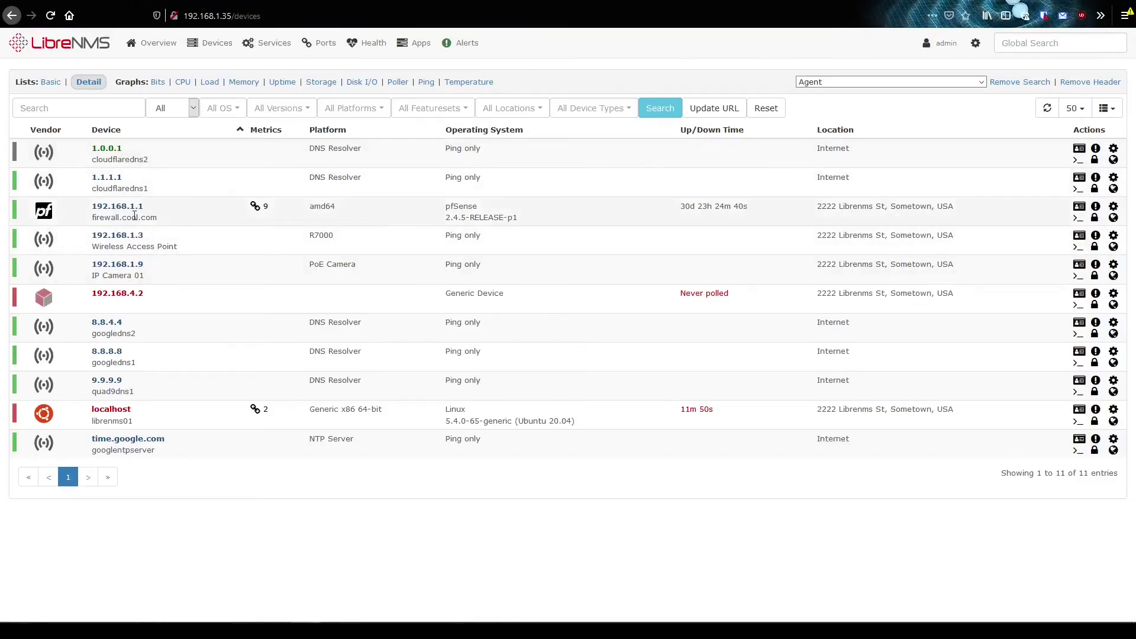
mouse_move(136, 210)
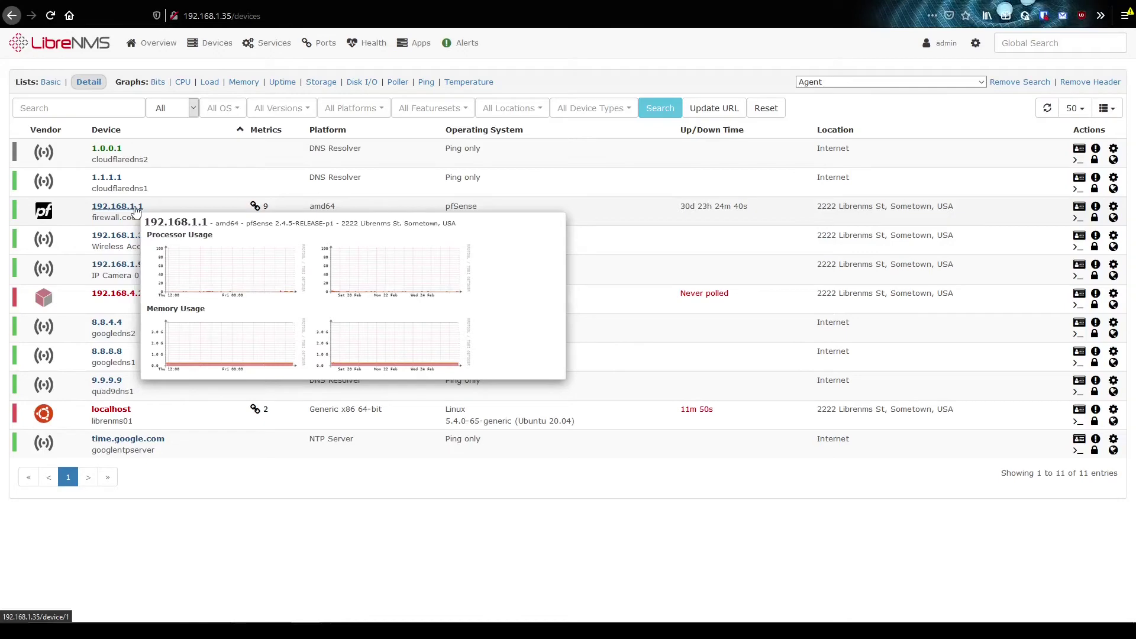
left_click(136, 208)
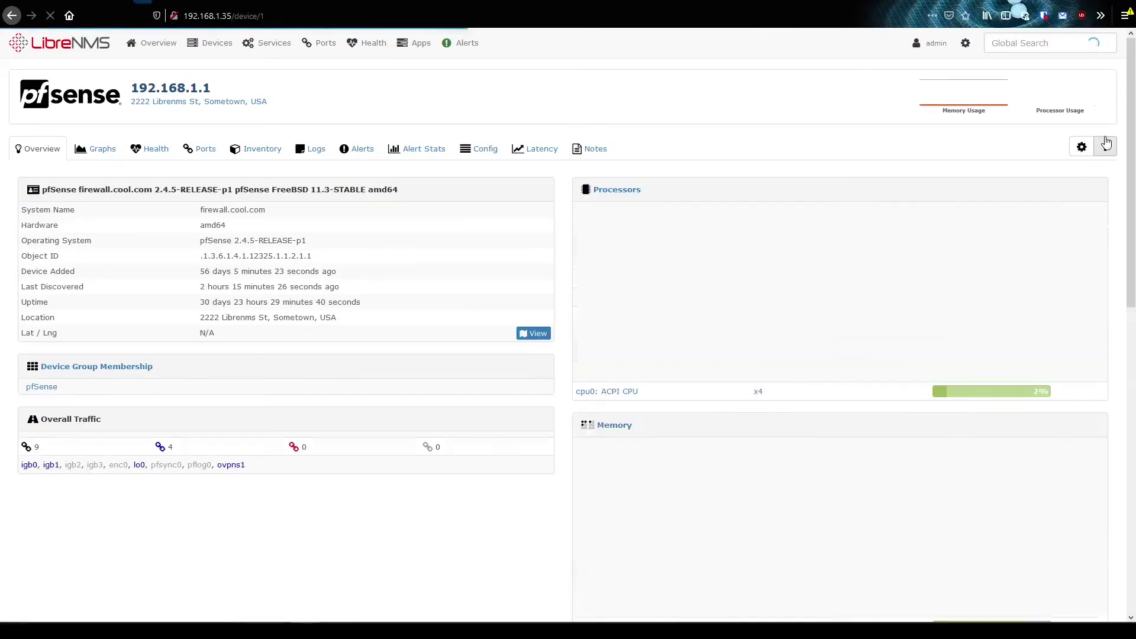
mouse_move(1082, 216)
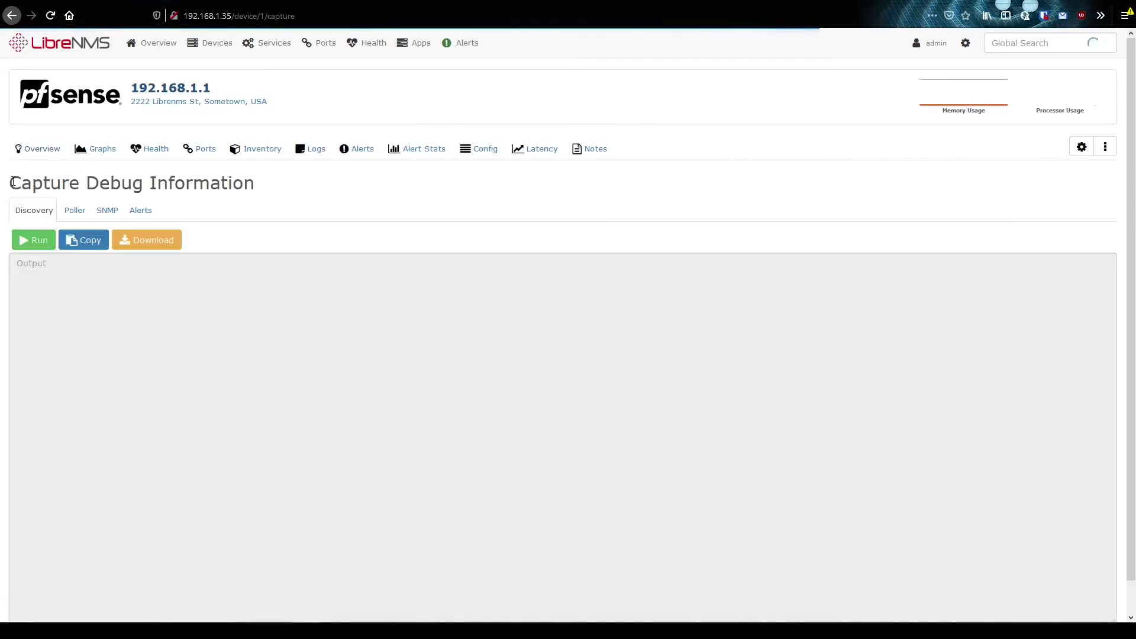
left_click(39, 238)
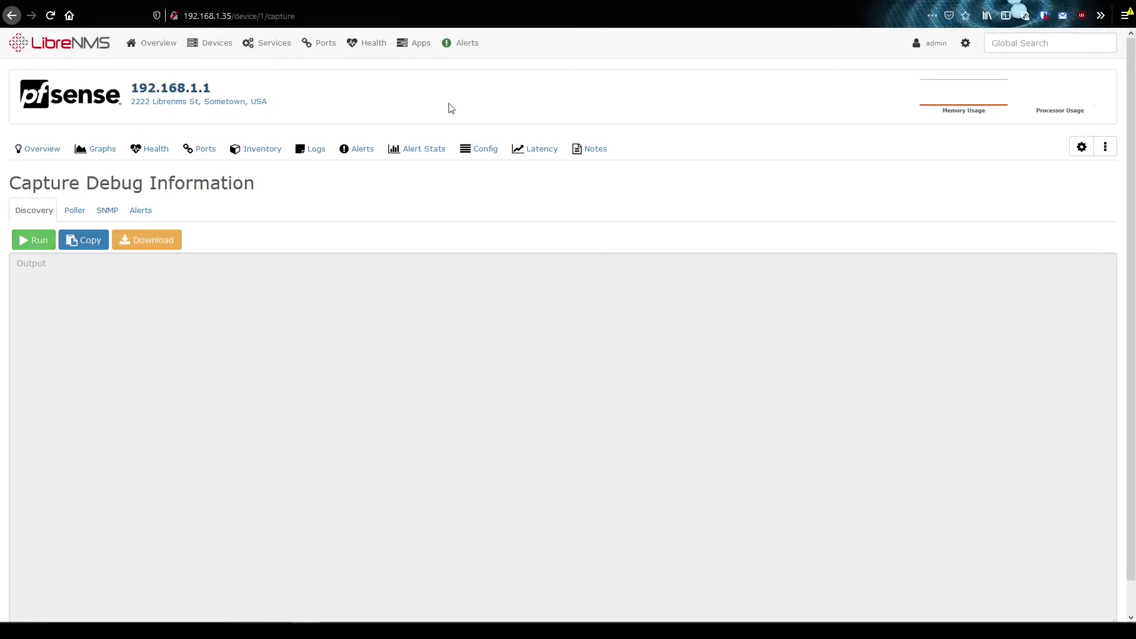
left_click(42, 247)
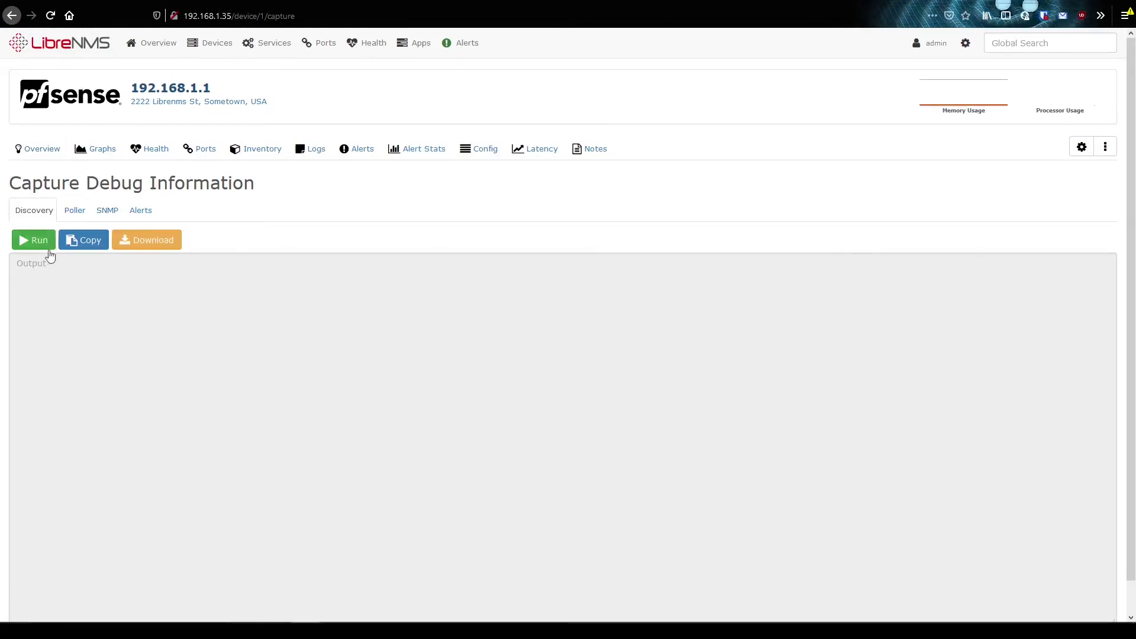
left_click(21, 240)
Step: Point out the 192.168.1.101 lookup, ping response and SNMP timeout lines in the output
scroll(331, 305, "down", 1)
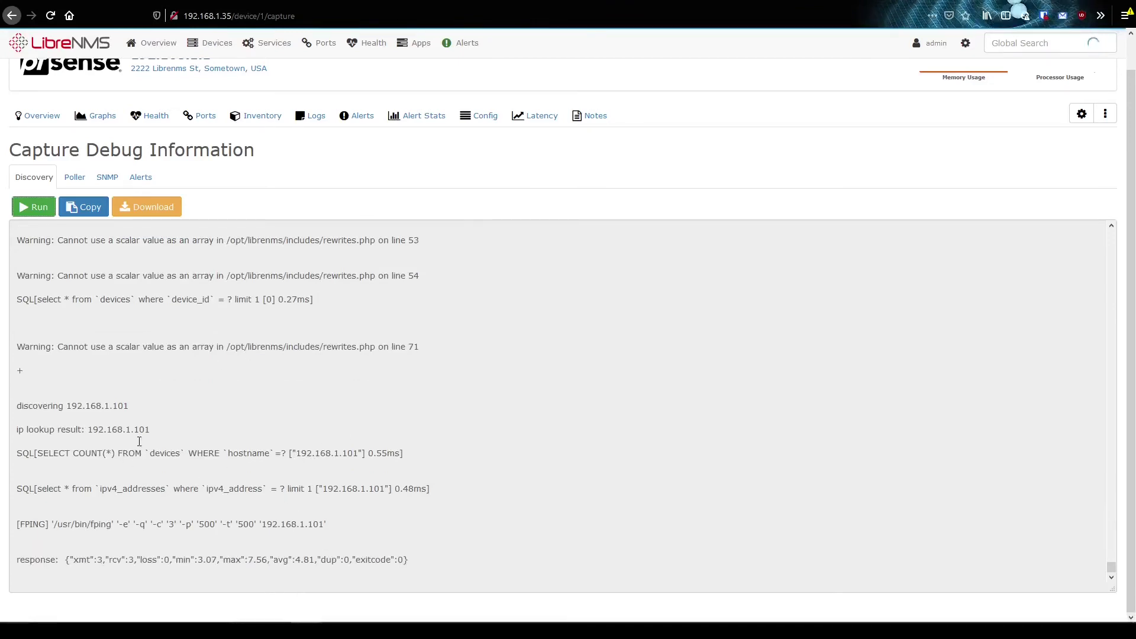
left_click_drag(162, 430, 41, 406)
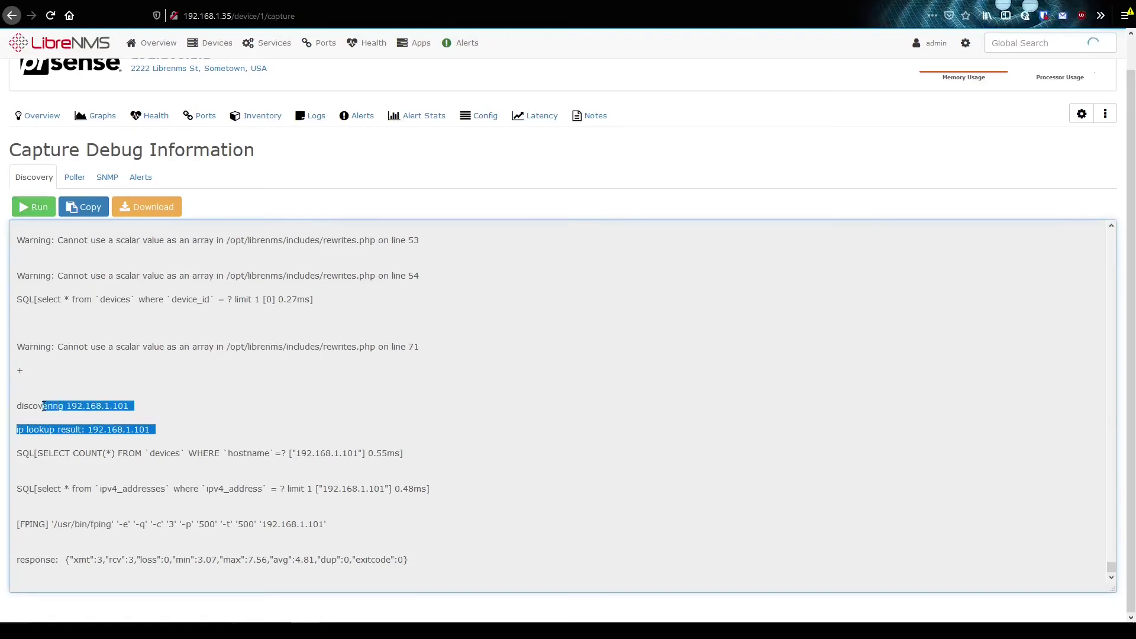
left_click_drag(125, 362, 82, 361)
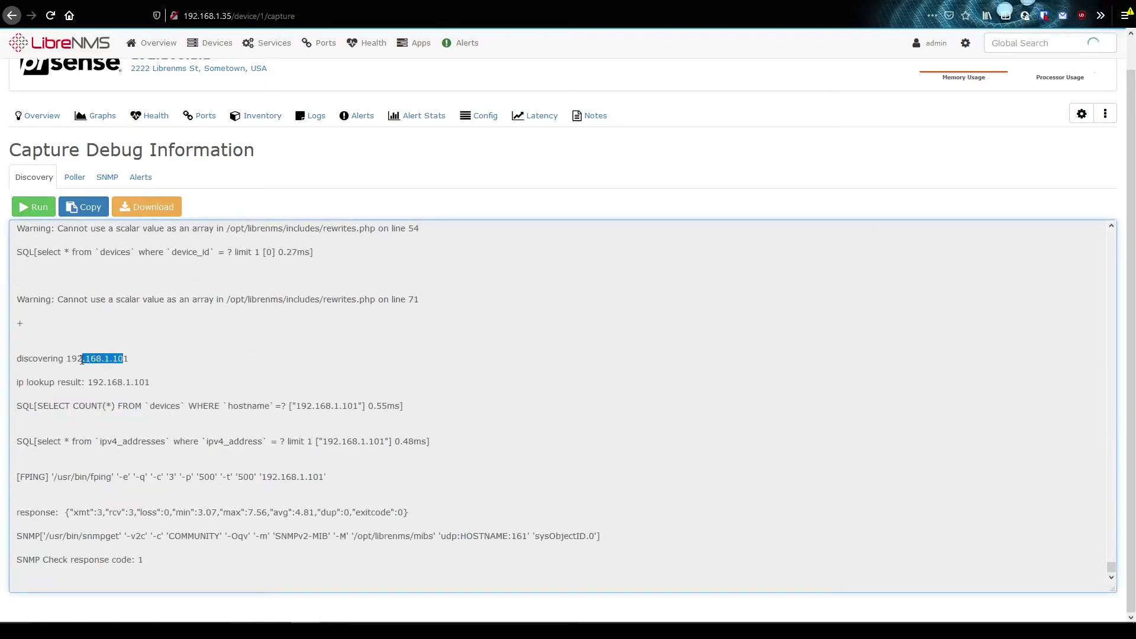
left_click_drag(17, 513, 17, 473)
left_click(305, 539)
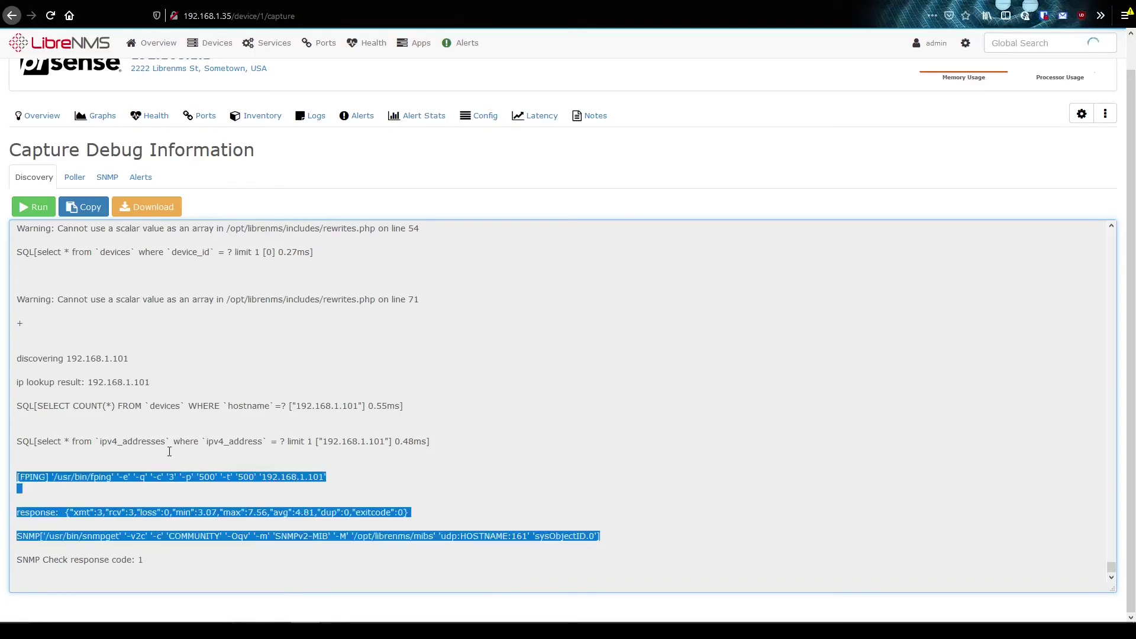
left_click_drag(238, 560, 16, 524)
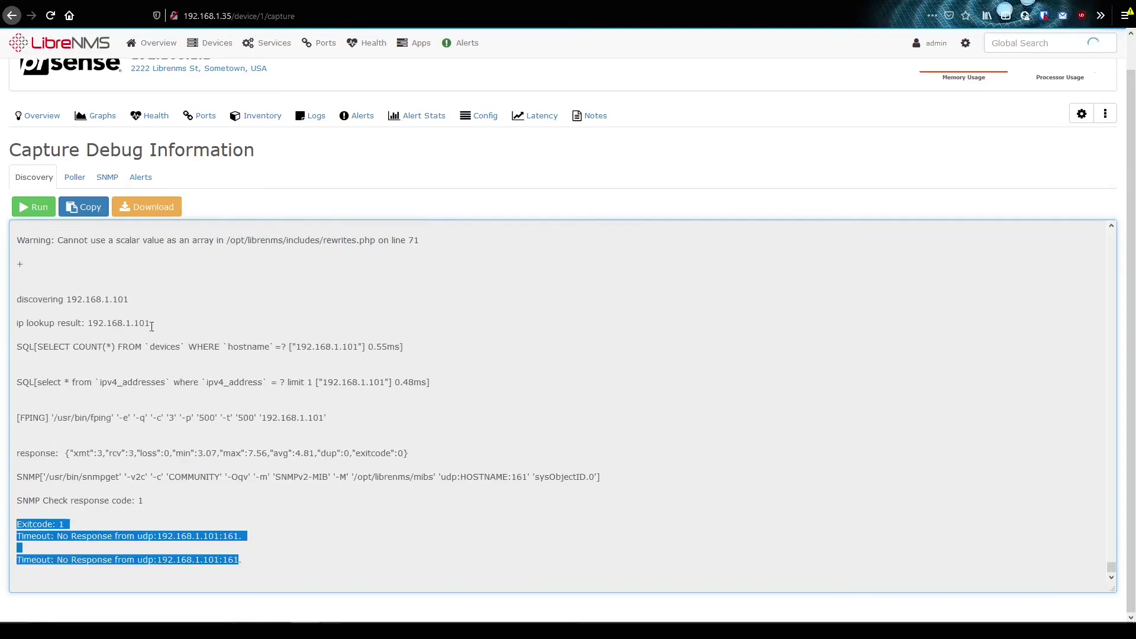
left_click_drag(49, 315, 283, 465)
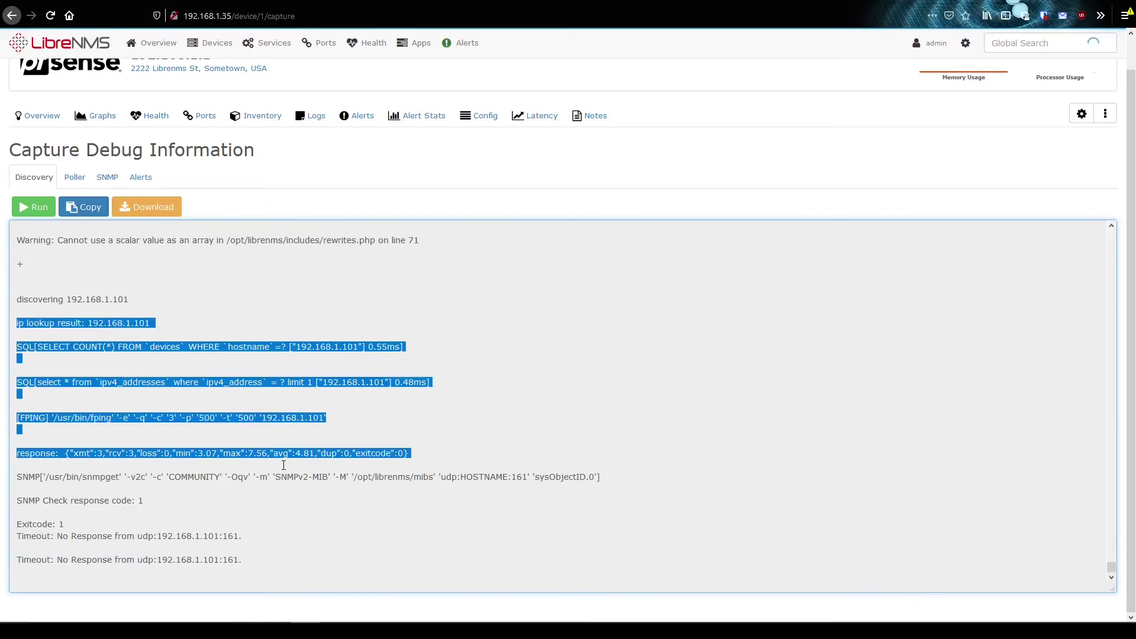
left_click_drag(402, 452, 111, 301)
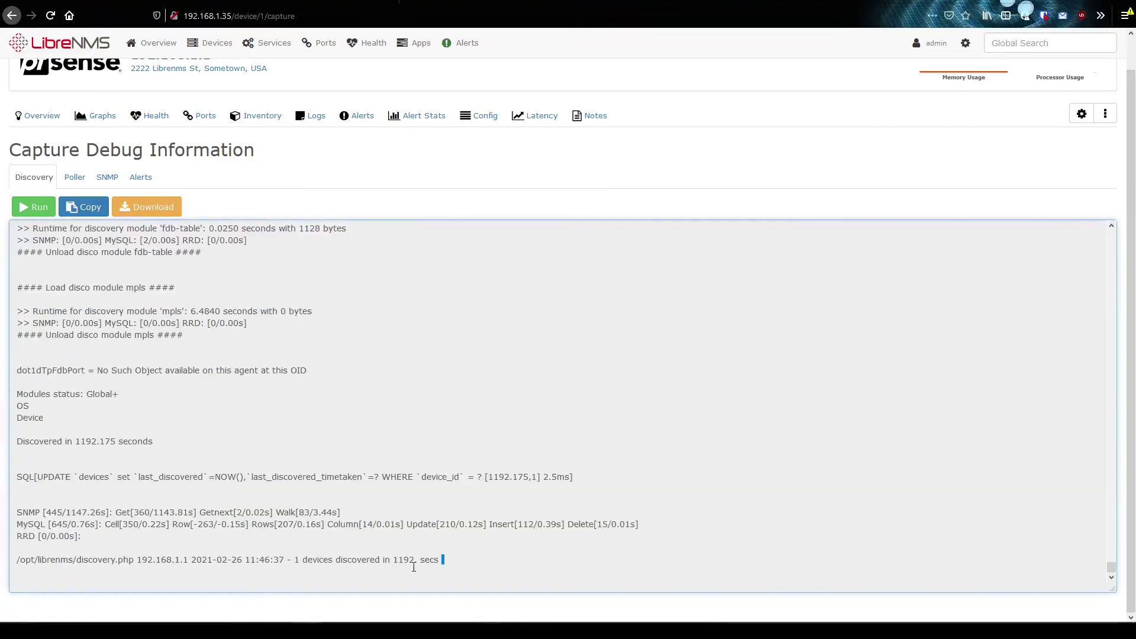
Step: Note the discovery time on the last line, scroll the output, and reload with F5
left_click_drag(441, 559, 330, 560)
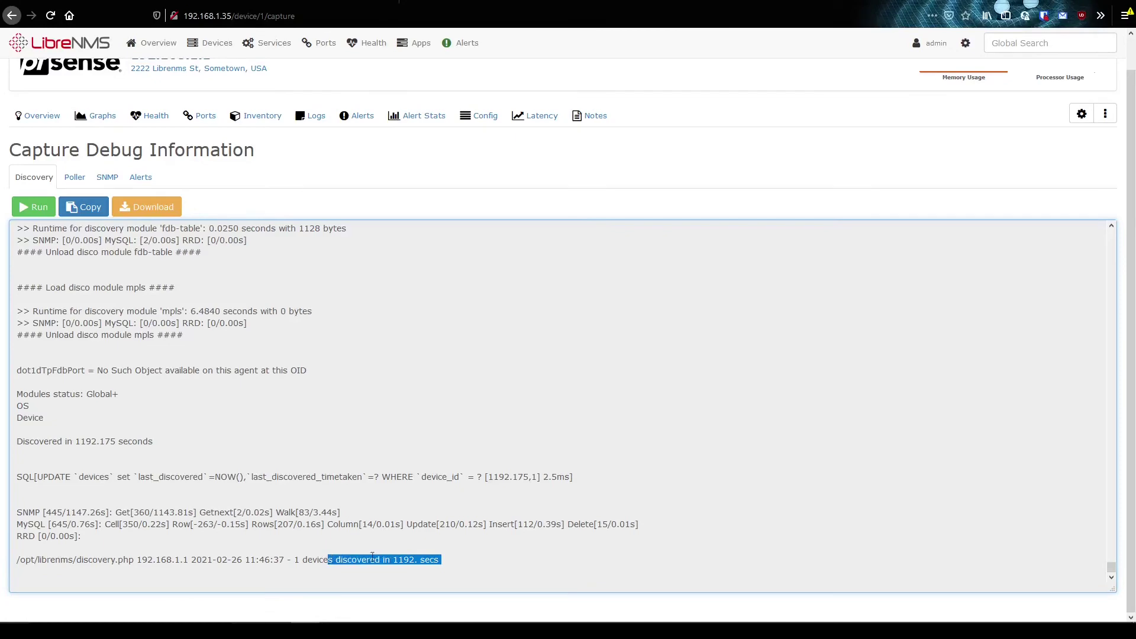
left_click(424, 558)
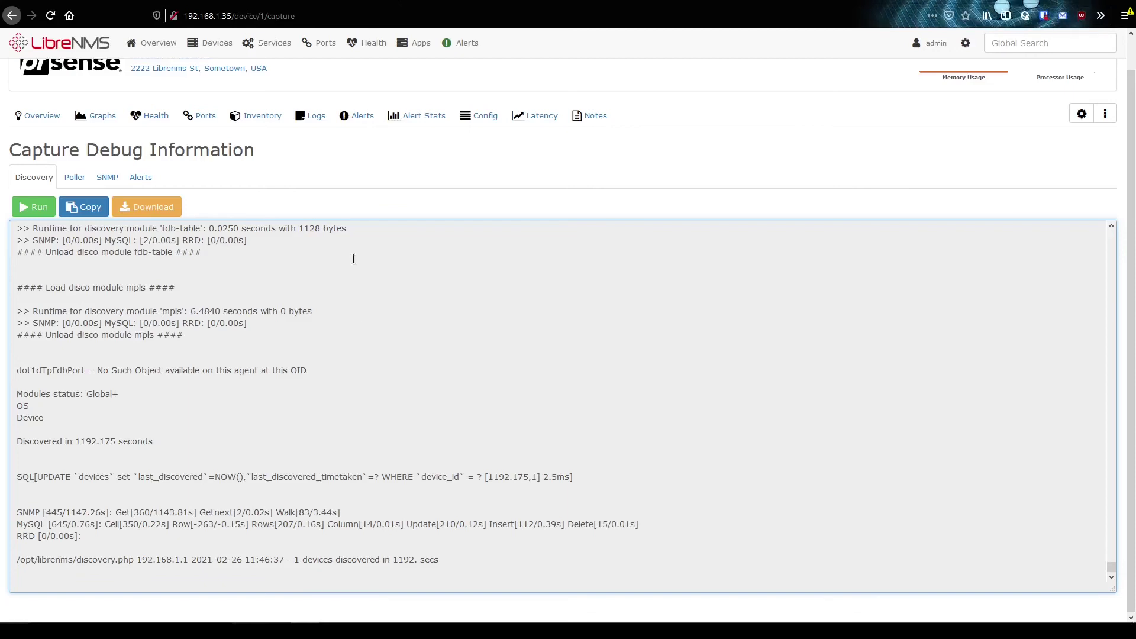
scroll(287, 380, "up", 2)
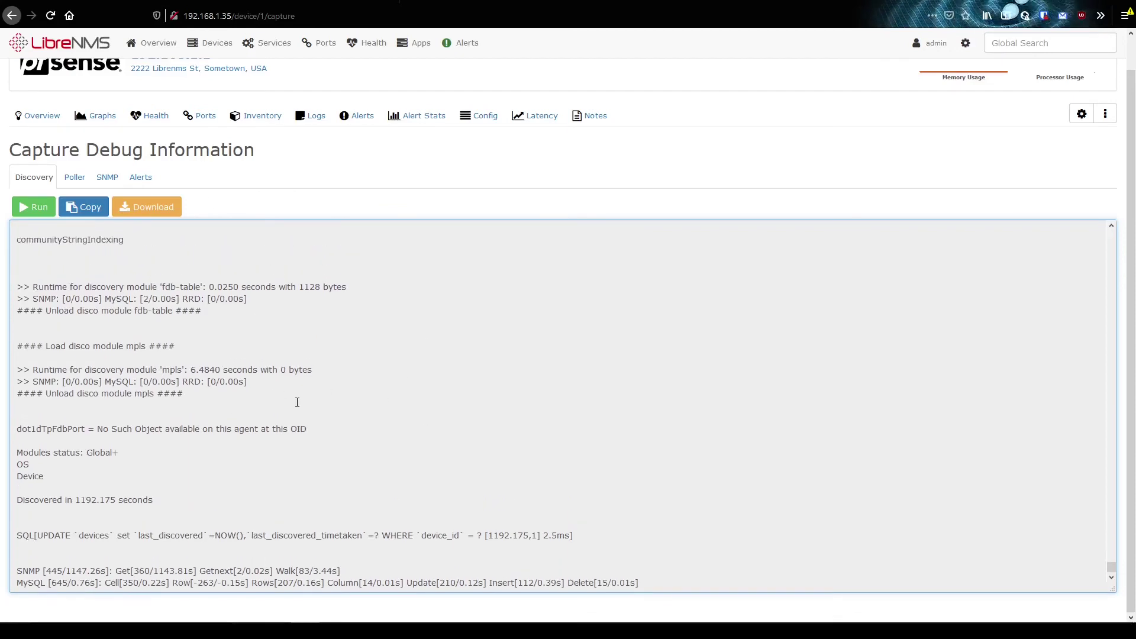
scroll(308, 425, "down", 2)
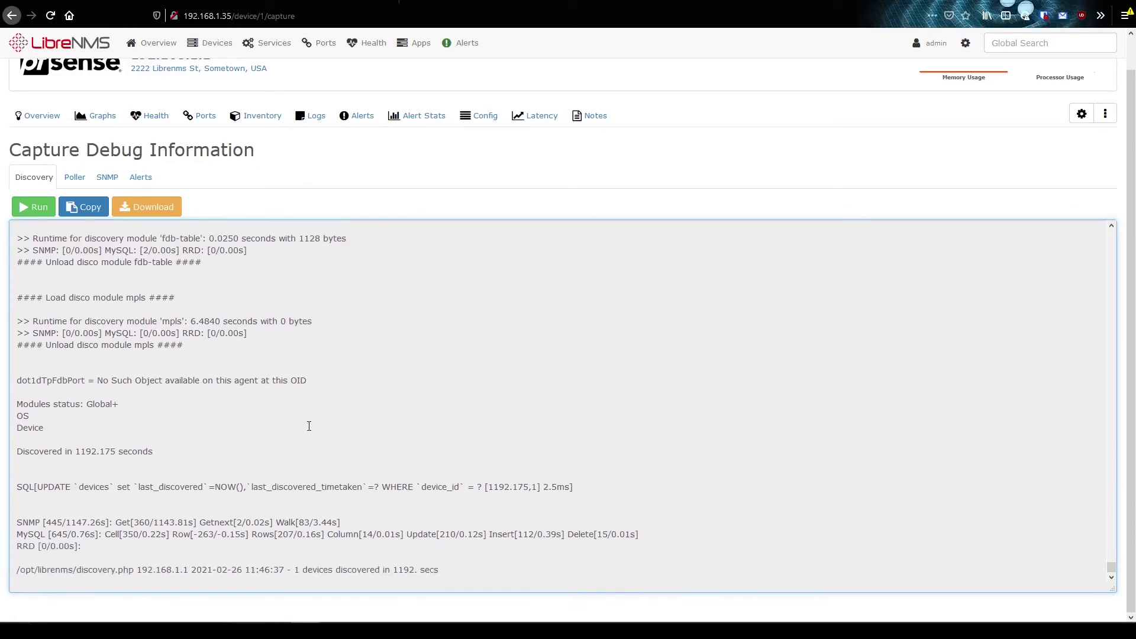
scroll(306, 457, "up", 8)
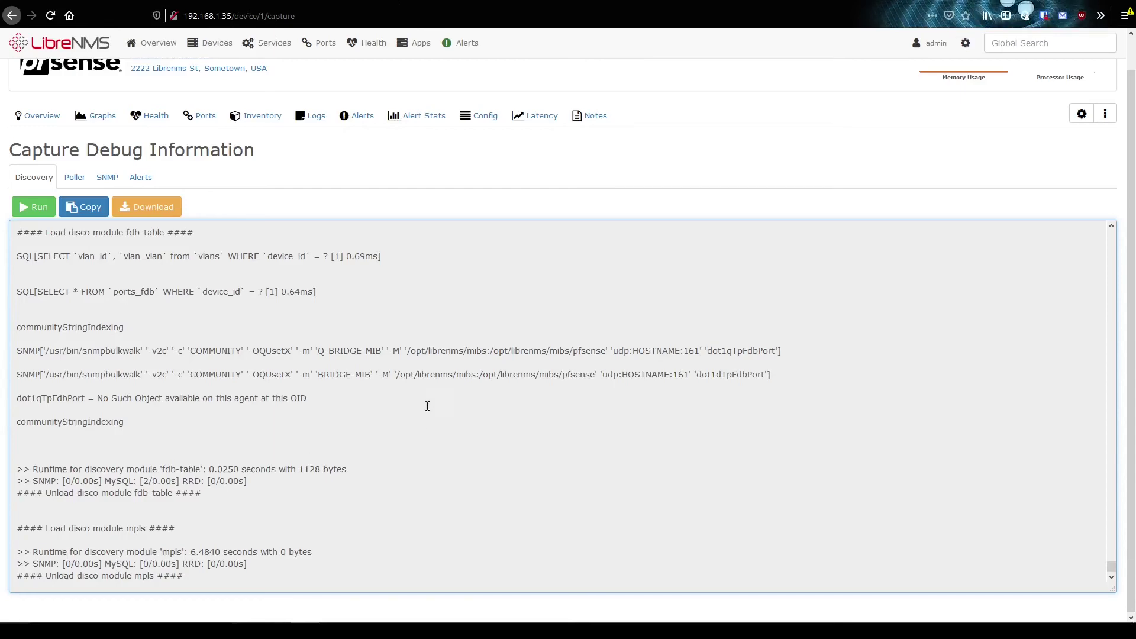
scroll(306, 432, "down", 5)
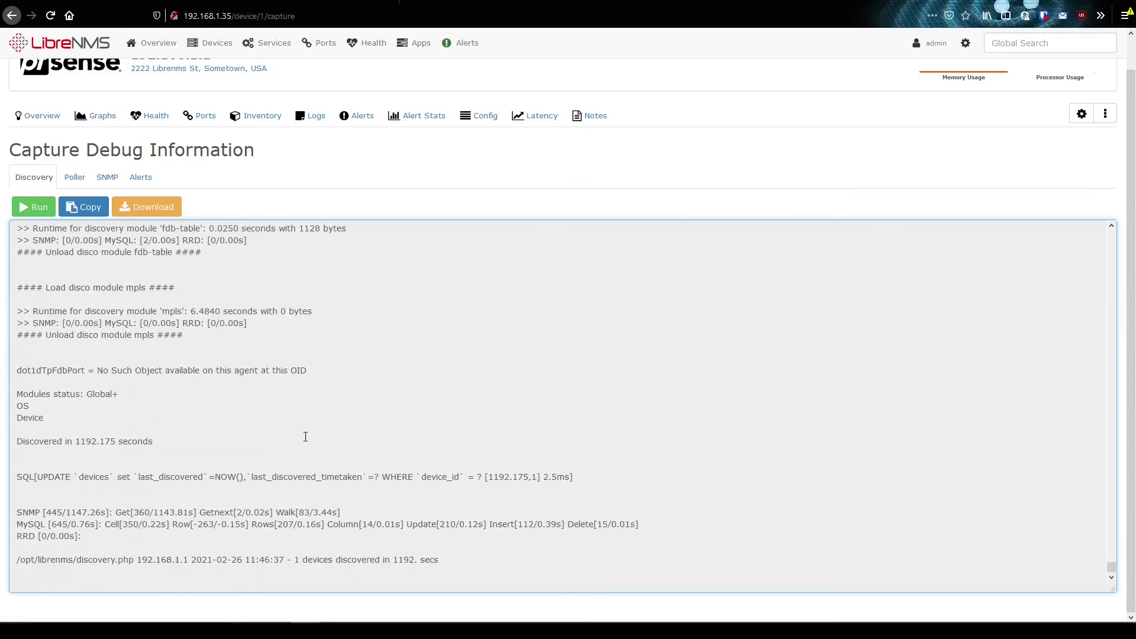
key("F5")
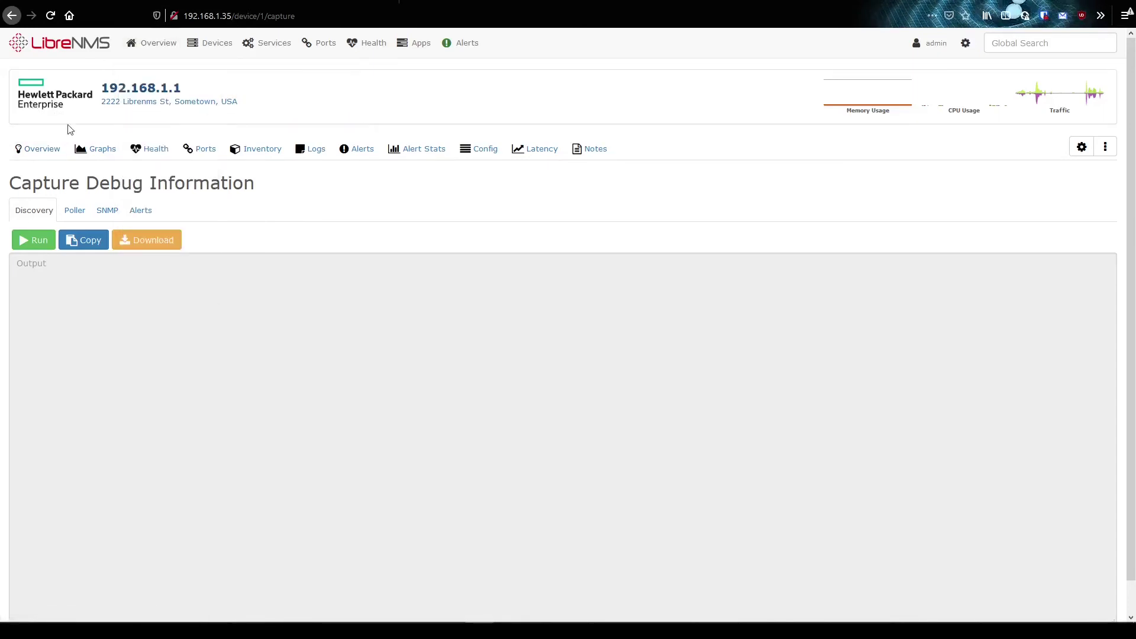
Step: Open 192.168.1.1's Overview page and scroll through its graphs
left_click(27, 149)
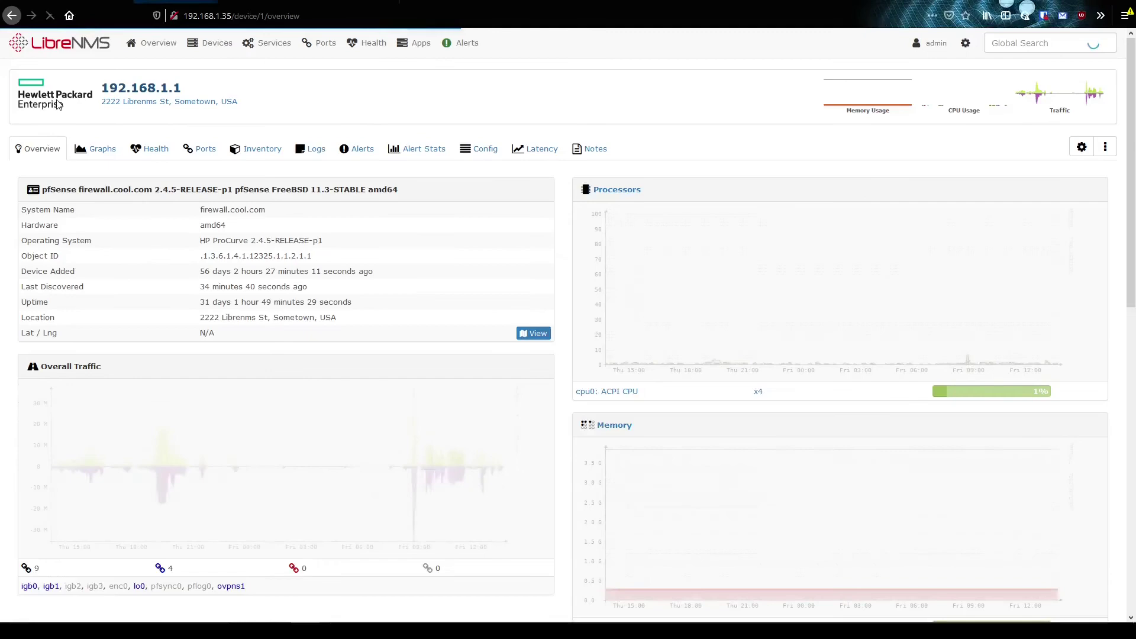
scroll(462, 524, "down", 4)
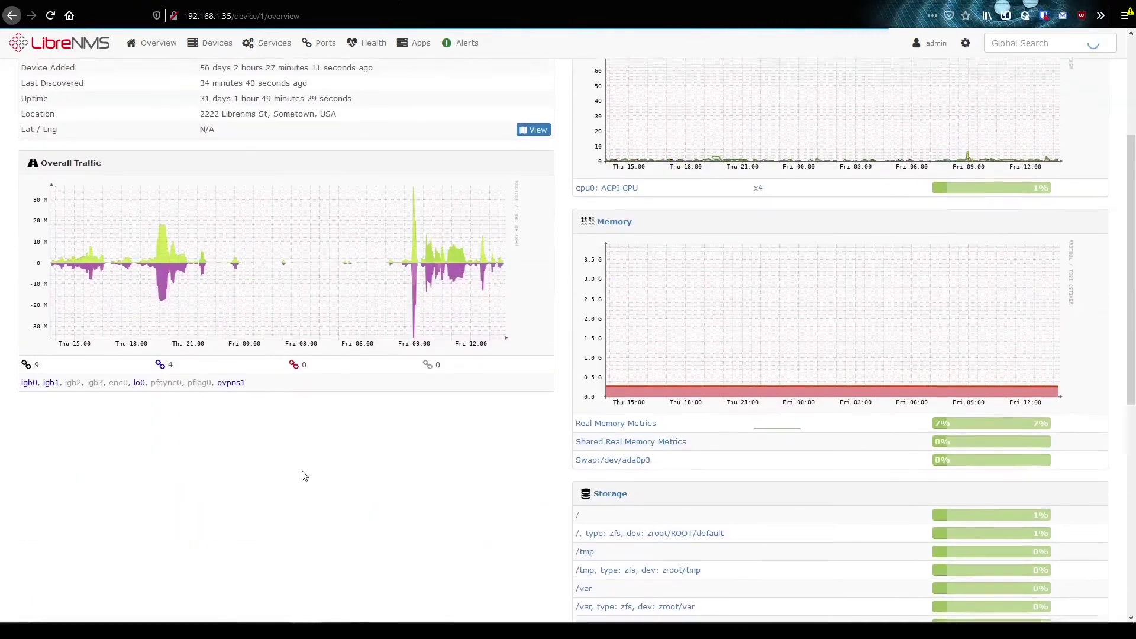
scroll(304, 474, "up", 4)
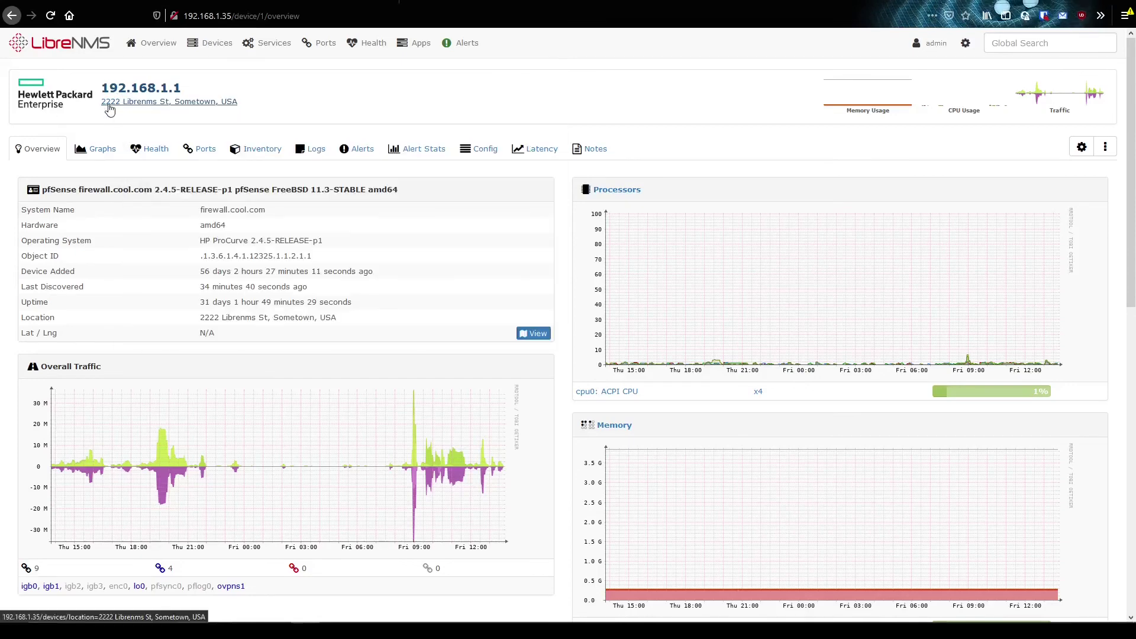
Step: Show Devices > All Devices to list the 13 monitored devices
mouse_move(210, 43)
left_click(222, 69)
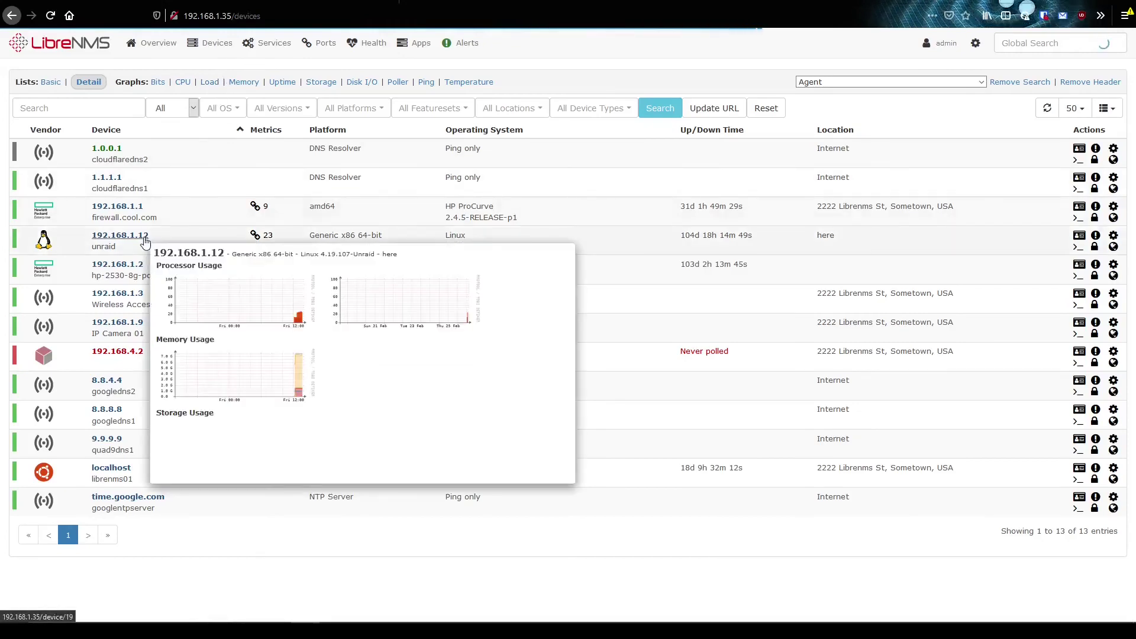
mouse_move(141, 269)
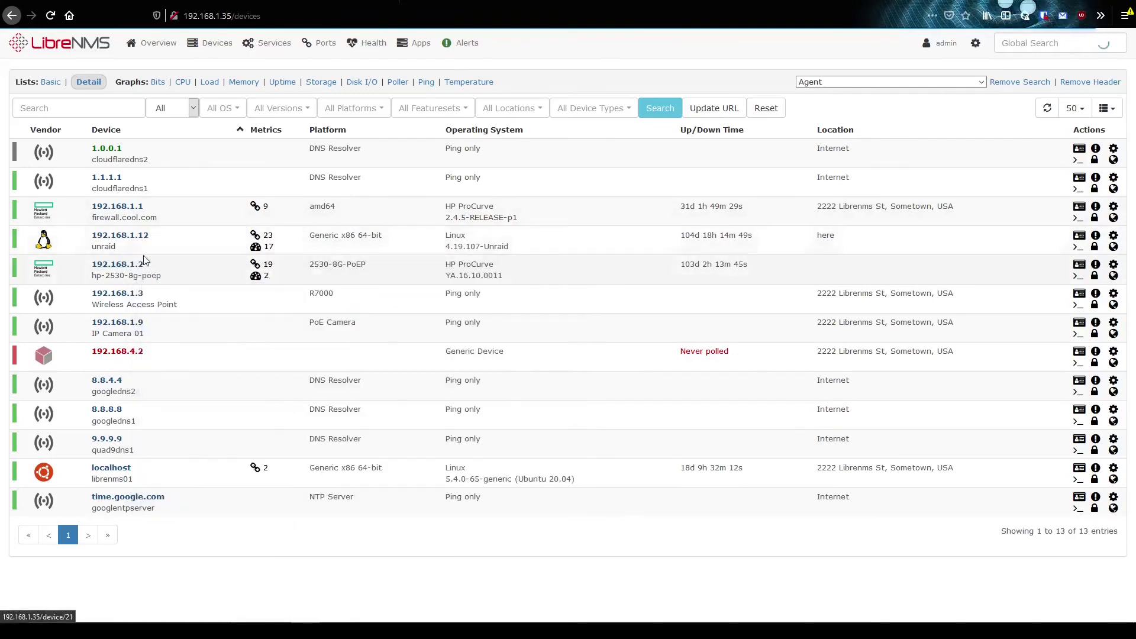
mouse_move(135, 243)
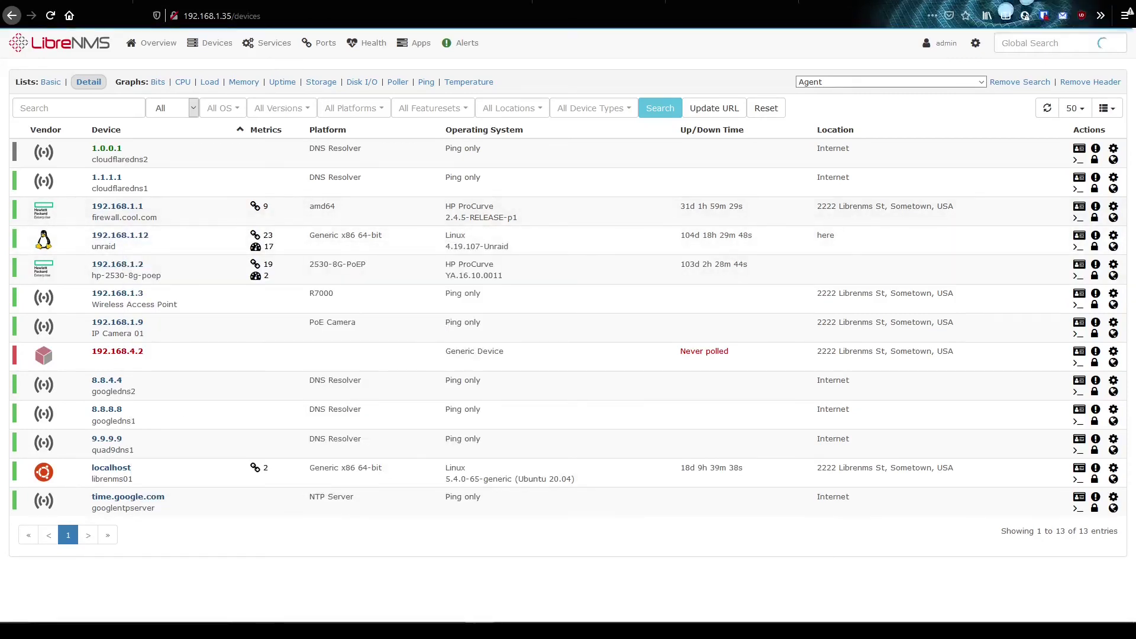
Step: Import 'Device added within the last 60 minutes' from page 3 of the rule collection and save it
mouse_move(456, 43)
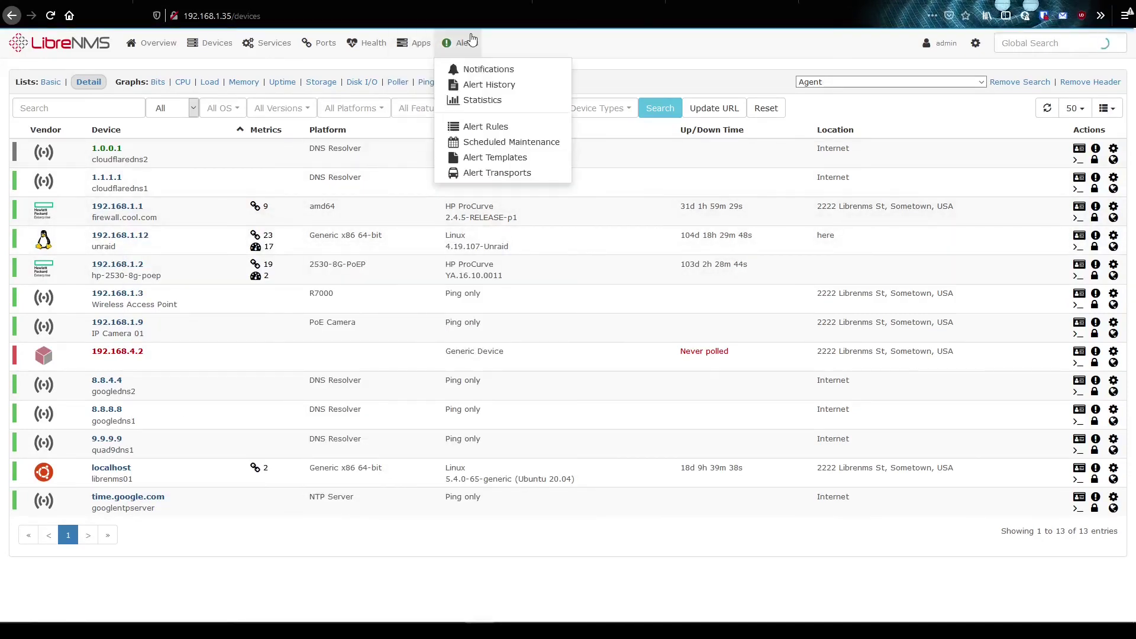
left_click(479, 128)
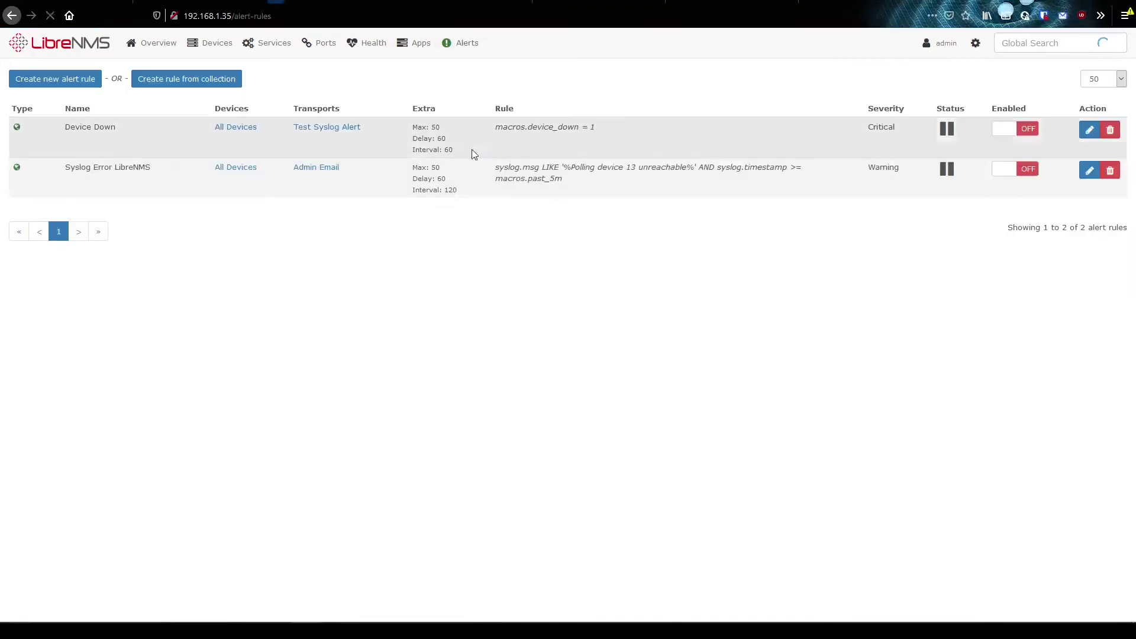
left_click(60, 81)
left_click(365, 157)
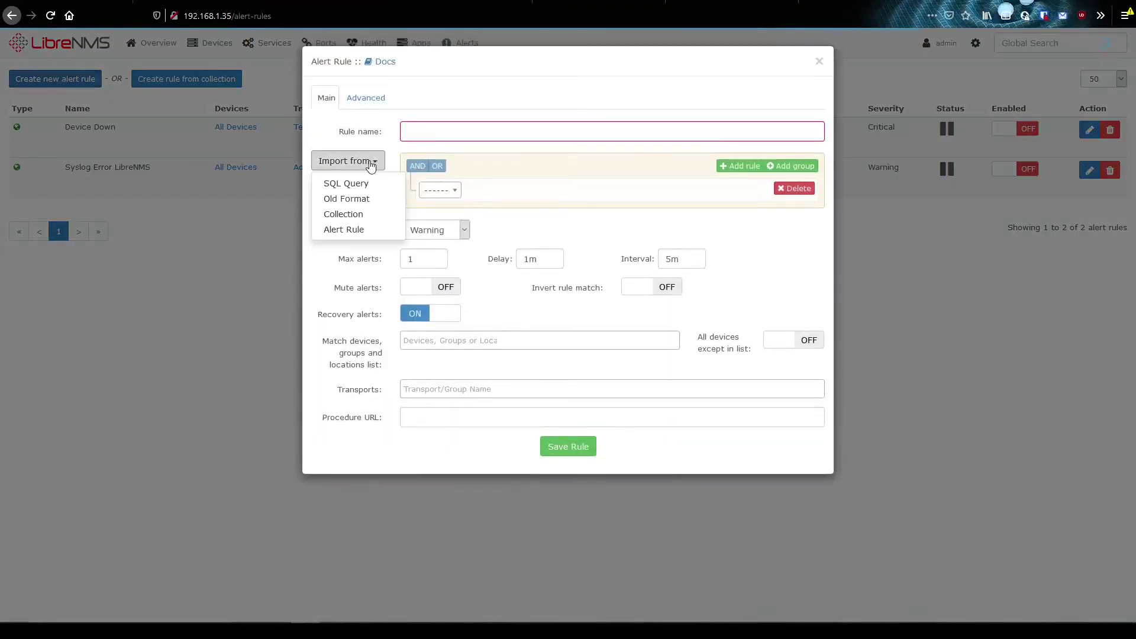
left_click(353, 214)
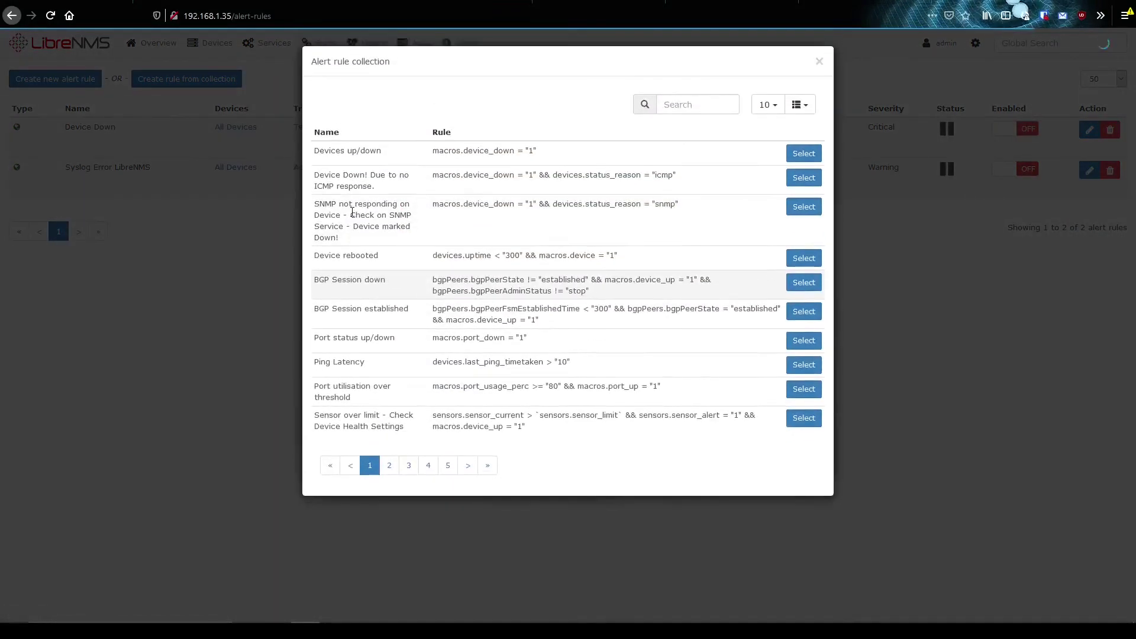
left_click(409, 466)
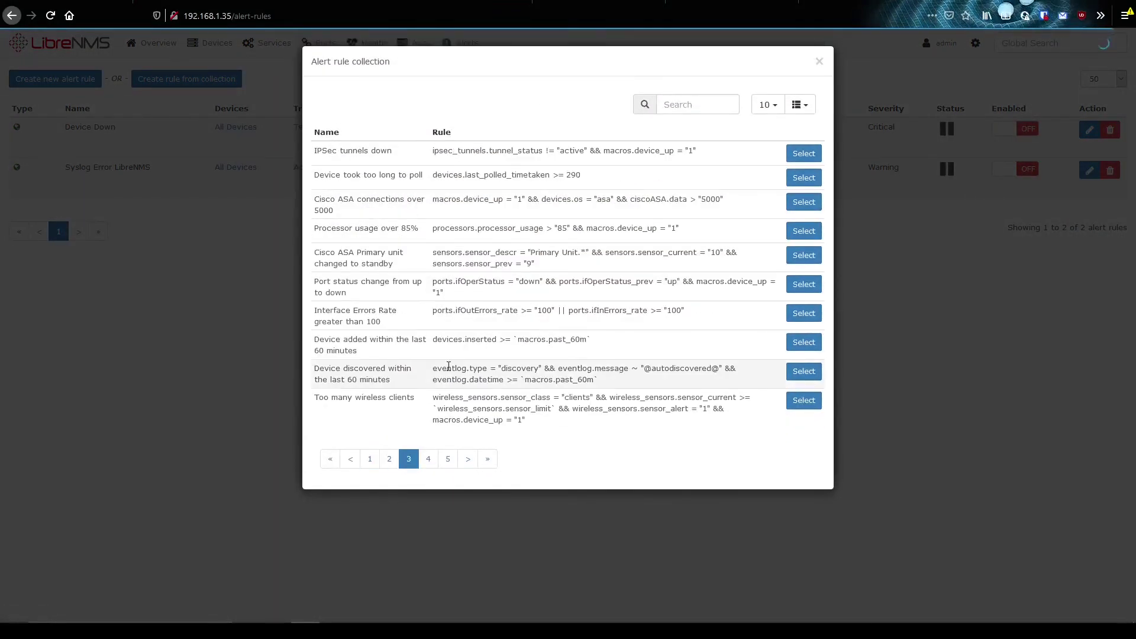
left_click_drag(320, 341, 329, 341)
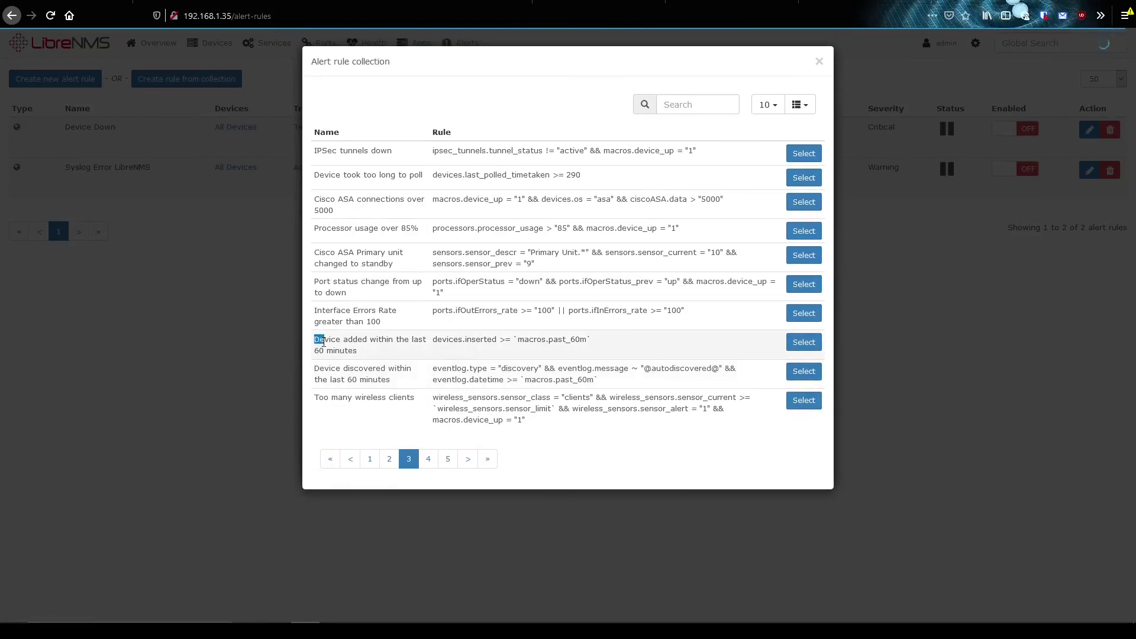
triple_click(379, 341)
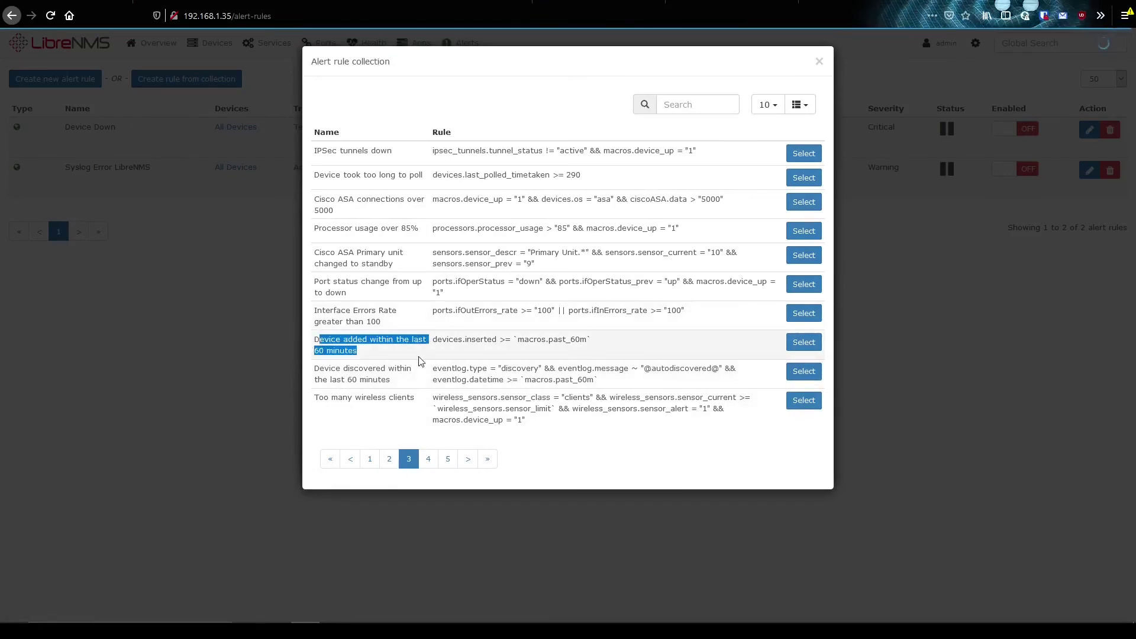
left_click(803, 342)
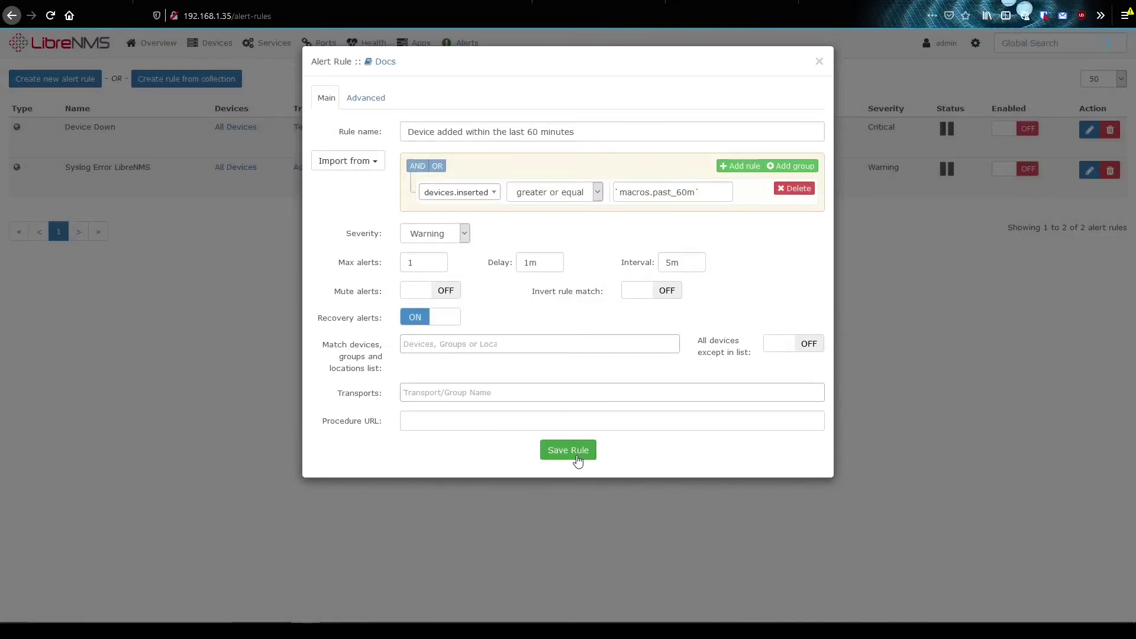
left_click(576, 457)
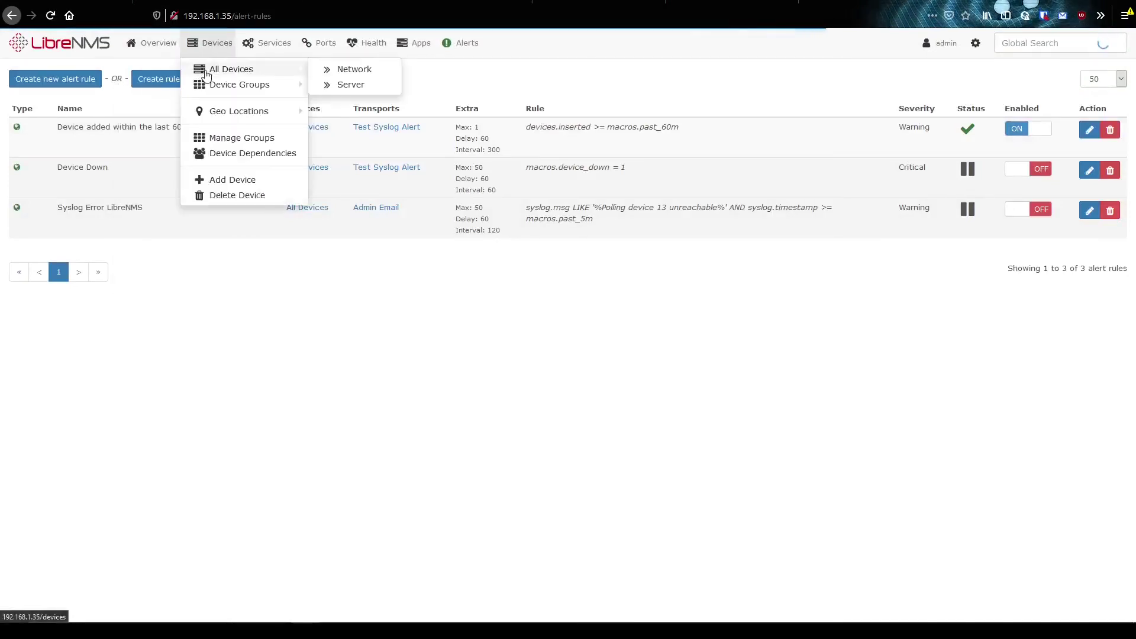
Step: Run the Alerts debug capture for device 192.168.1.2 and check the current alerts list
left_click(207, 74)
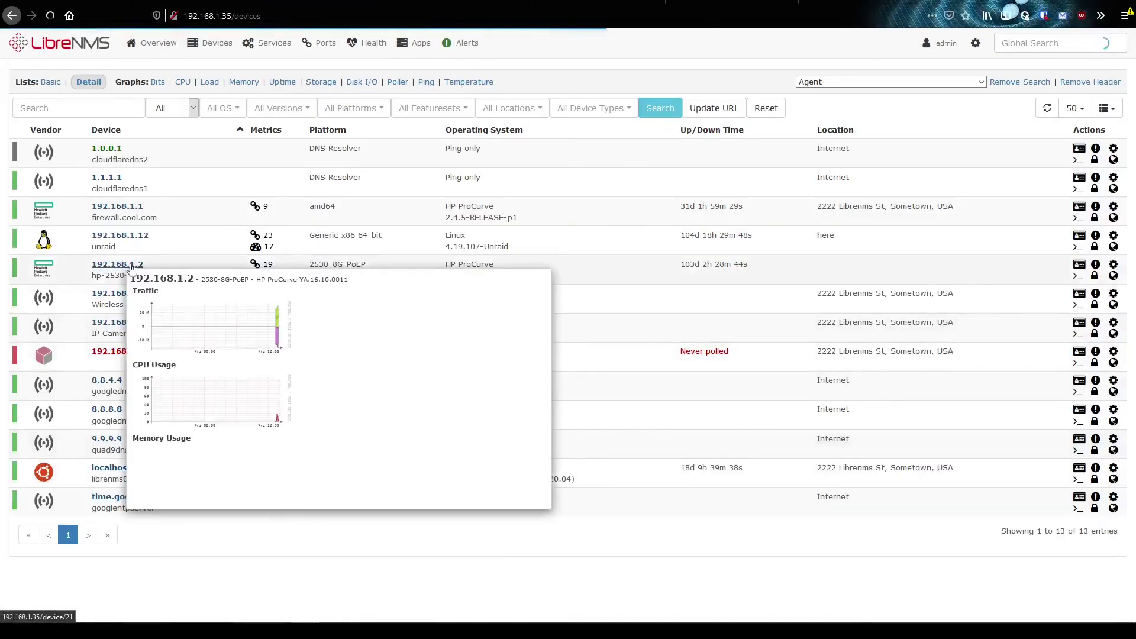
left_click(131, 268)
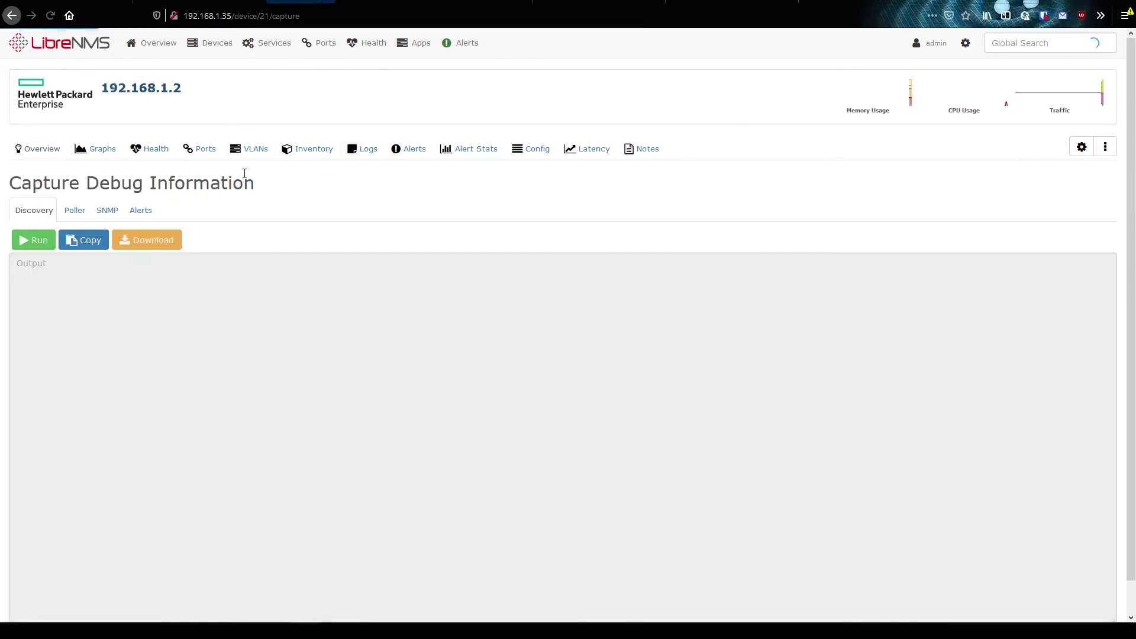
left_click(140, 210)
left_click(33, 240)
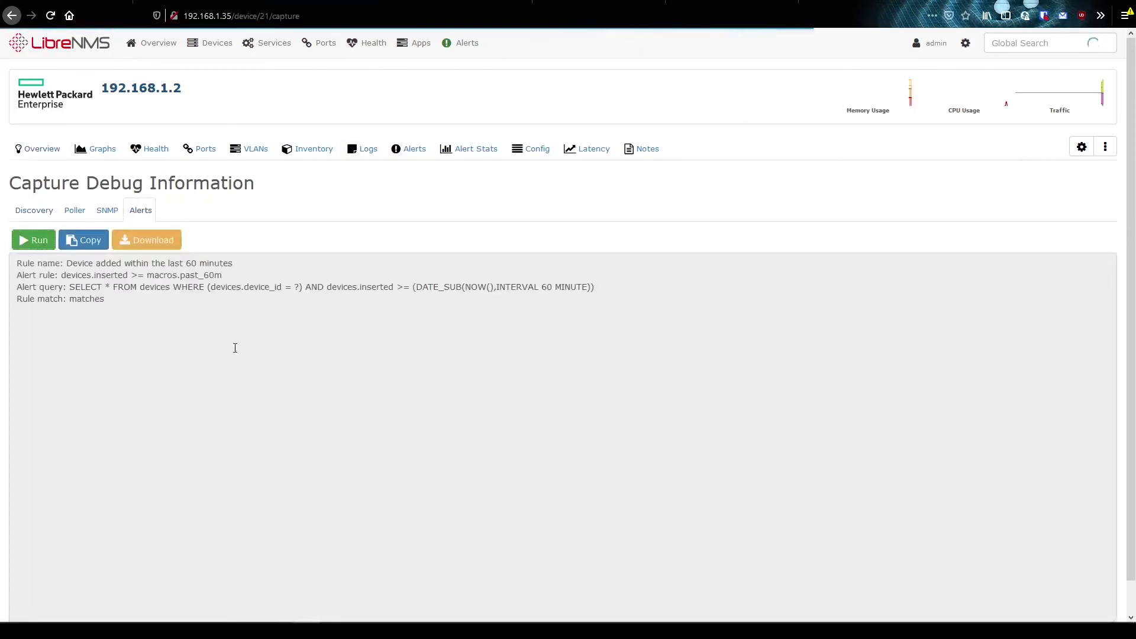
left_click_drag(104, 299, 19, 274)
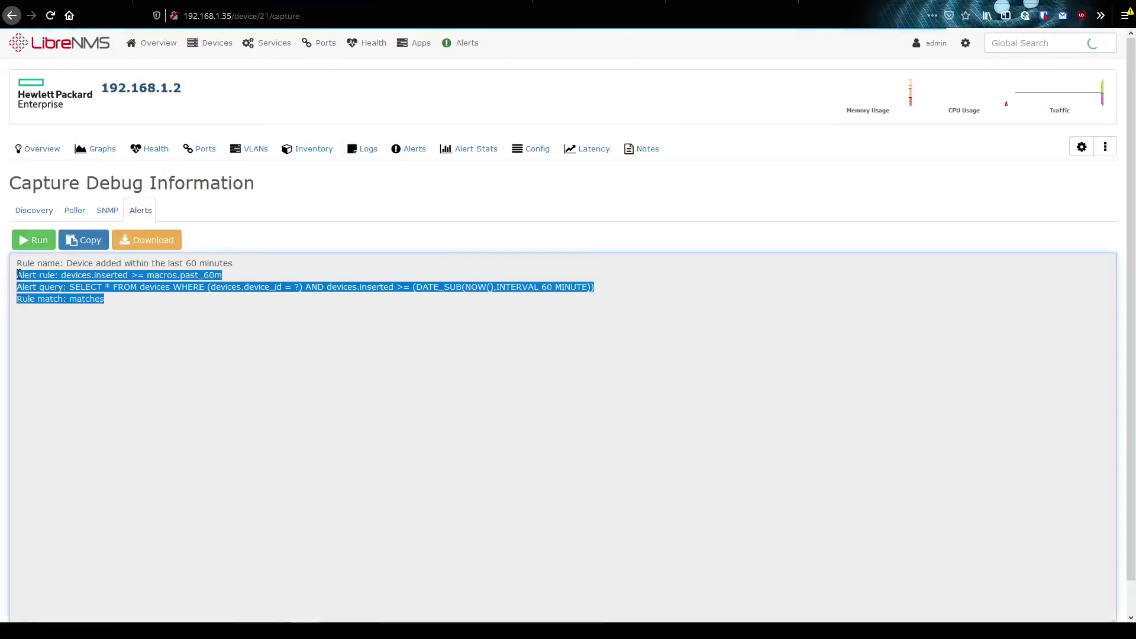
mouse_move(466, 43)
left_click(467, 69)
Step: Run the Poller capture for 192.168.1.2, recheck current alerts, then return to Alert Rules
key("alt+Left")
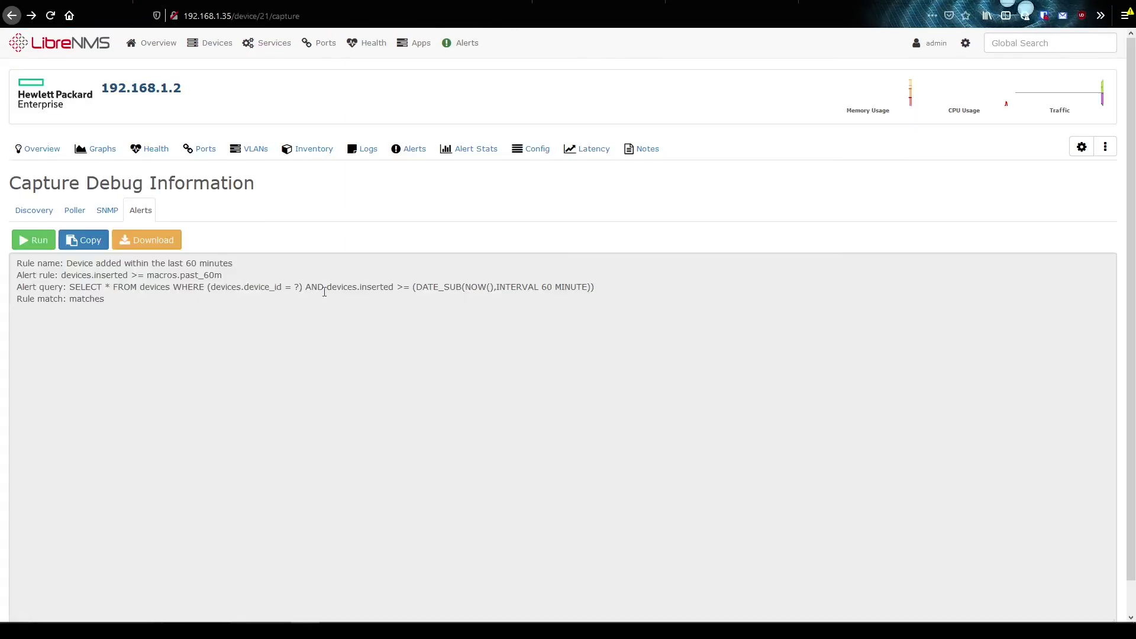
left_click(75, 210)
left_click(34, 239)
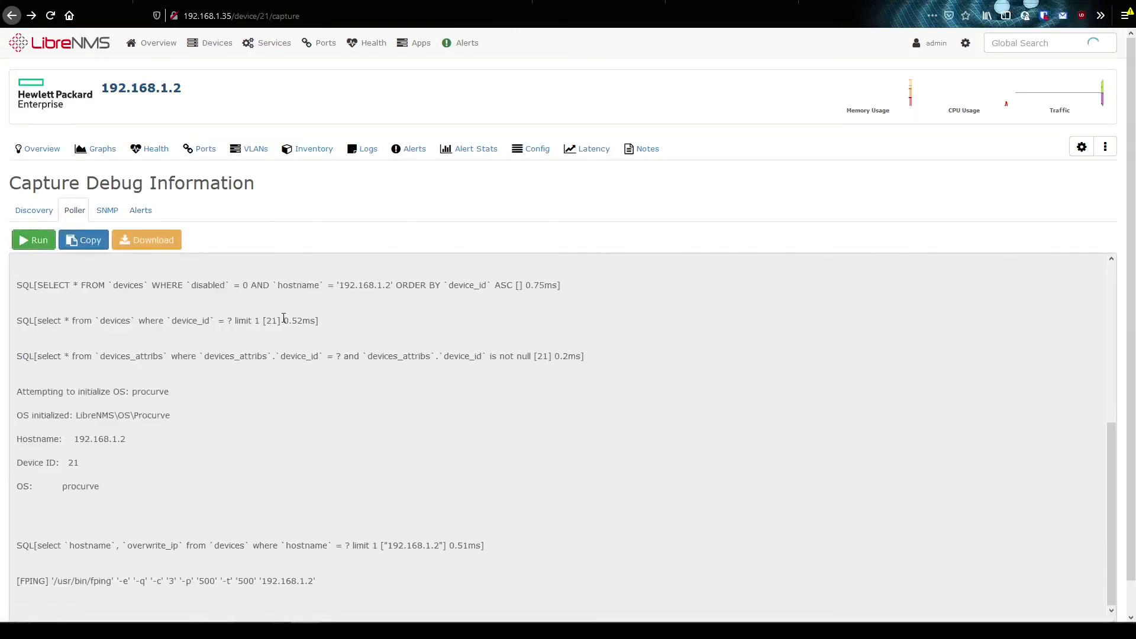
scroll(300, 382, "down", 1)
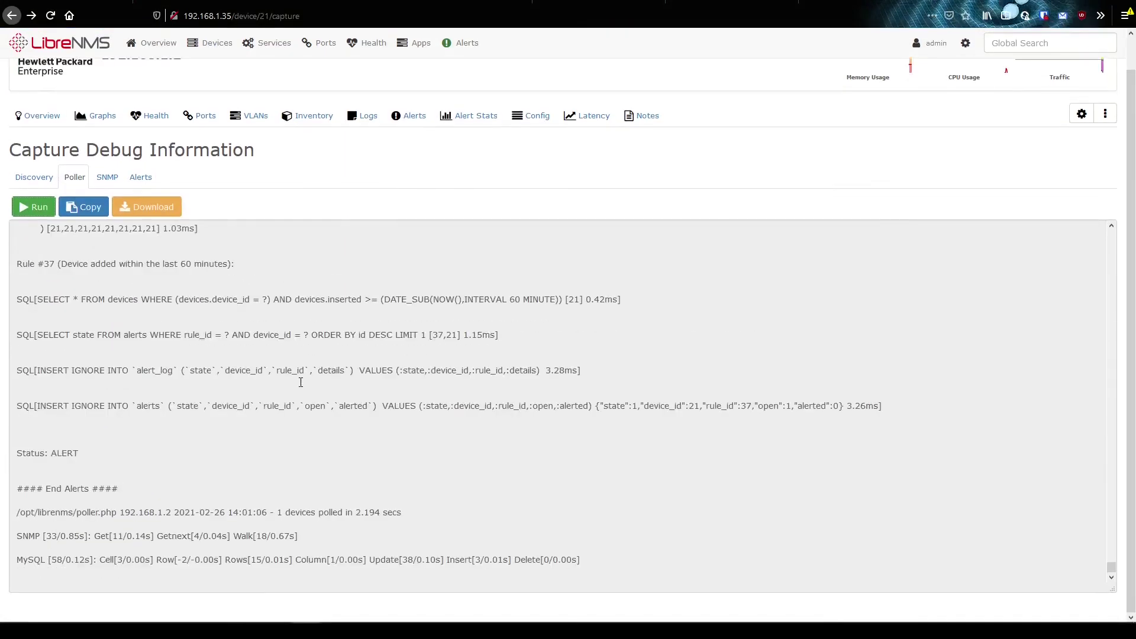
scroll(298, 384, "up", 1)
mouse_move(467, 42)
left_click(467, 68)
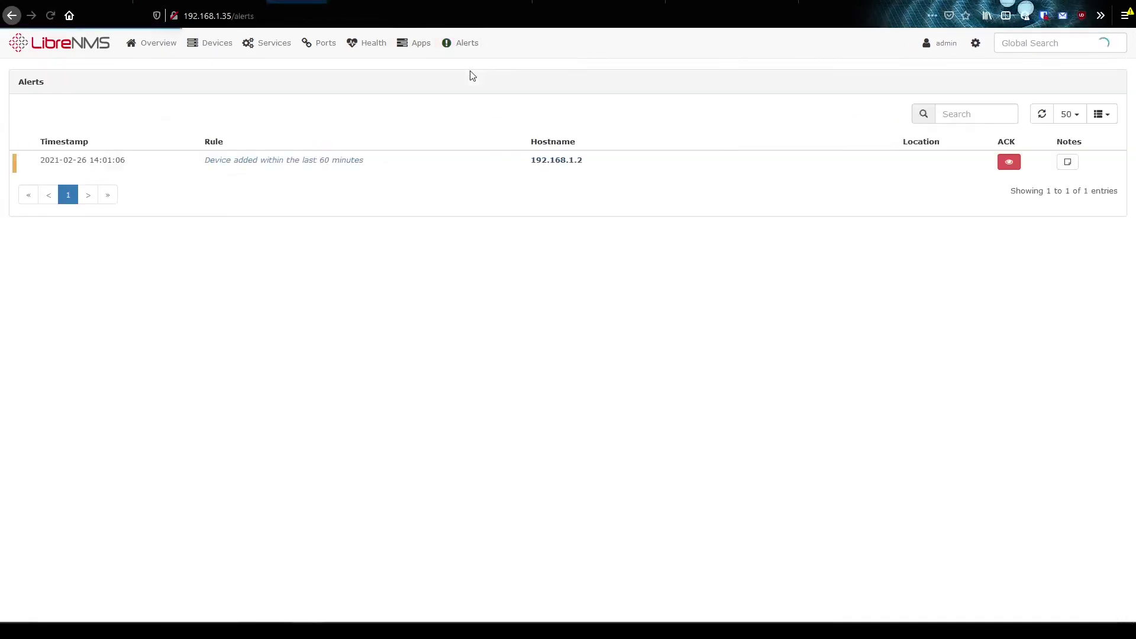
mouse_move(571, 166)
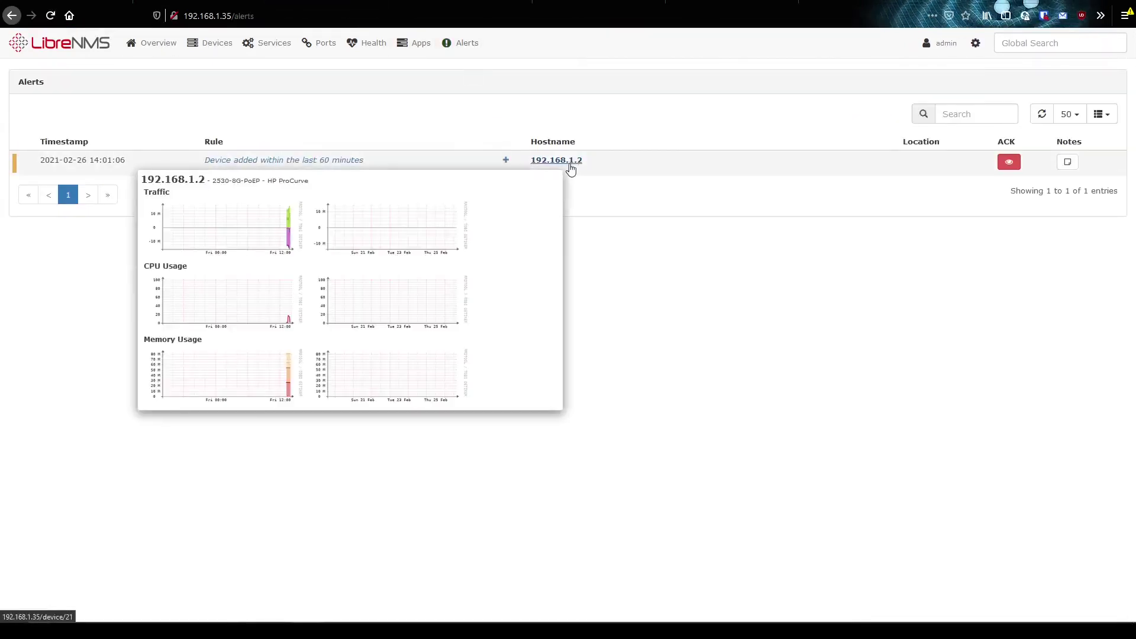
left_click(327, 161)
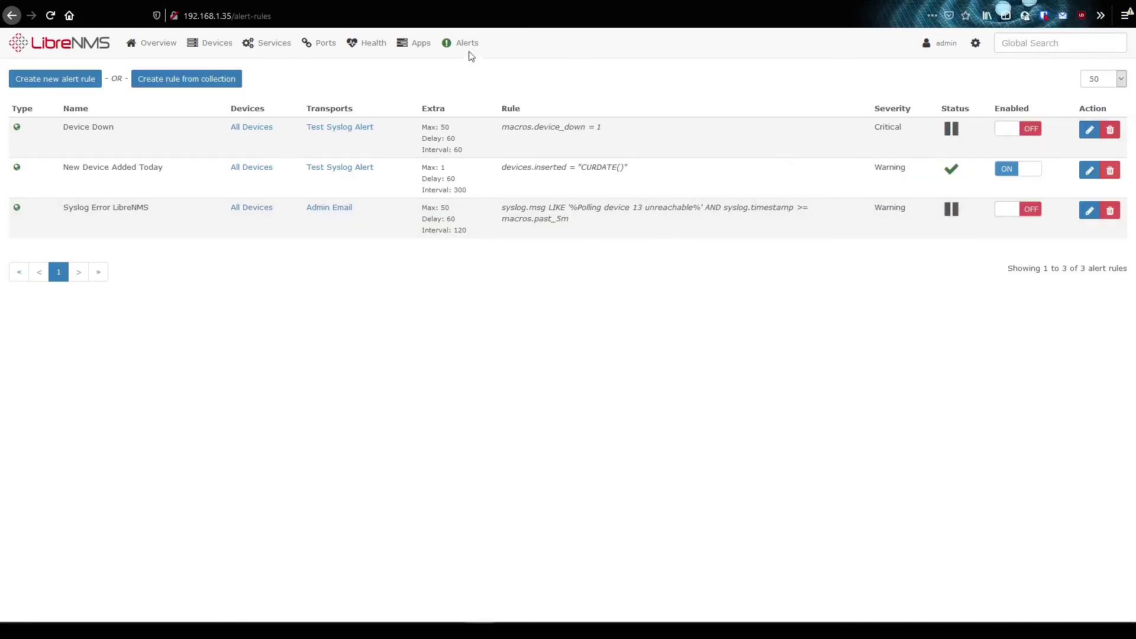
Step: Open the Device added rule and view 'Device discovered within the last 60 minutes' on collection page 3
left_click(478, 124)
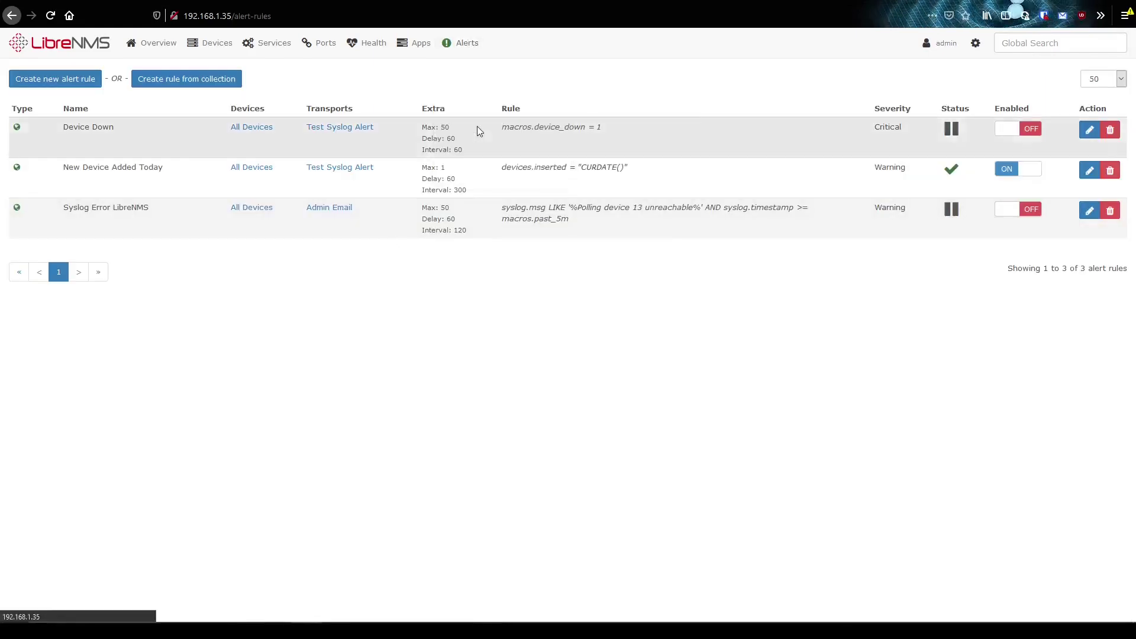
left_click(1089, 131)
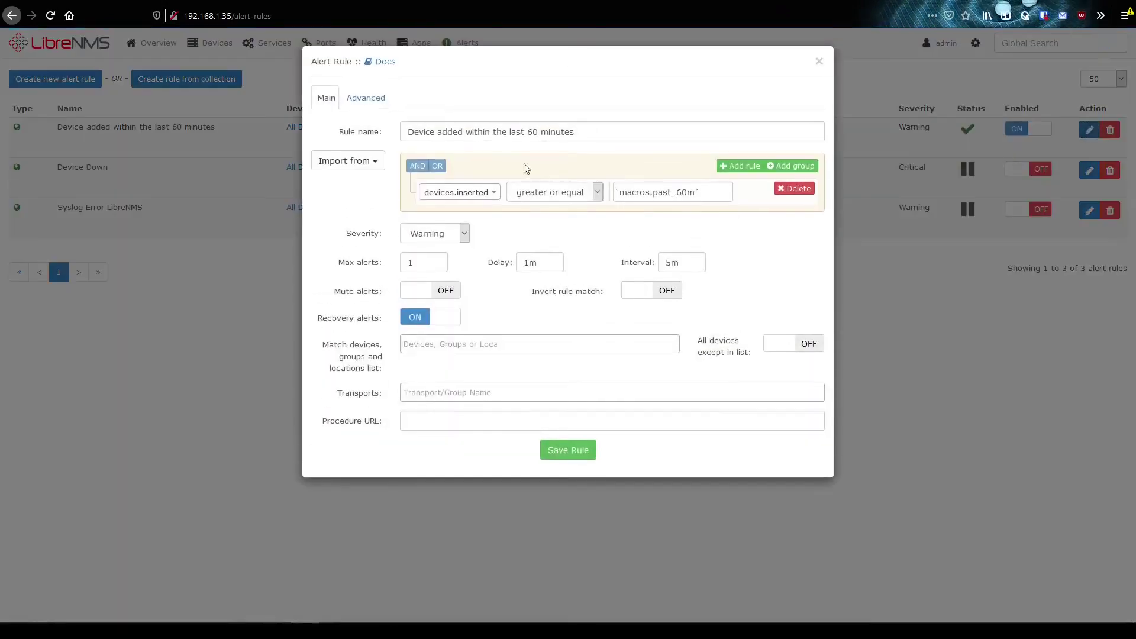
left_click(376, 161)
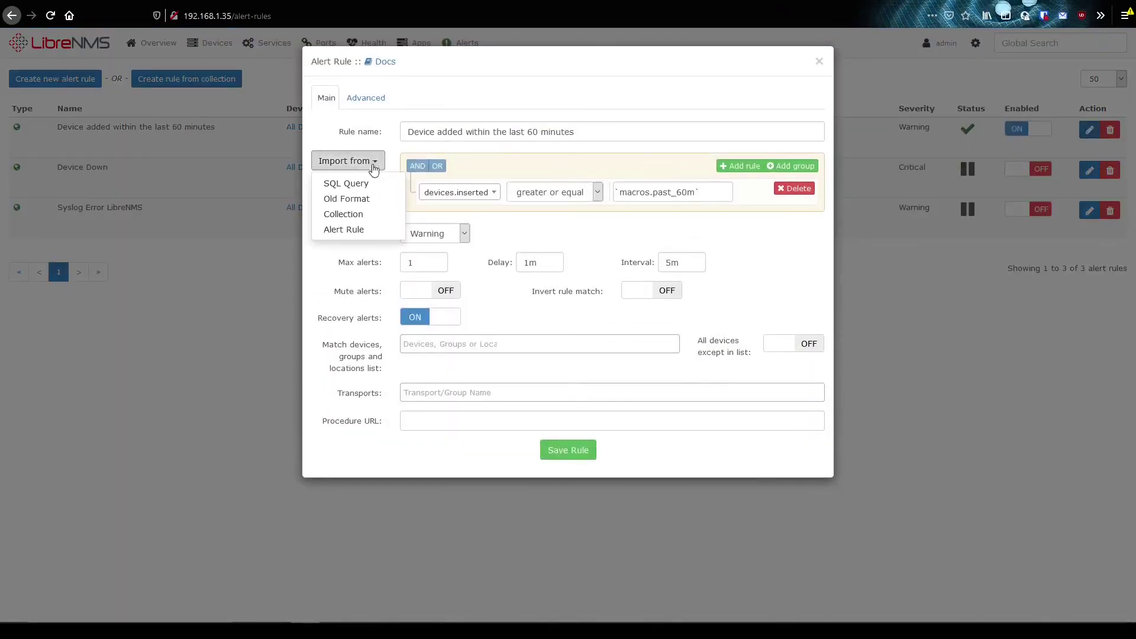
left_click(362, 214)
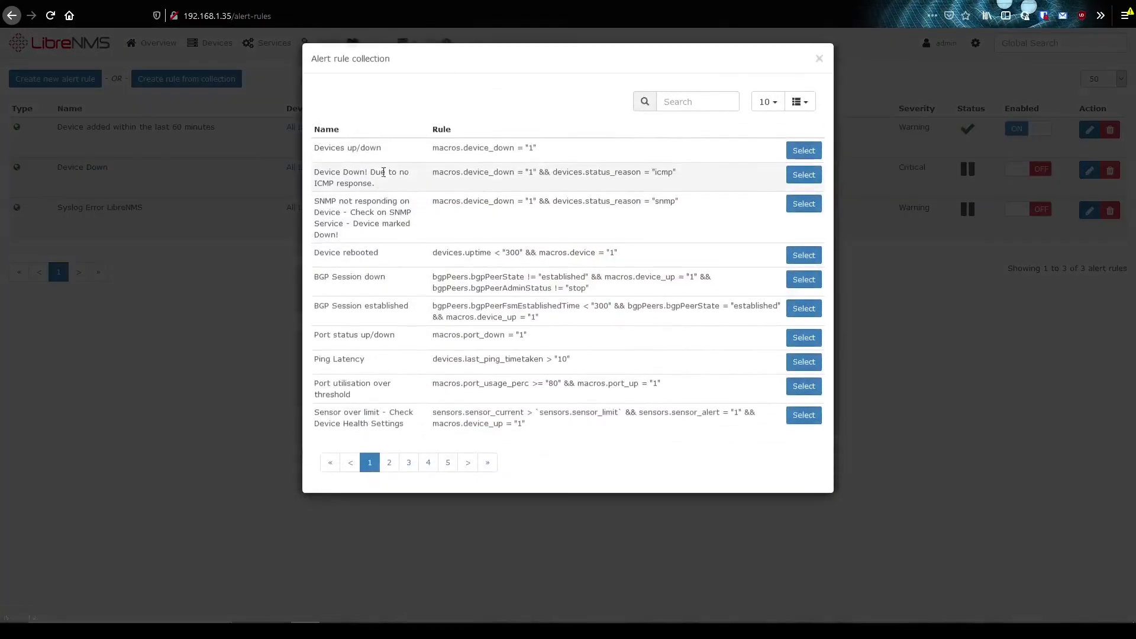
left_click(408, 466)
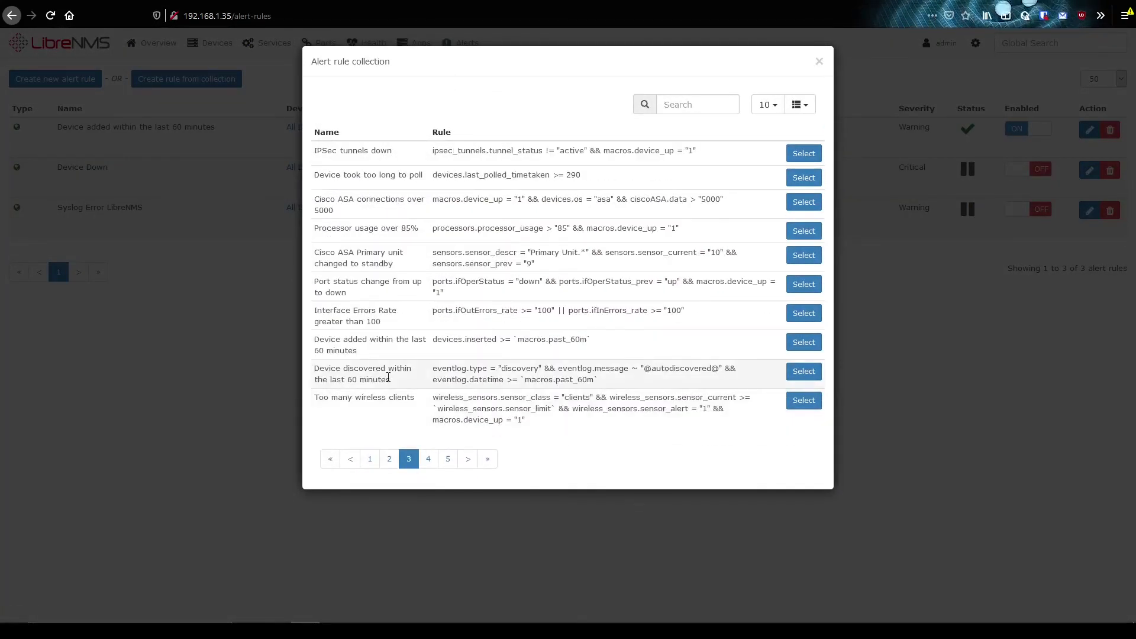
left_click_drag(388, 379, 321, 371)
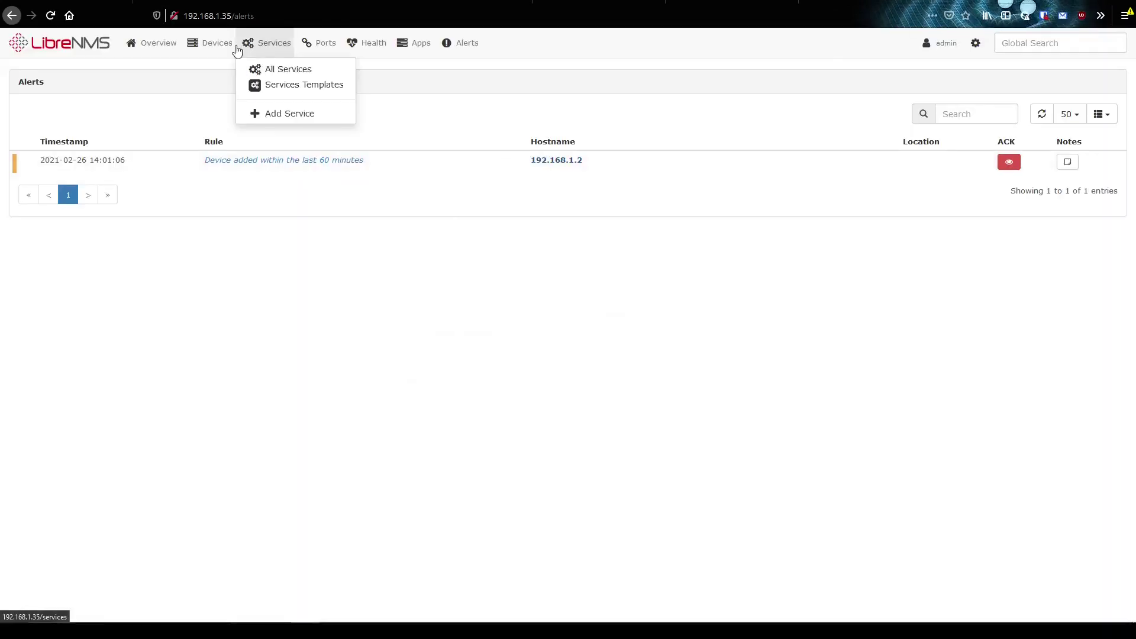
mouse_move(467, 44)
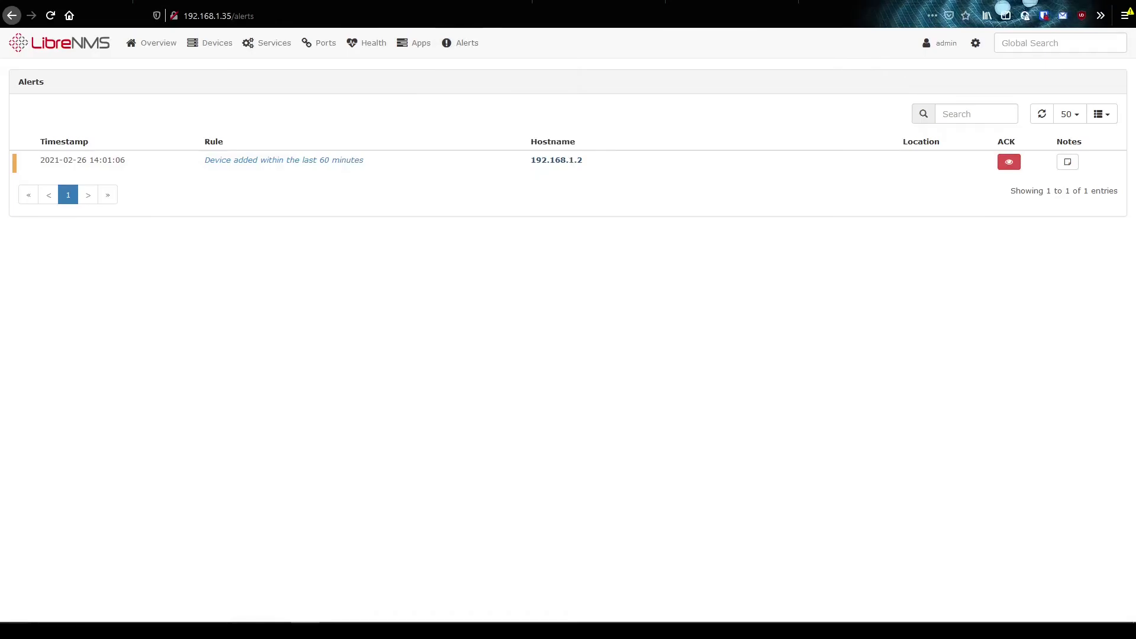